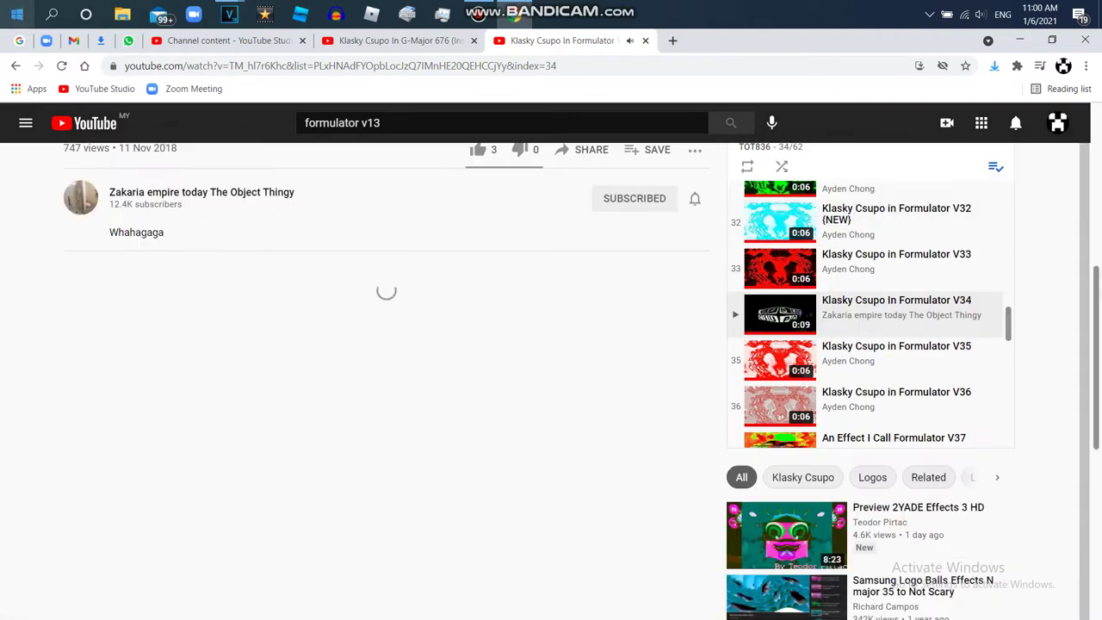
Return to the Formulator V33 video and play it, and switch back to the Formulator Effects project in VEGAS Pro
key(alt+Left)
key(space)
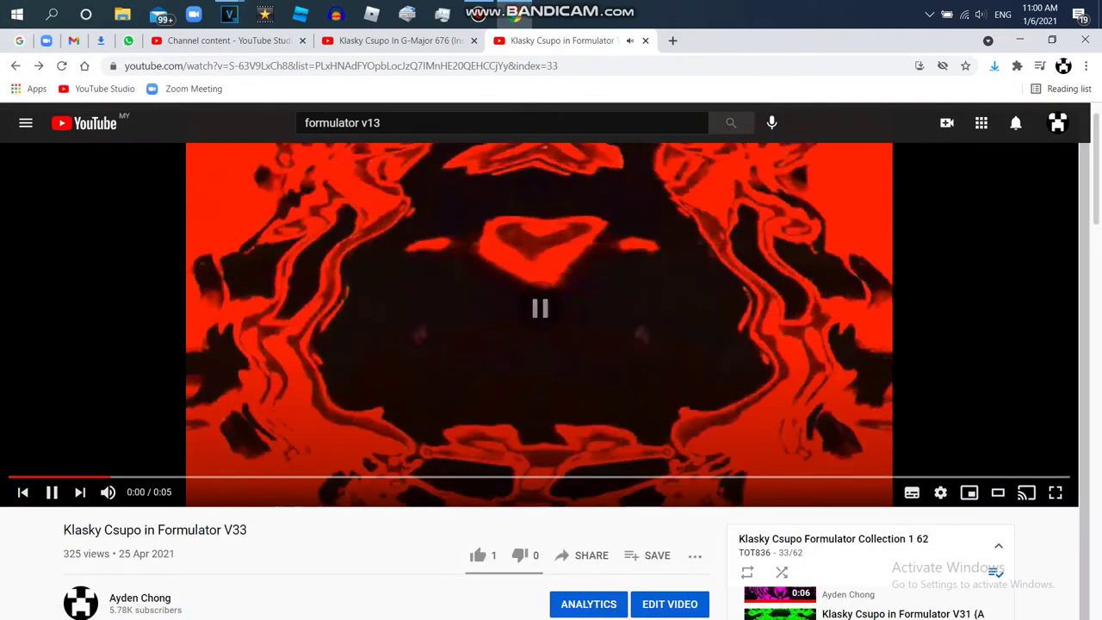
scroll(551, 344, down, 4)
mouse_move(229, 15)
click(146, 82)
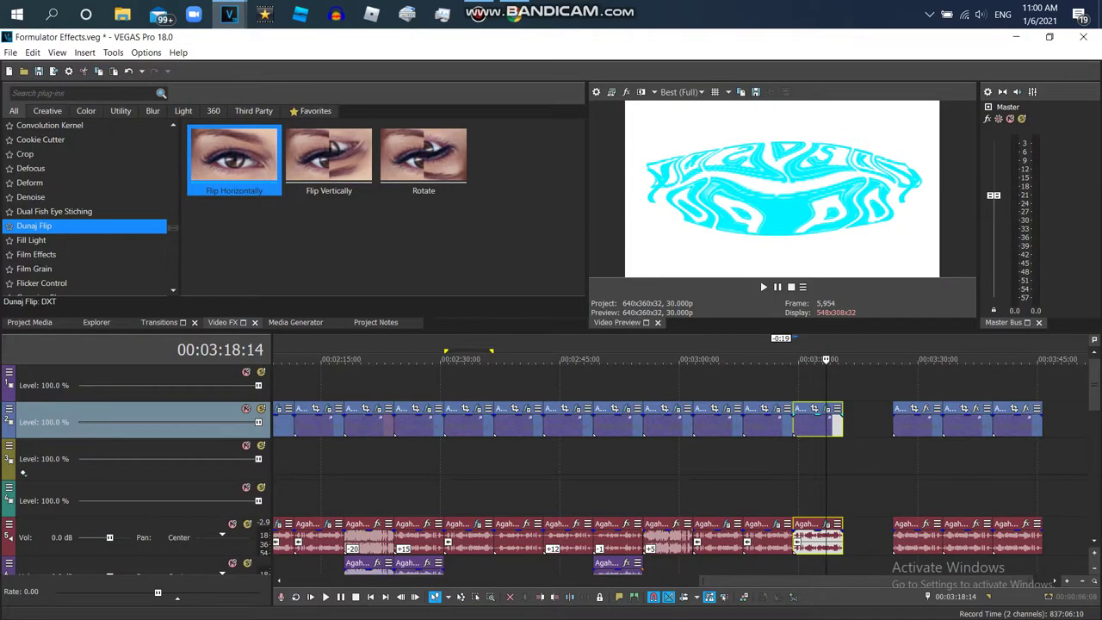
Duplicate the last clip of the continuous effects sequence with its audio and place the copy directly after it
right_click(818, 422)
click(861, 216)
click(852, 422)
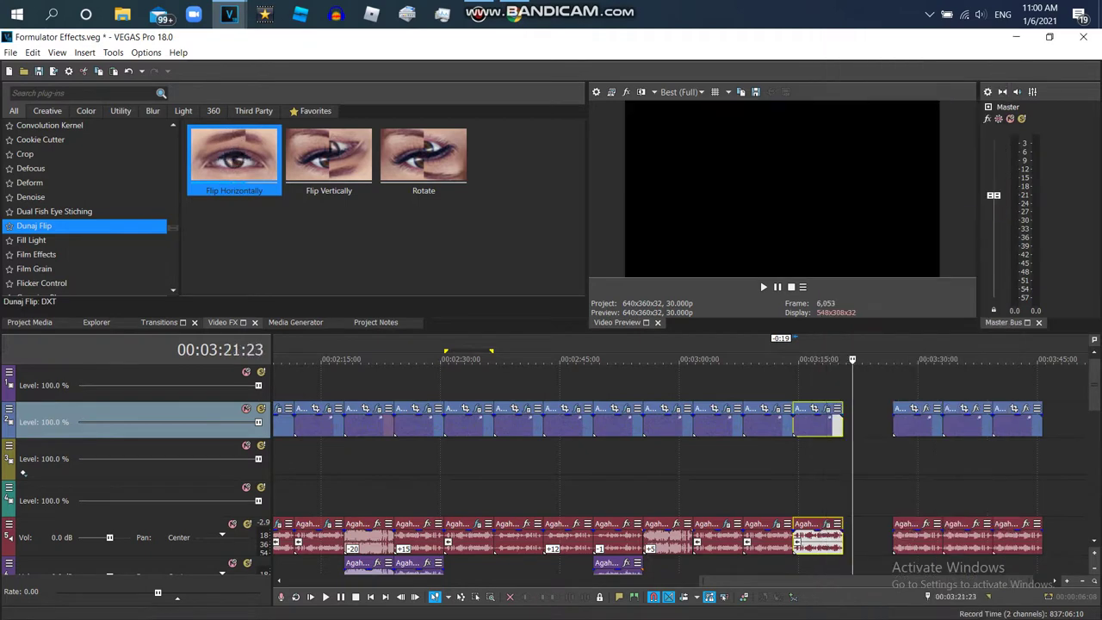
right_click(853, 422)
click(878, 117)
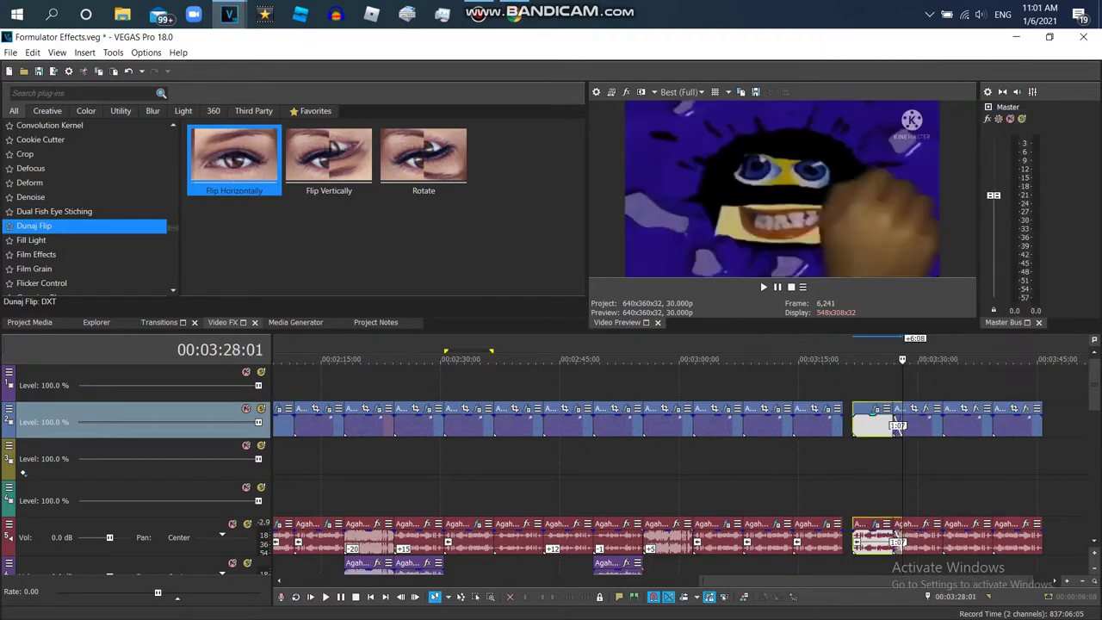
click(855, 362)
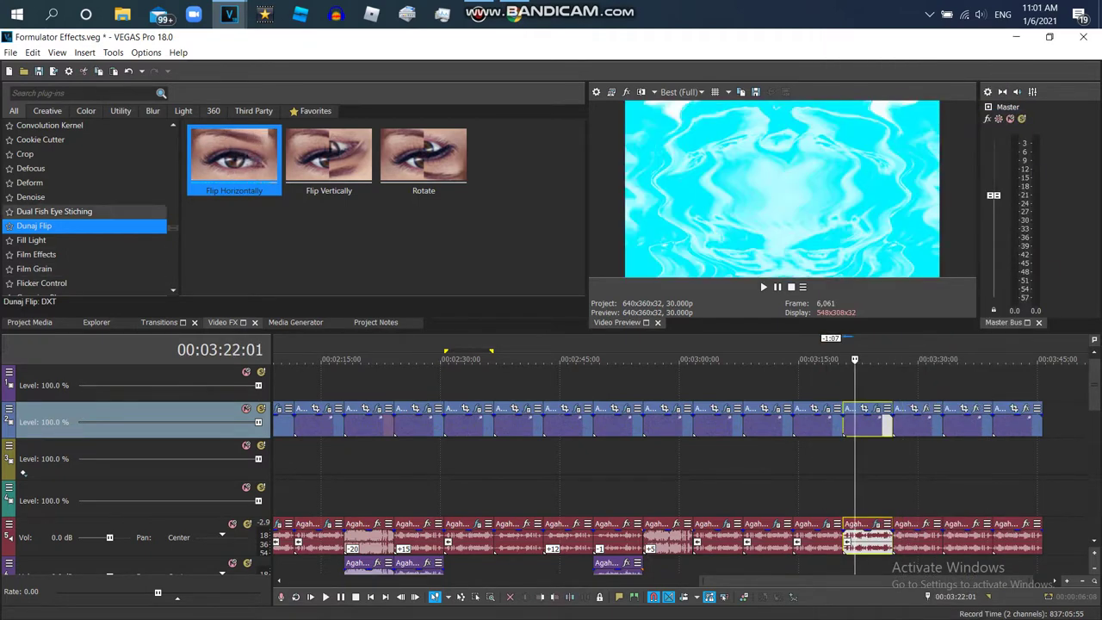
Apply the default Invert video effect to the newly pasted clip
drag(173, 226, 172, 242)
scroll(86, 207, up, 10)
click(35, 211)
click(31, 226)
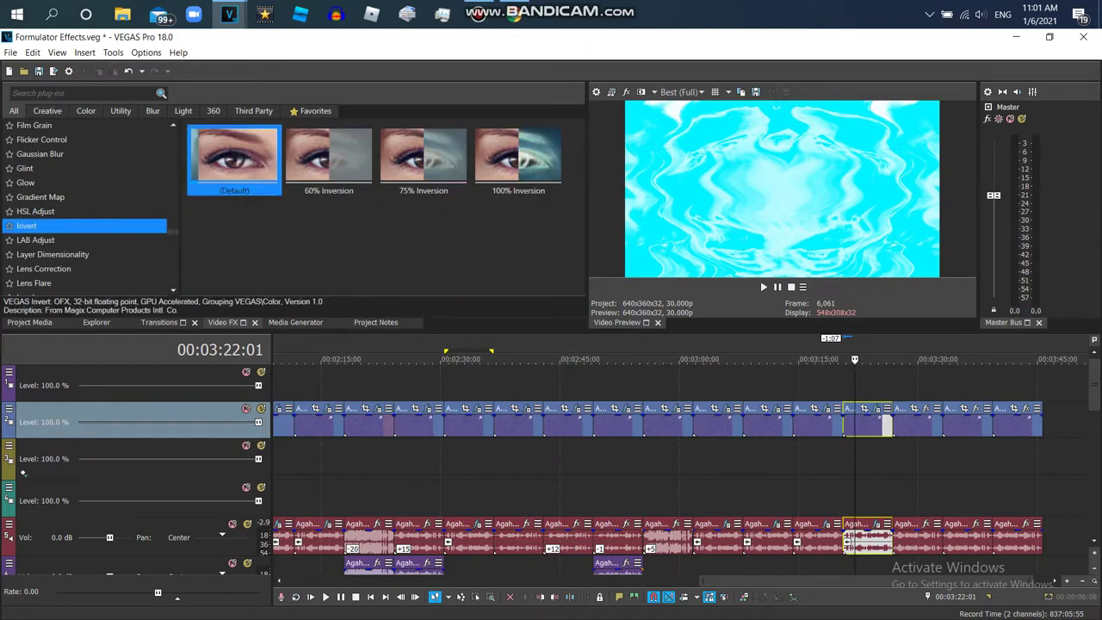
drag(219, 157, 867, 422)
click(1047, 368)
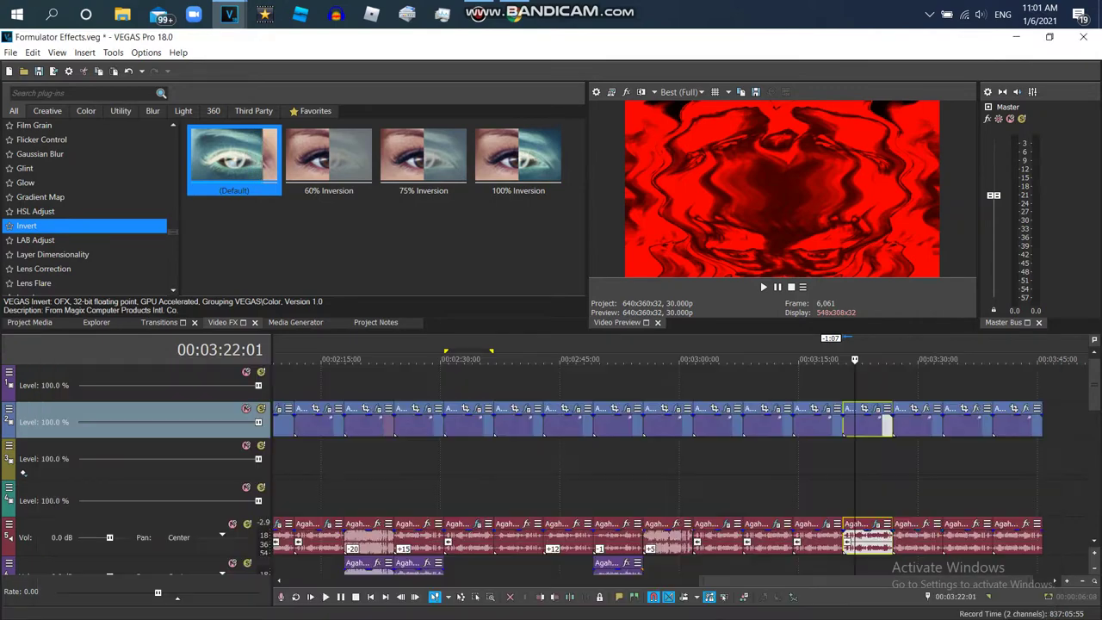
Add another Pitchproof to the end of the new clip's audio effect chain and set its pitch to +3
click(877, 524)
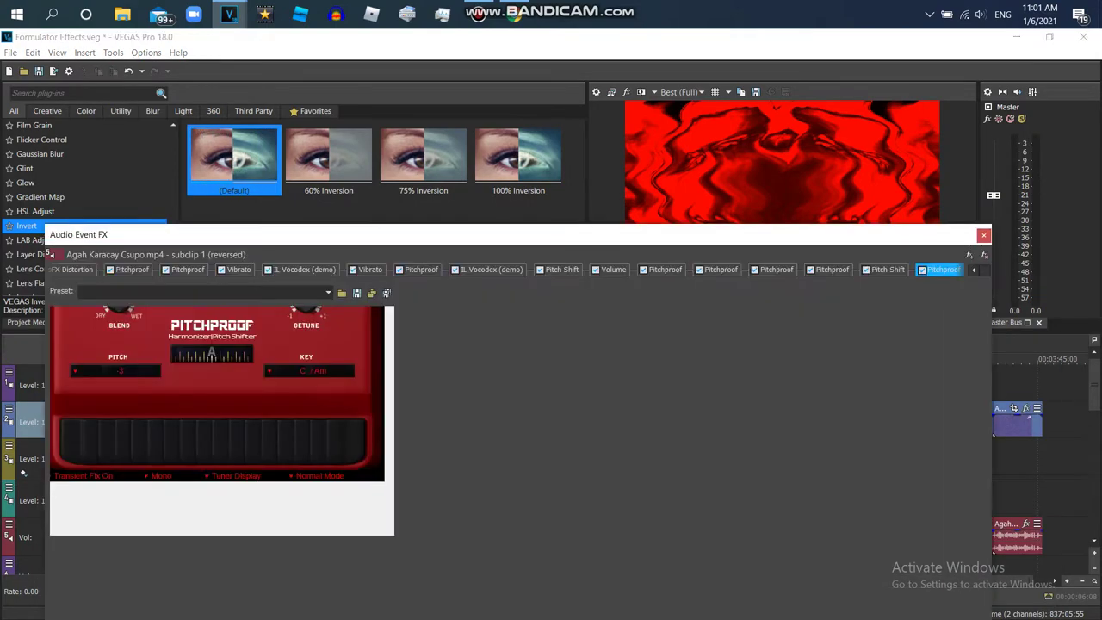
click(969, 255)
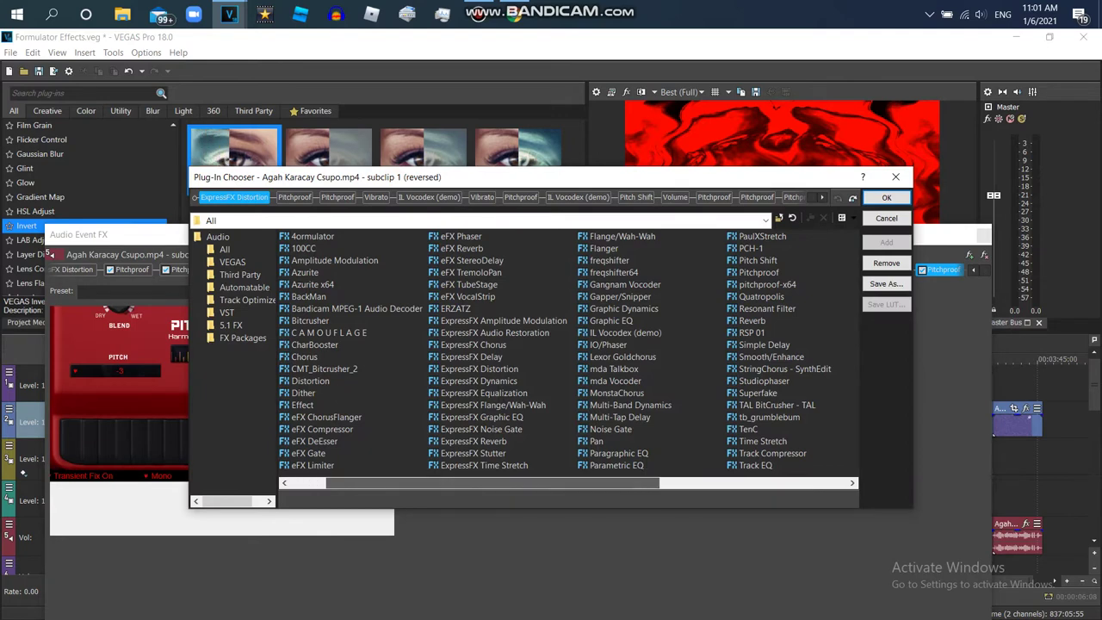
scroll(568, 353, right, 1)
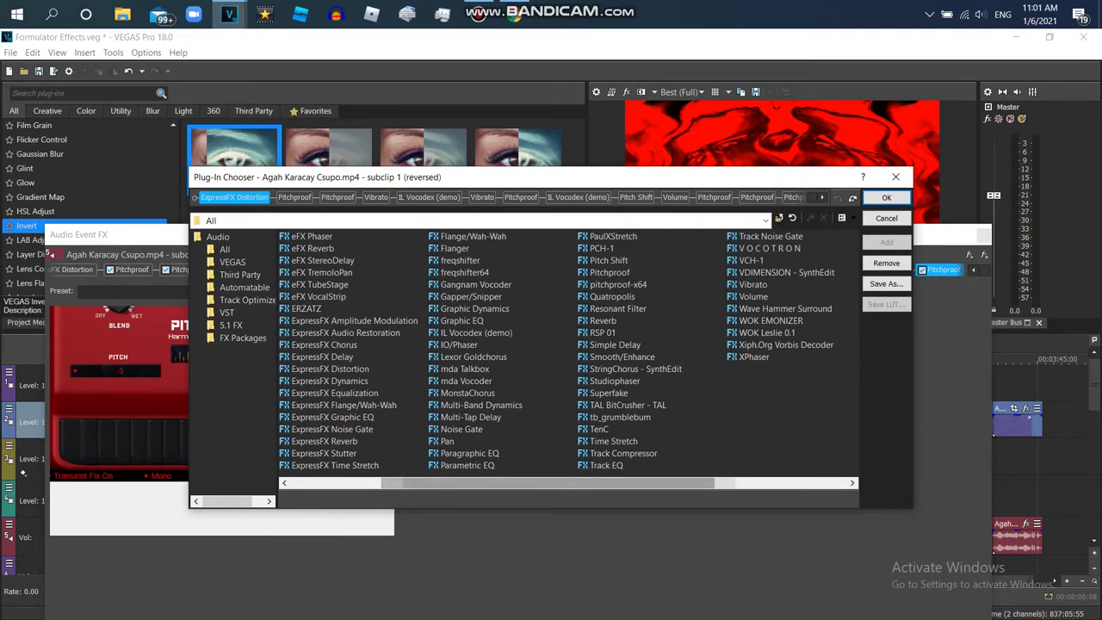
double_click(609, 272)
key(Return)
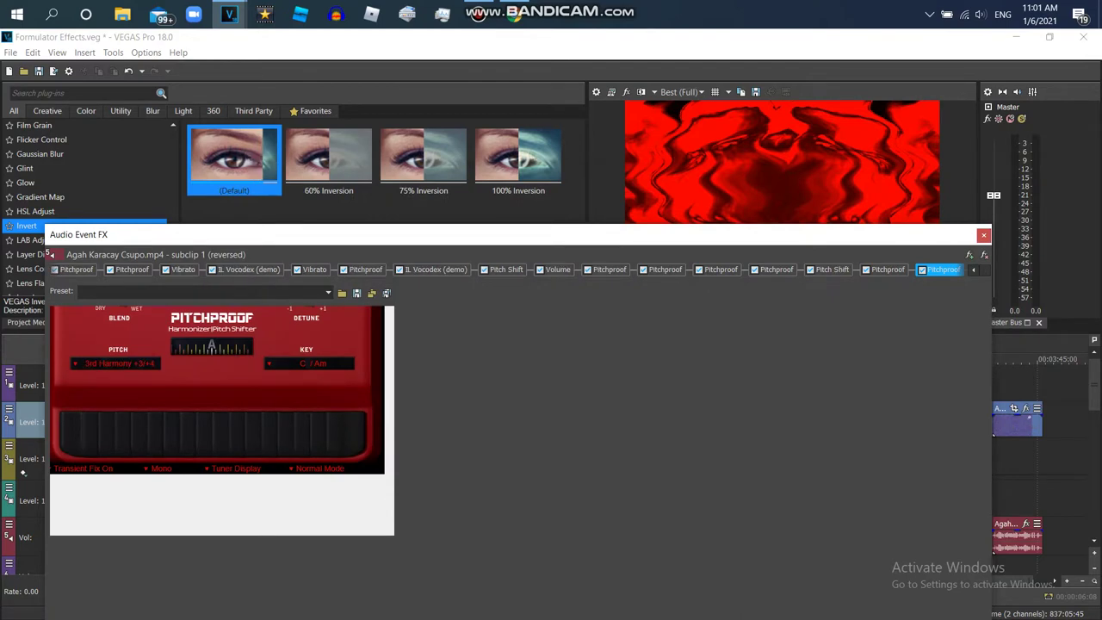
click(116, 362)
click(121, 335)
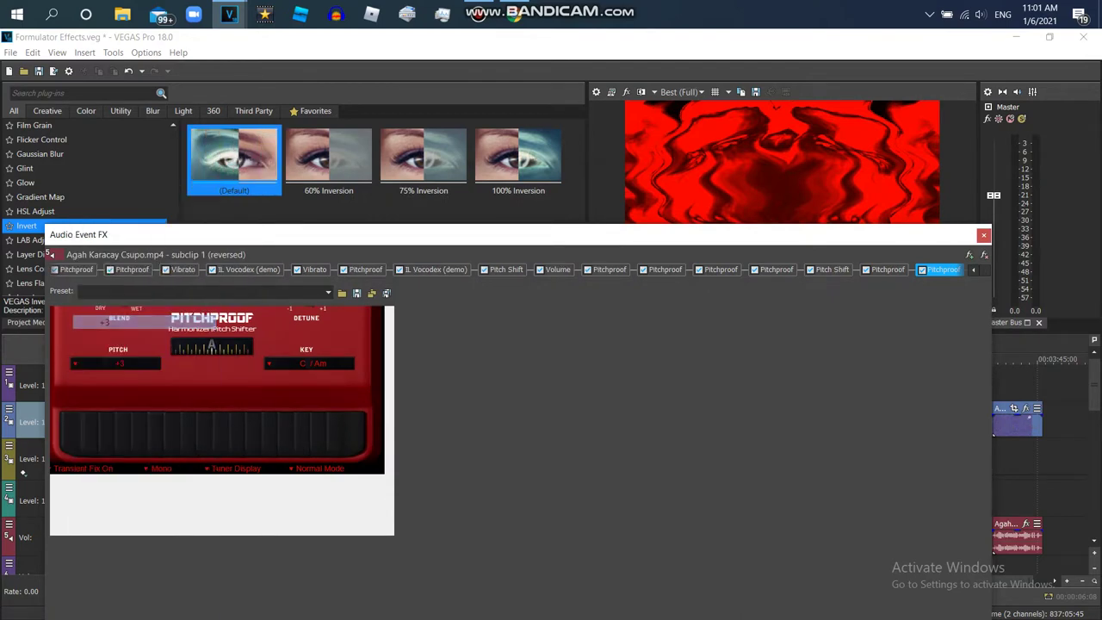
Reselect the internal presets of both IL Vocodex effects, using Power for the first one, and close the audio effects
click(435, 270)
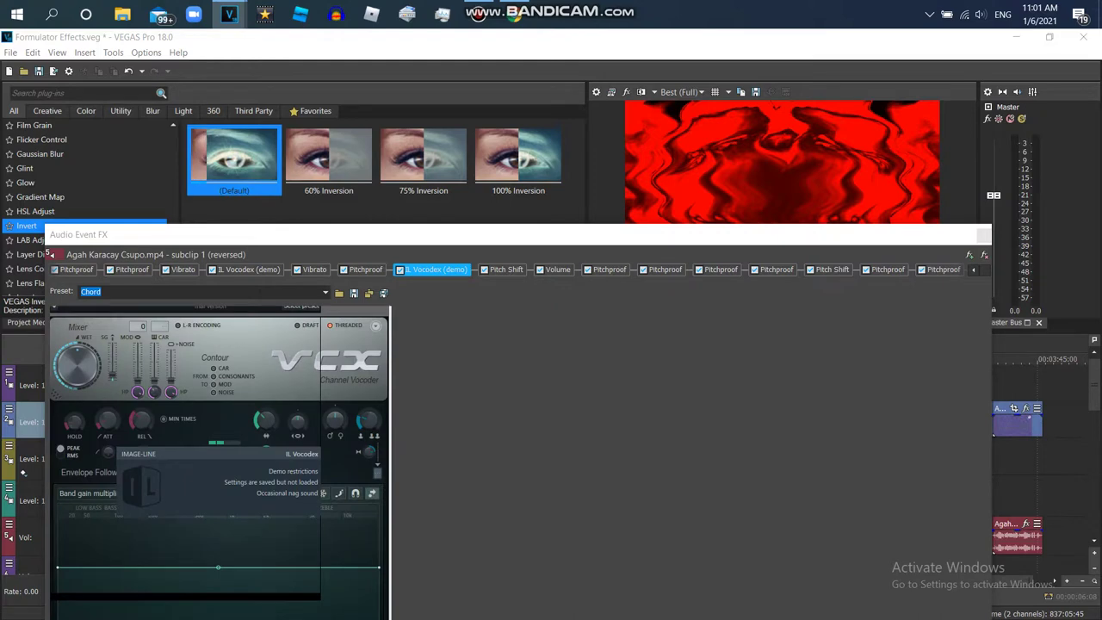
click(301, 306)
click(248, 269)
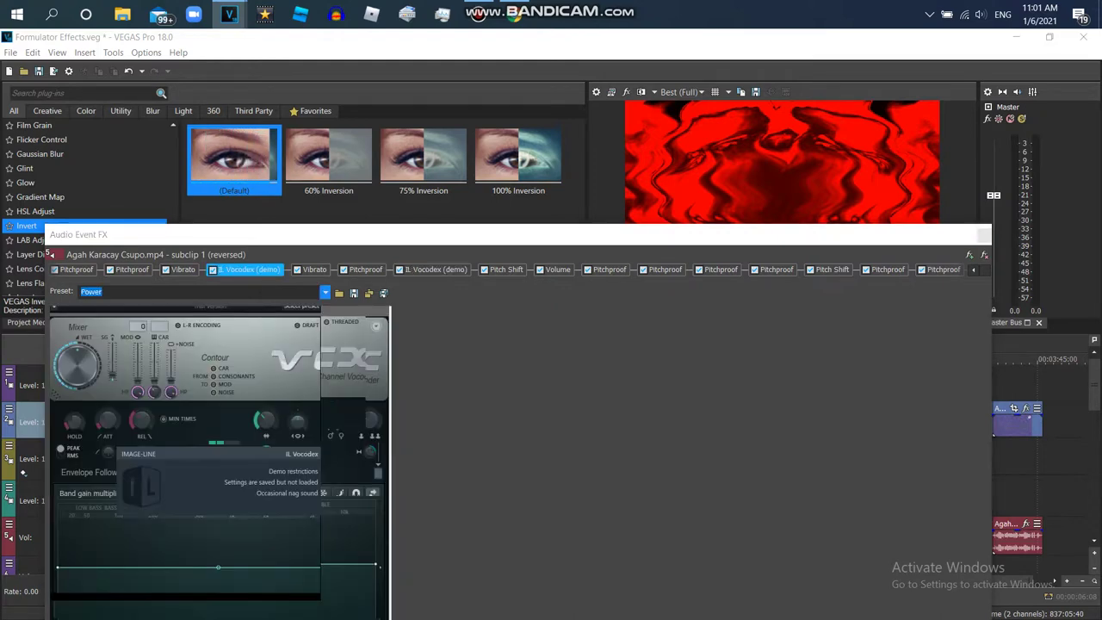
click(301, 306)
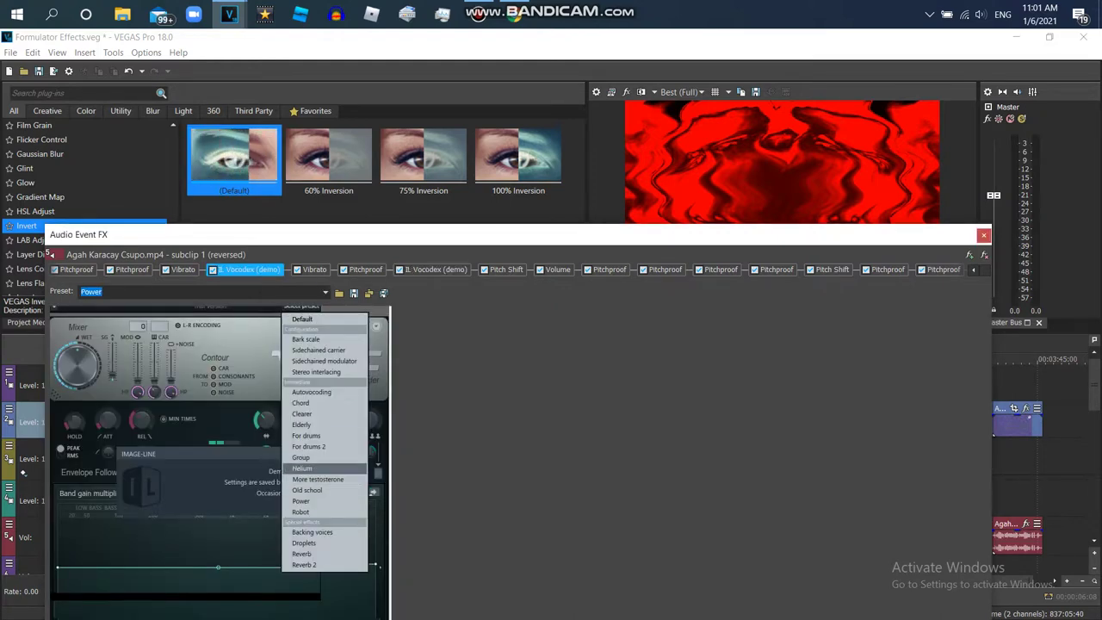
click(306, 500)
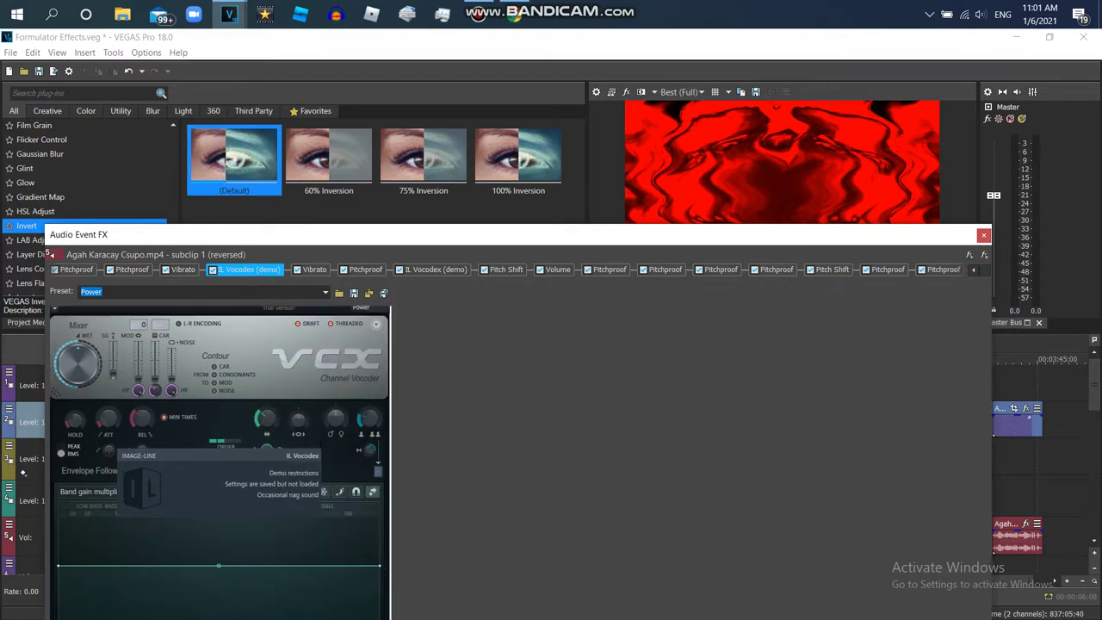
click(983, 234)
Preview the inverted clip from its start and save the project
key(space)
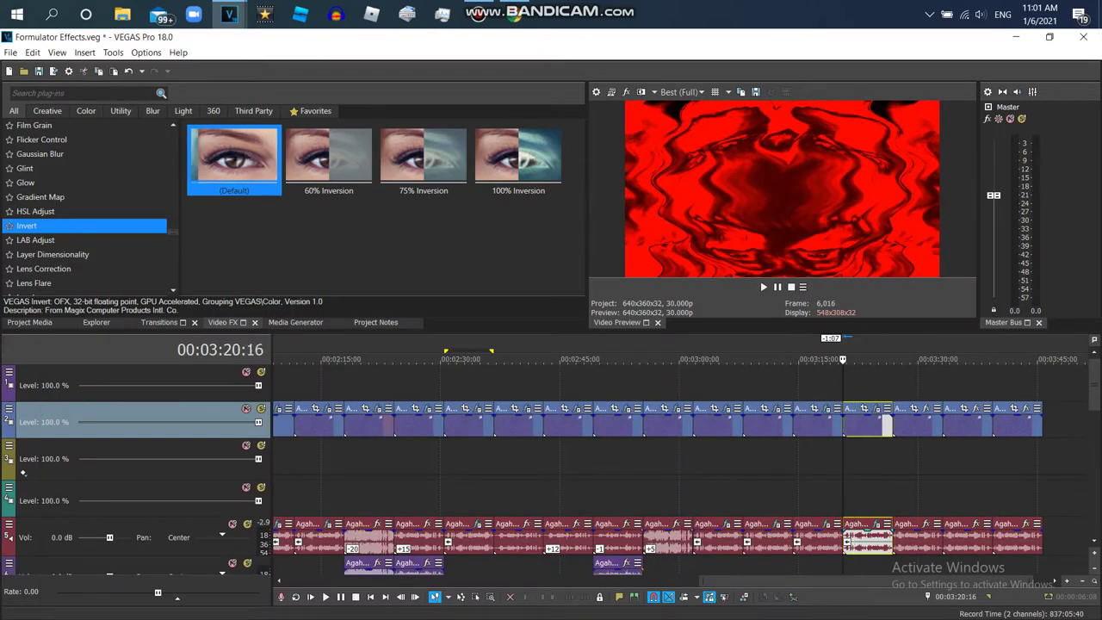
click(763, 287)
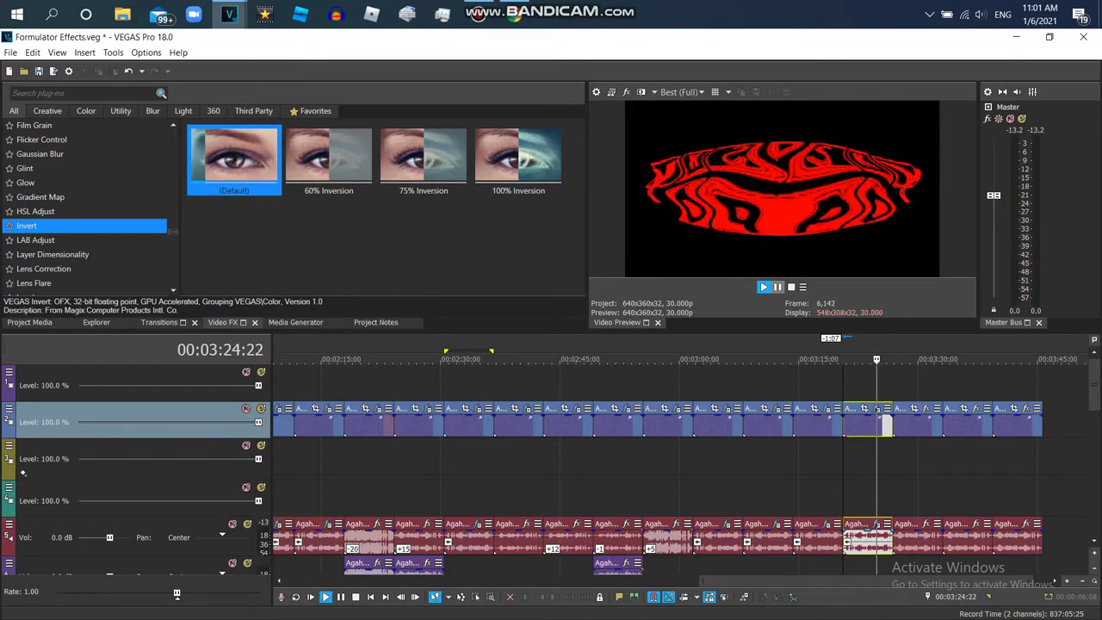
click(177, 595)
key(alt+f)
key(s)
Move the three remaining clips at the end of the timeline to start at about 3:46, placed back to back
key(ctrl+a)
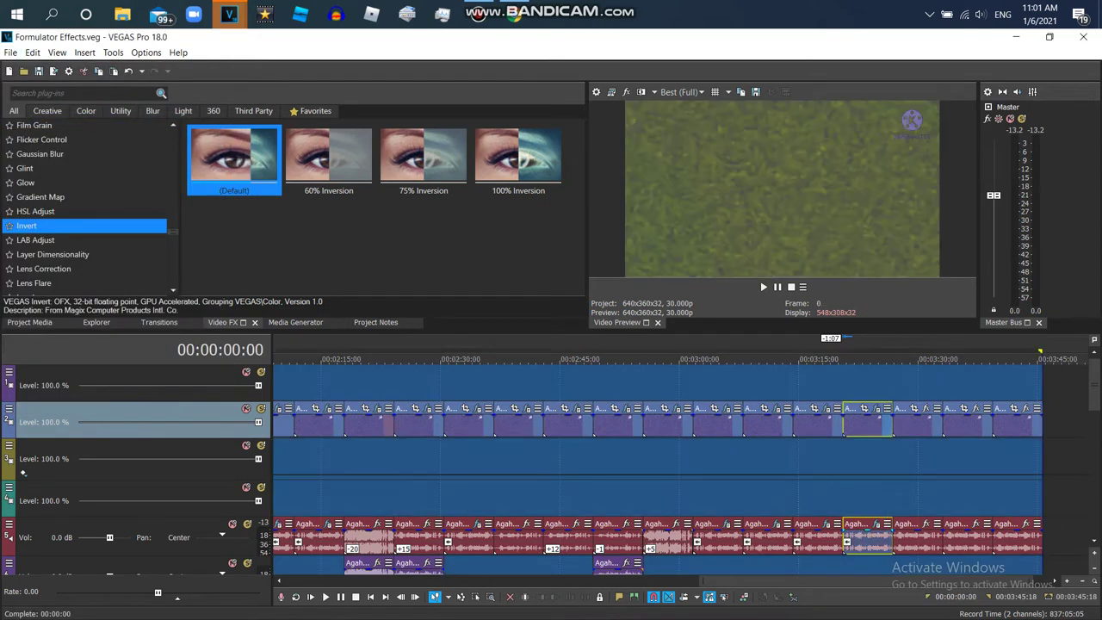
scroll(655, 465, right, 3)
drag(571, 422, 826, 422)
drag(671, 422, 877, 422)
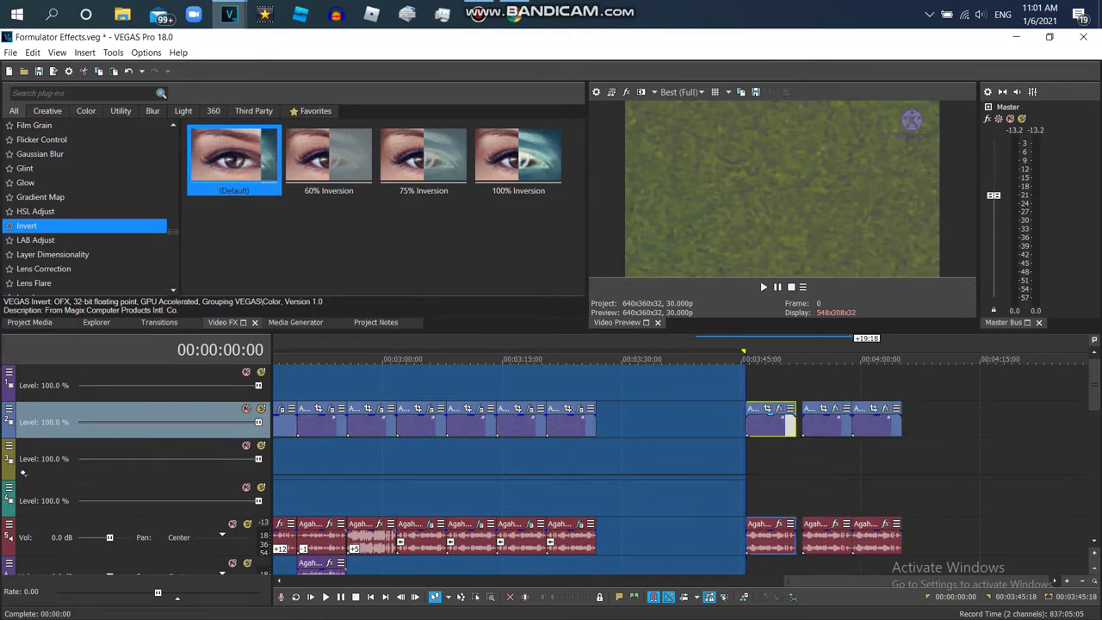
drag(772, 421, 778, 422)
Switch to the browser, play the Formulator V34 video from the playlist, and return to the Formulator Effects project
key(alt+Tab)
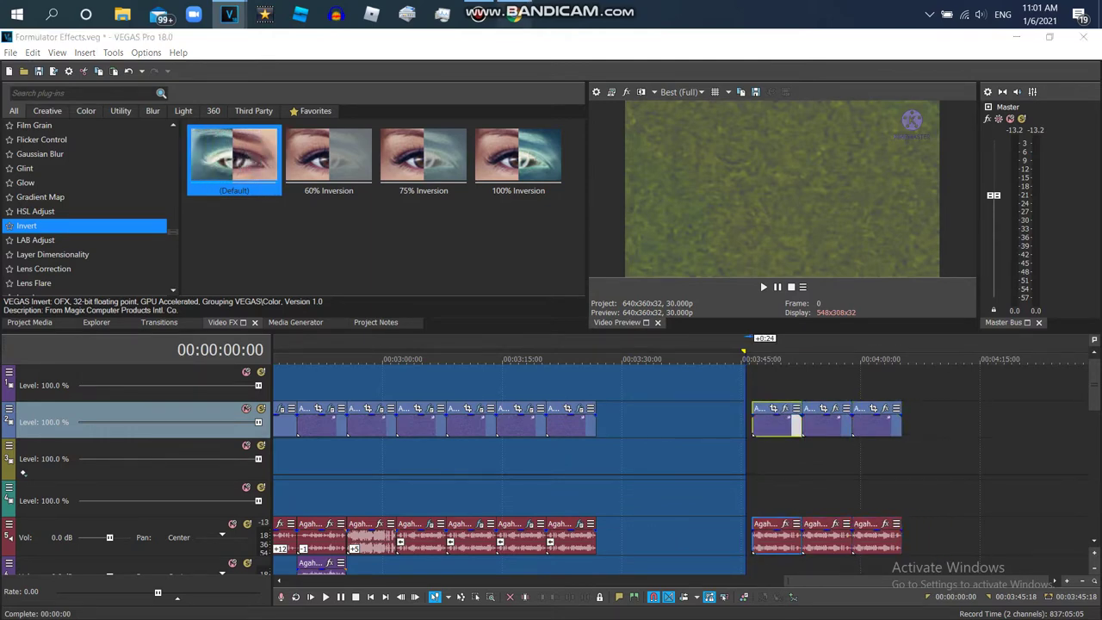
click(785, 422)
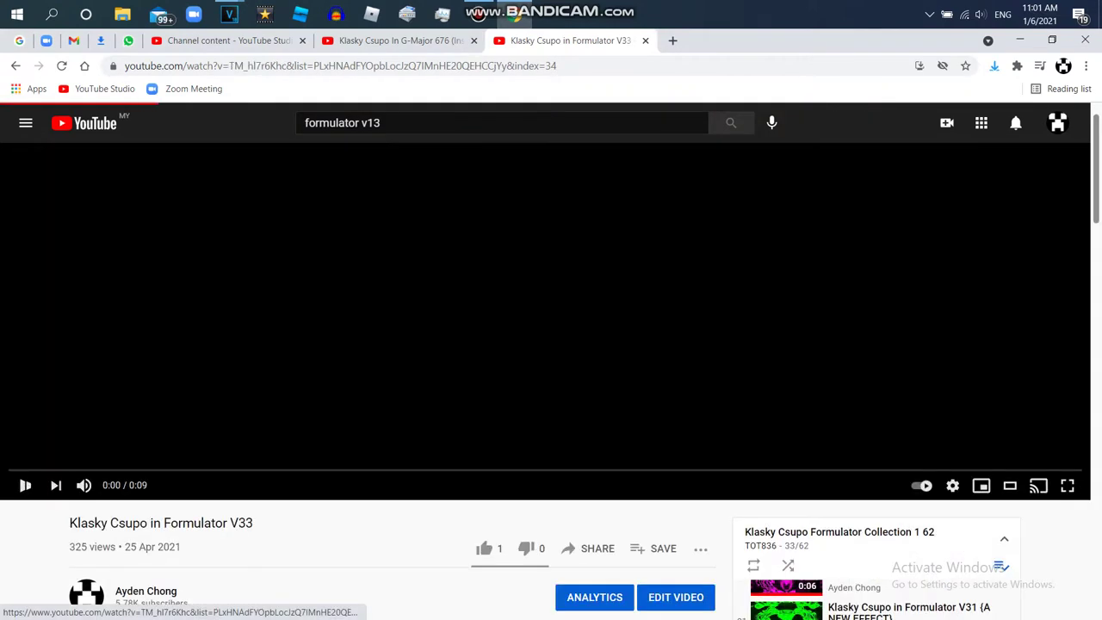
mouse_move(228, 14)
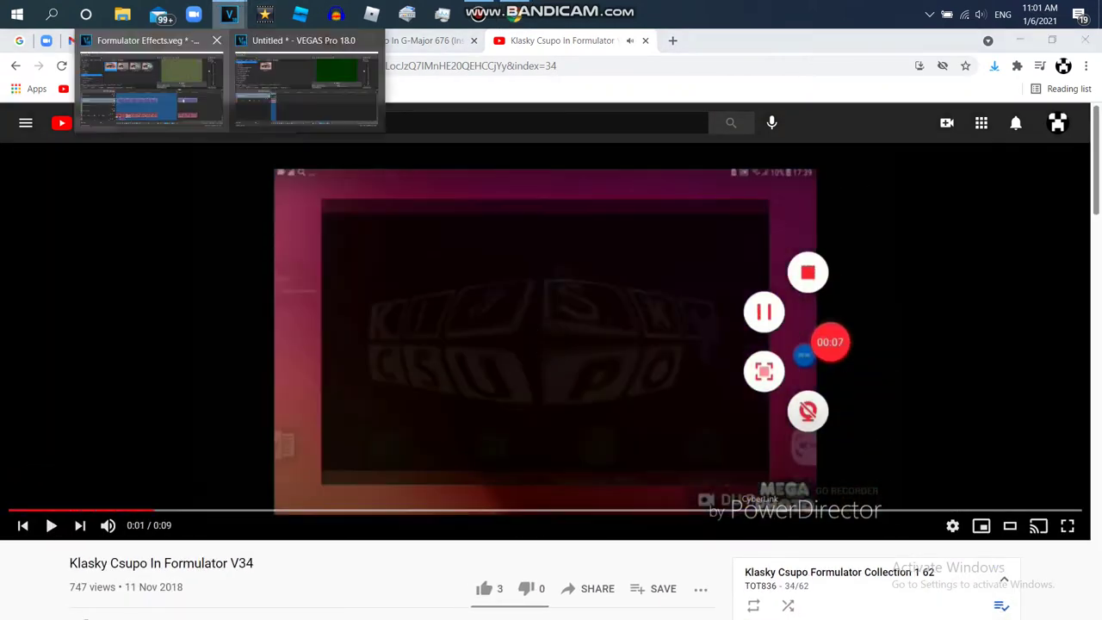
click(146, 82)
Copy the clip around 2:26 together with all its pitch-shifted audio layers
scroll(680, 465, left, 5)
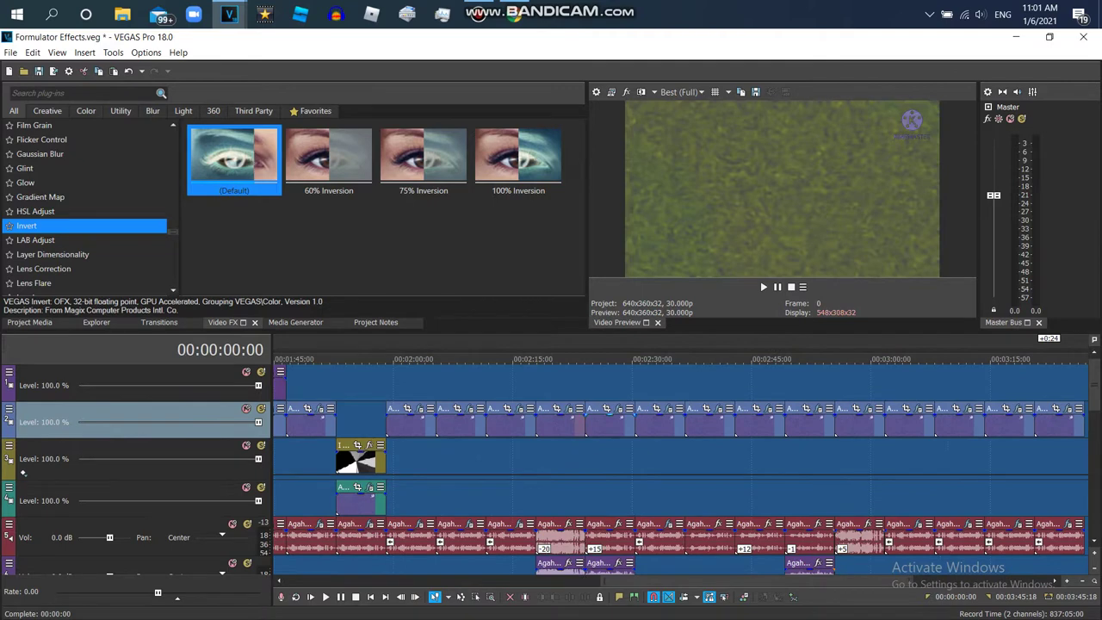
click(552, 464)
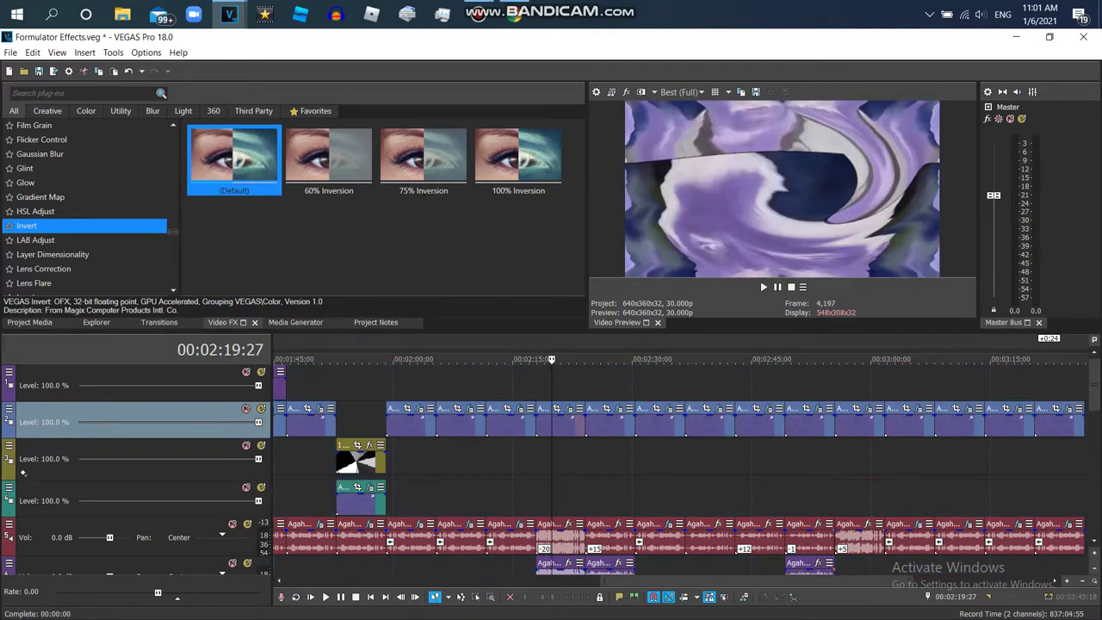
click(601, 465)
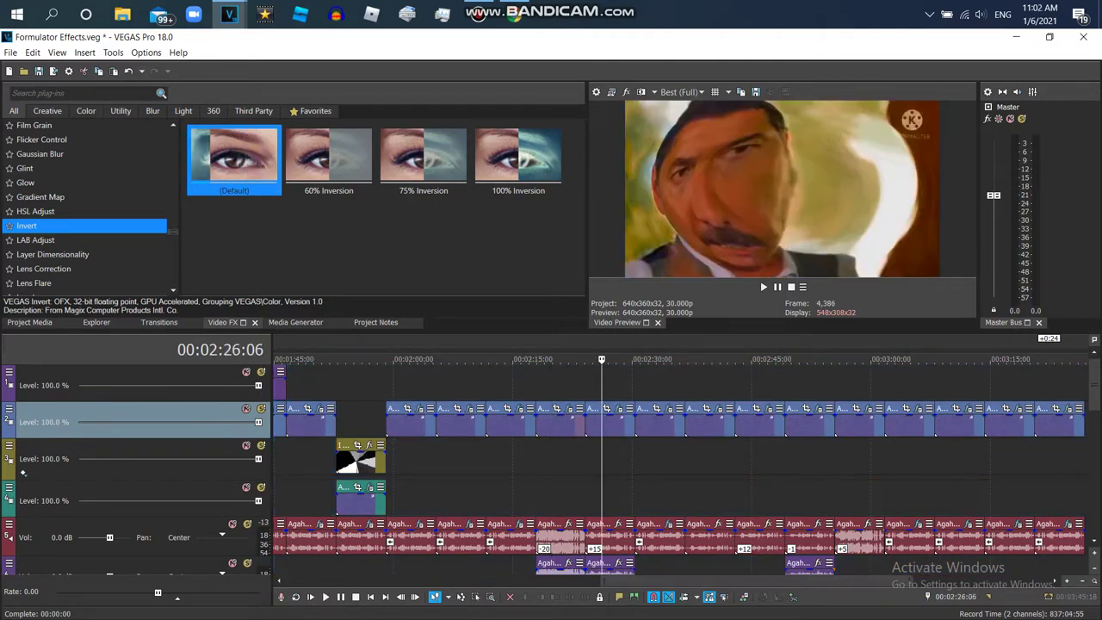
click(607, 538)
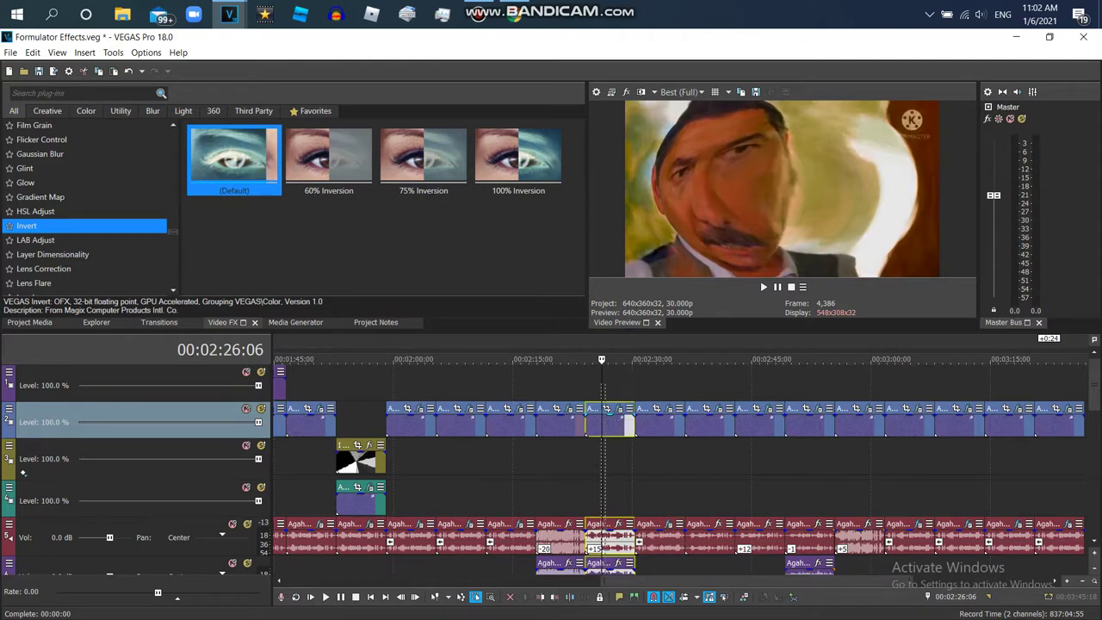
scroll(607, 539, down, 5)
scroll(607, 538, down, 6)
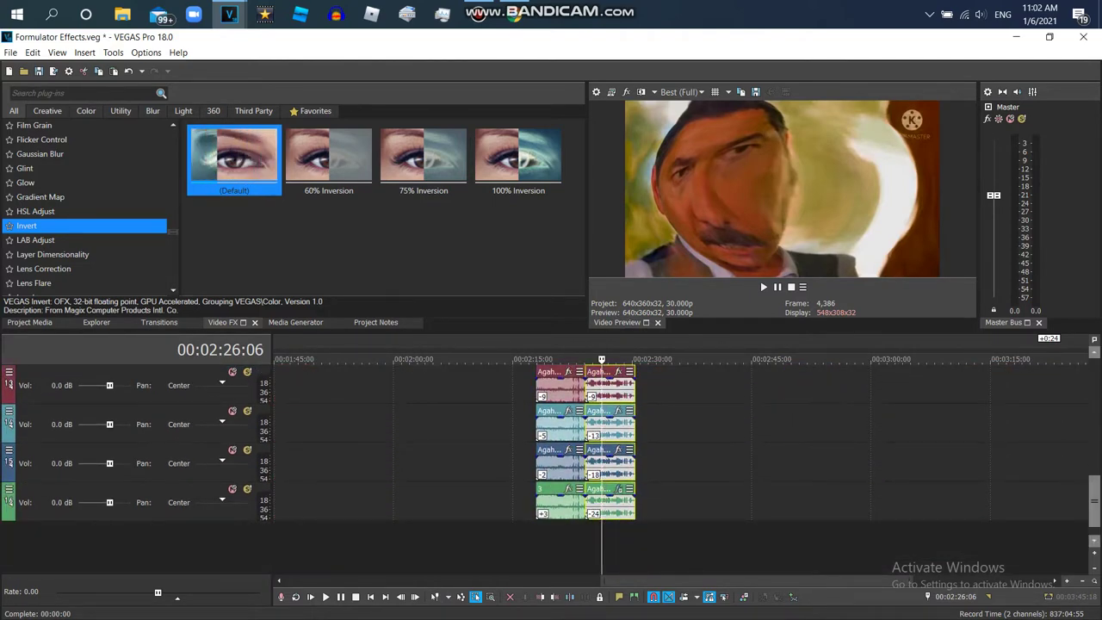
scroll(603, 469, up, 10)
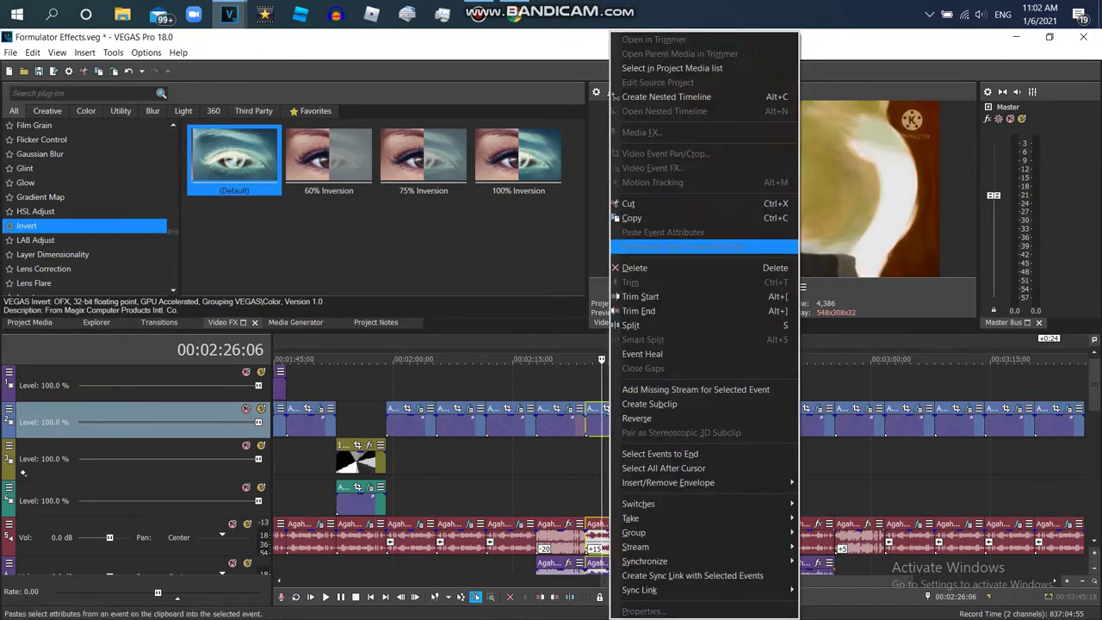
right_click(606, 421)
click(633, 217)
Paste the copied layered clip after the inverted clip and move it flush against that clip's end
scroll(680, 465, right, 5)
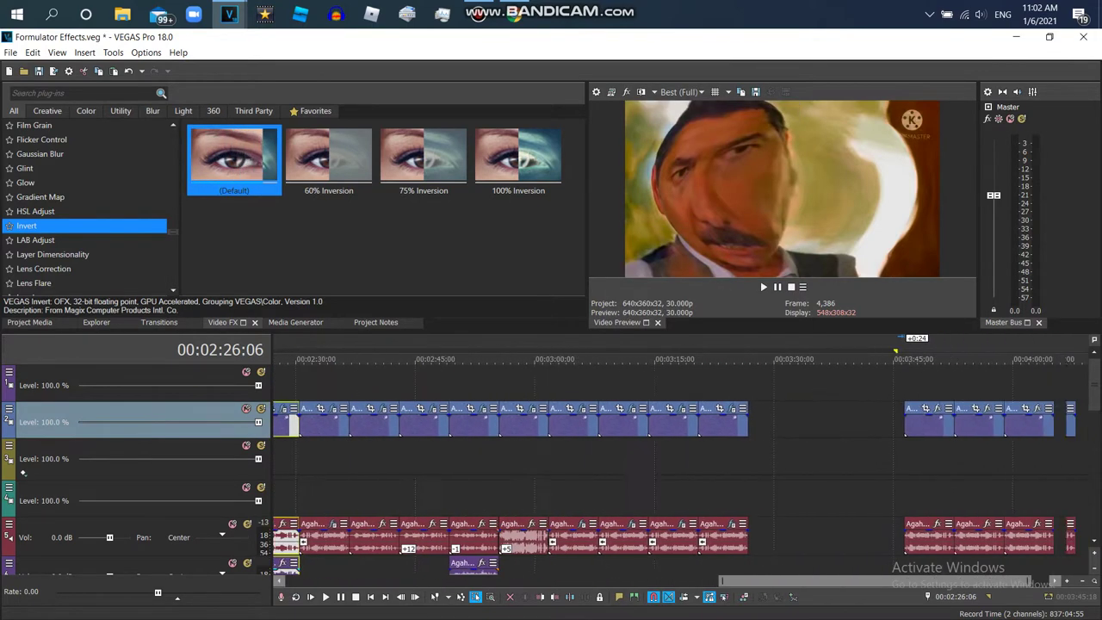
click(698, 404)
right_click(711, 404)
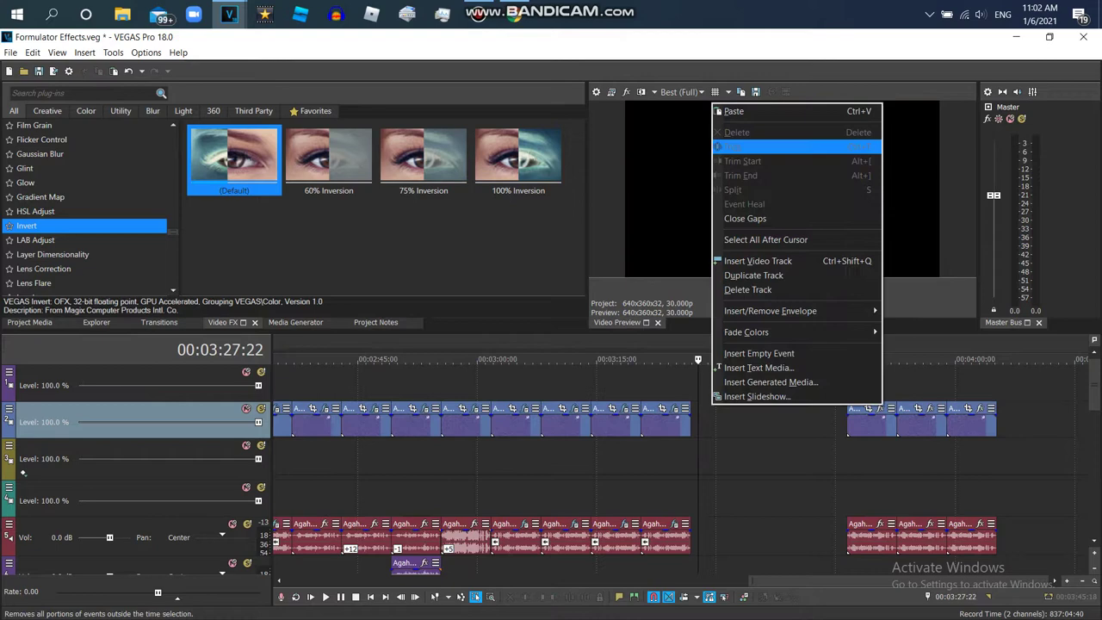
click(731, 111)
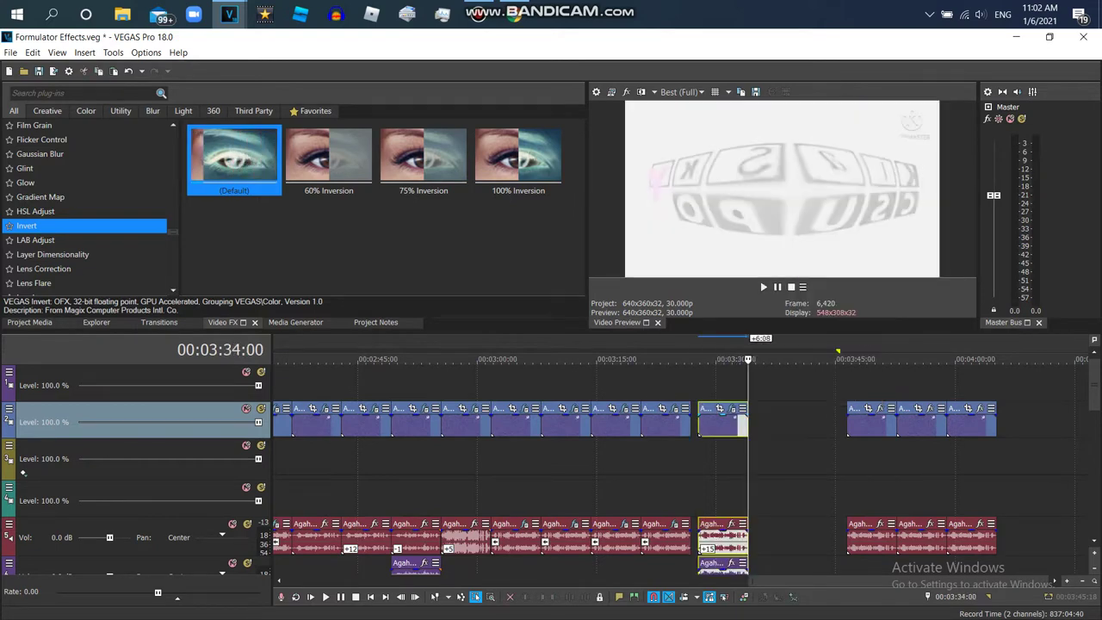
drag(723, 420, 716, 420)
Reverse the pasted clip and all of its audio layers
scroll(551, 456, down, 10)
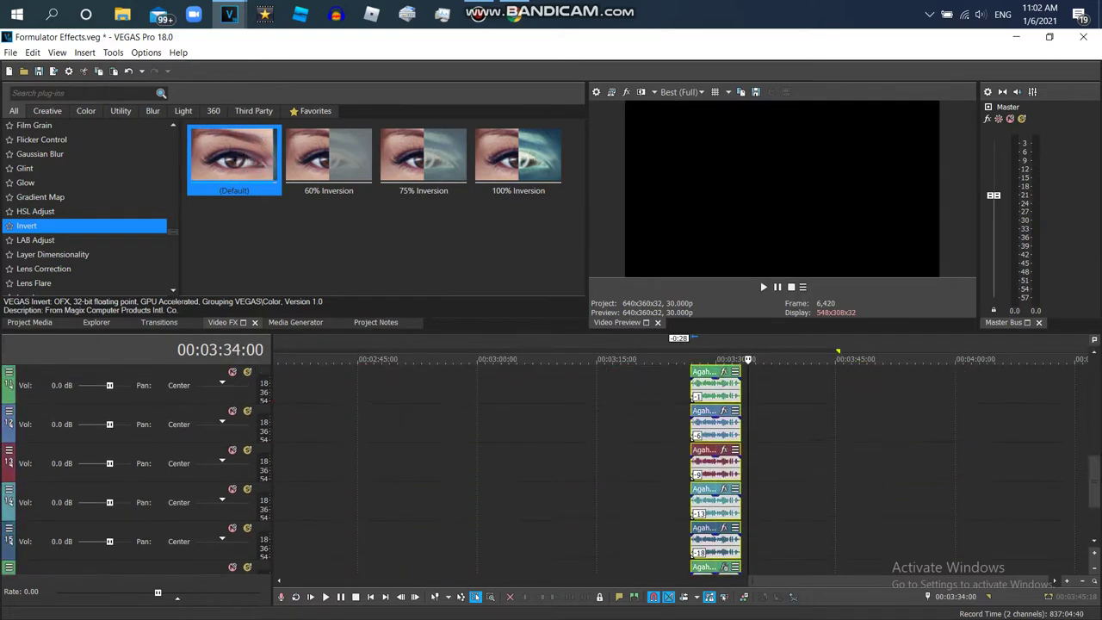
right_click(724, 420)
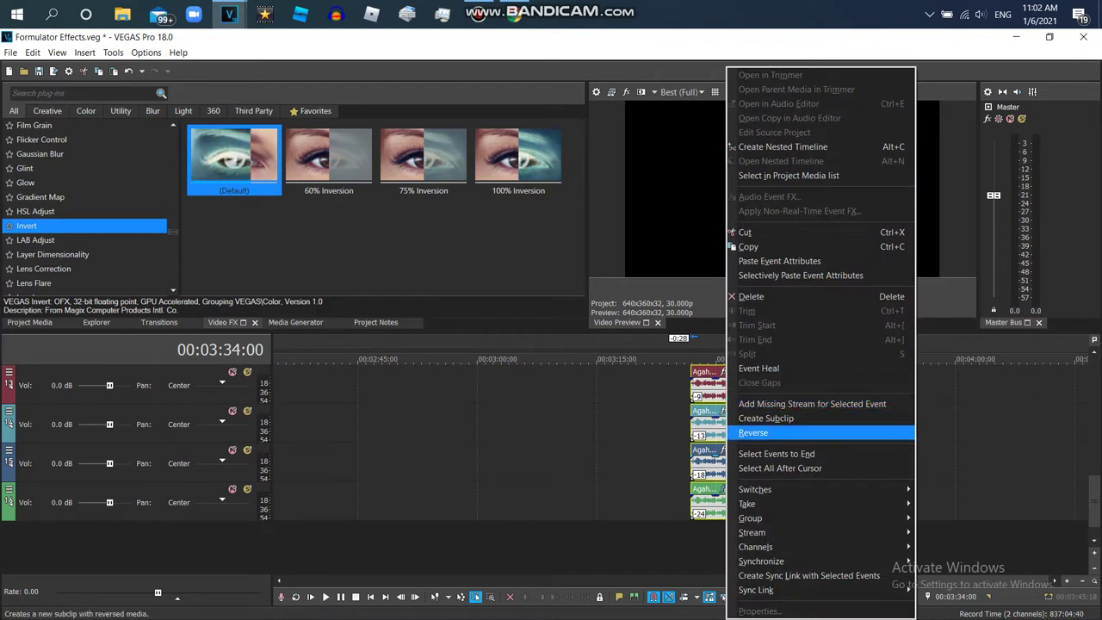
click(775, 433)
scroll(508, 465, up, 10)
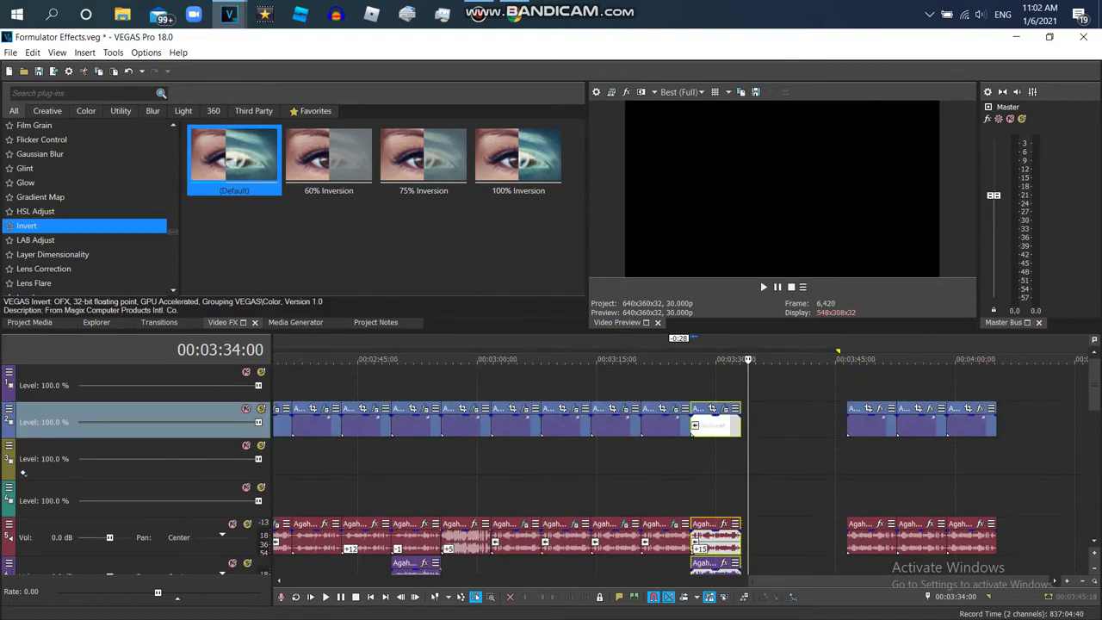
Play back the reversed clip from its start to check its picture and sound, and pause the playback
key(ctrl+Left)
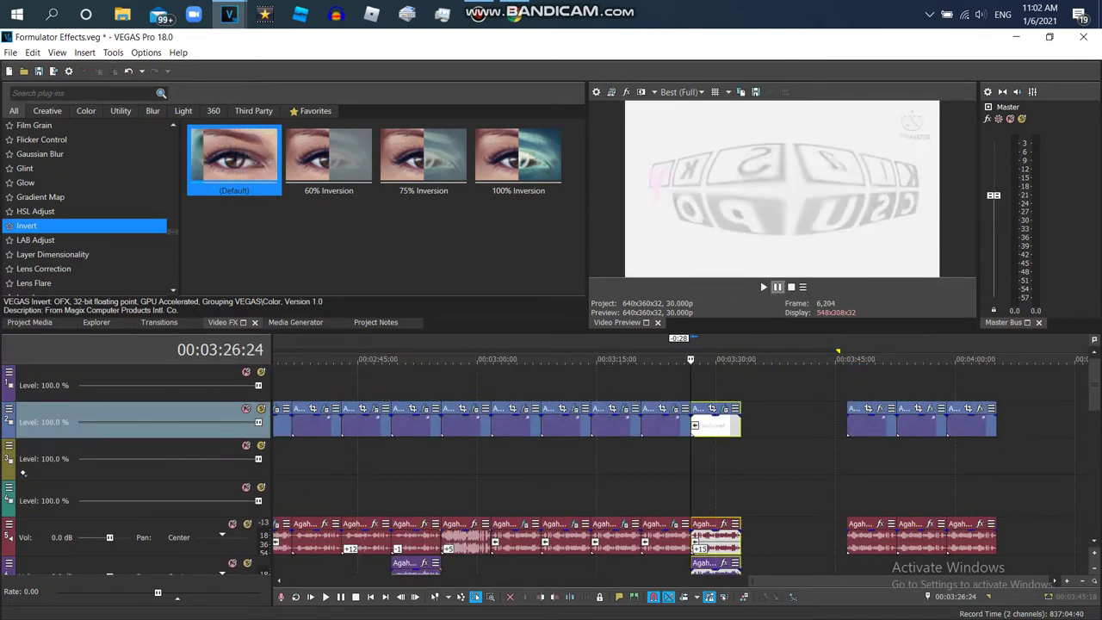
key(space)
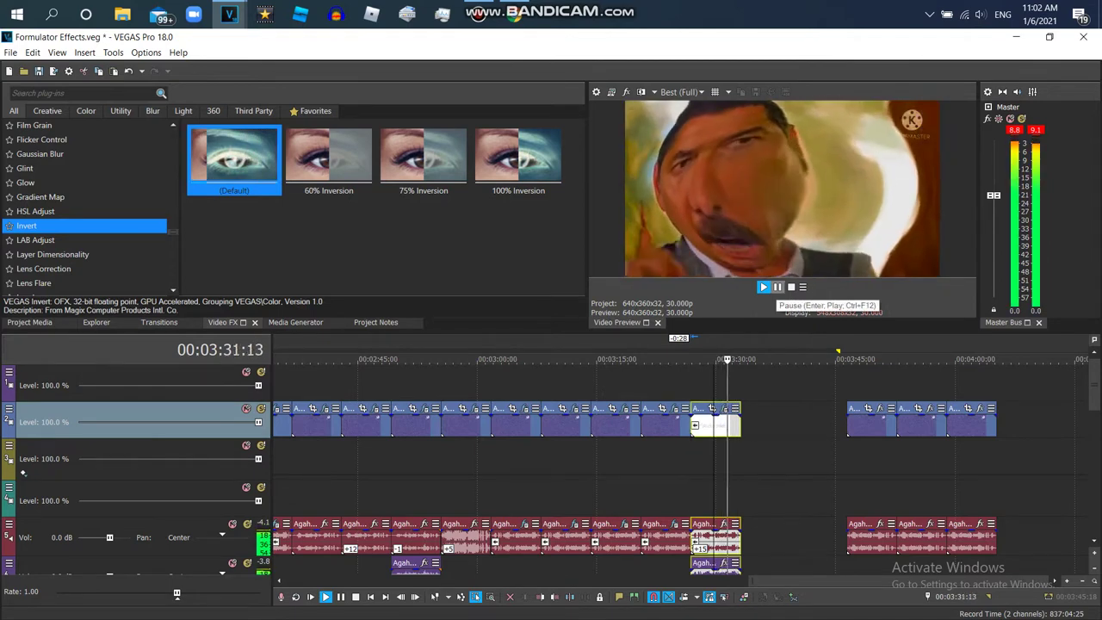
click(778, 287)
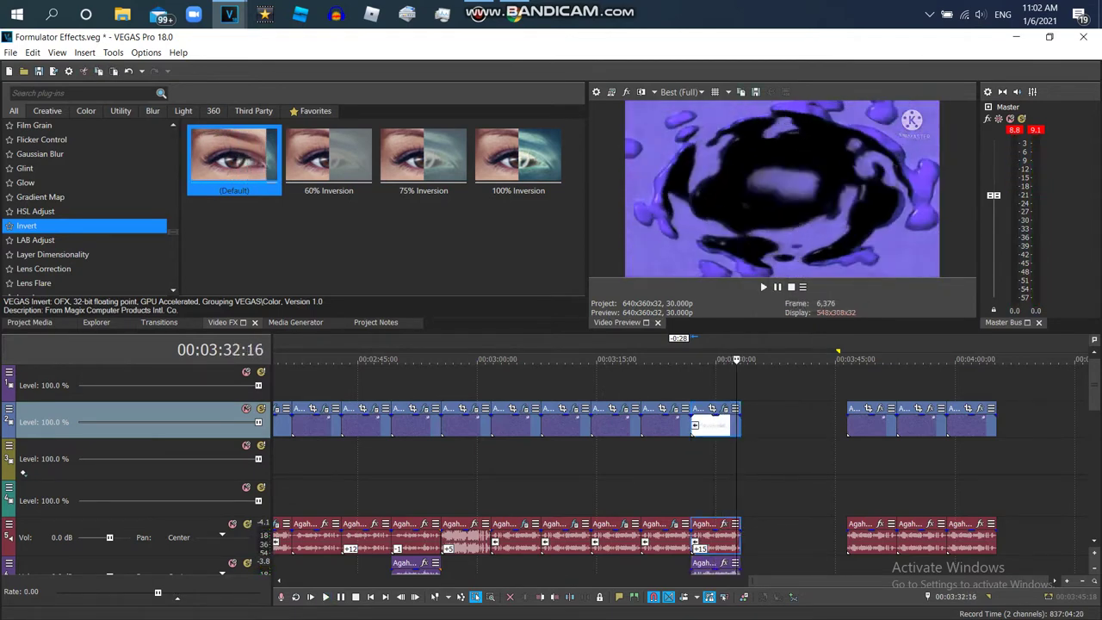
Switch to the browser, play the Formulator V35 video from the playlist, view its description, and return to the Formulator Effects project
key(alt+Tab)
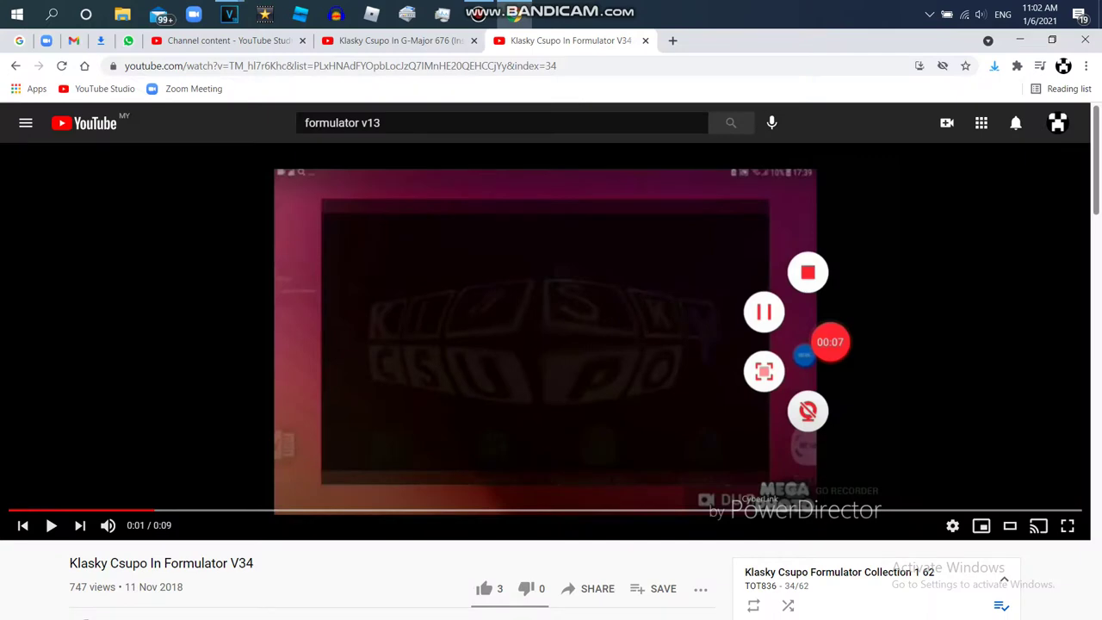
key(space)
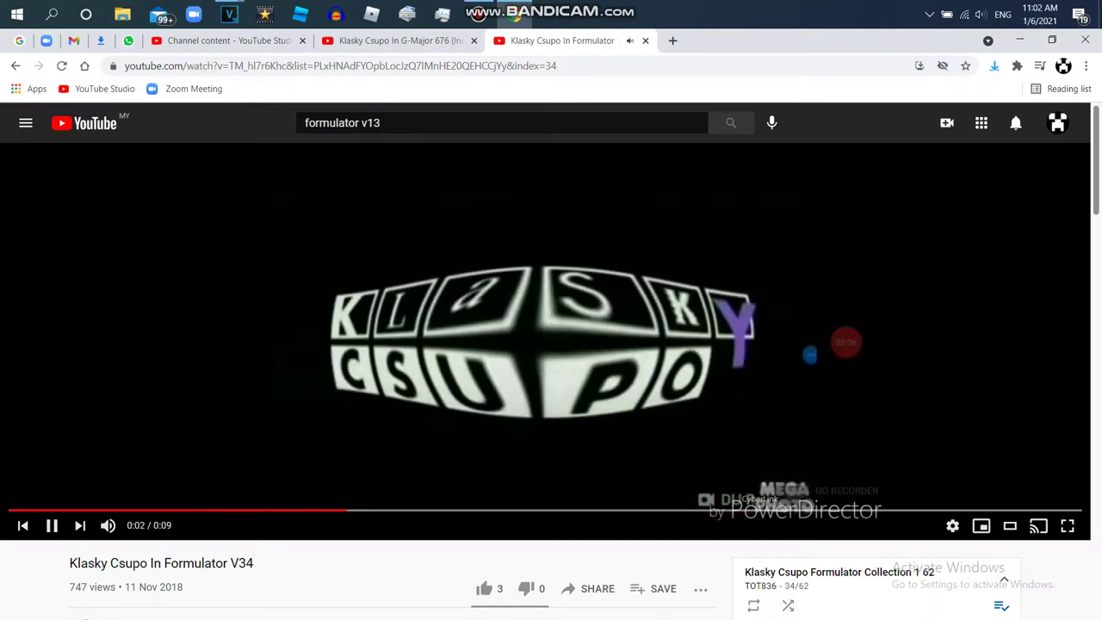
scroll(551, 345, down, 3)
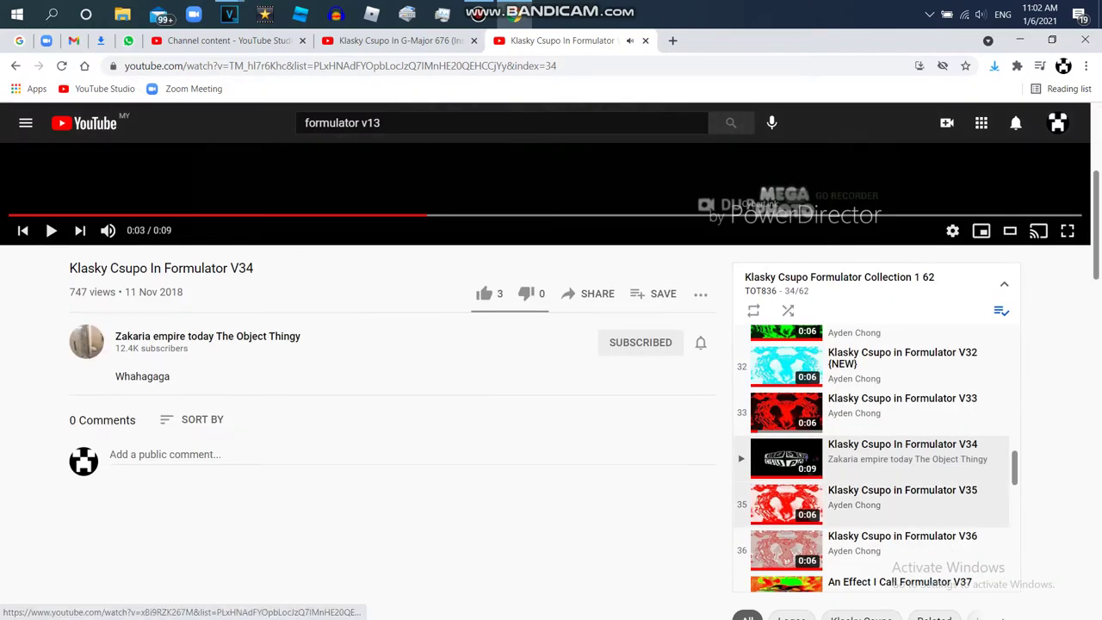
click(903, 498)
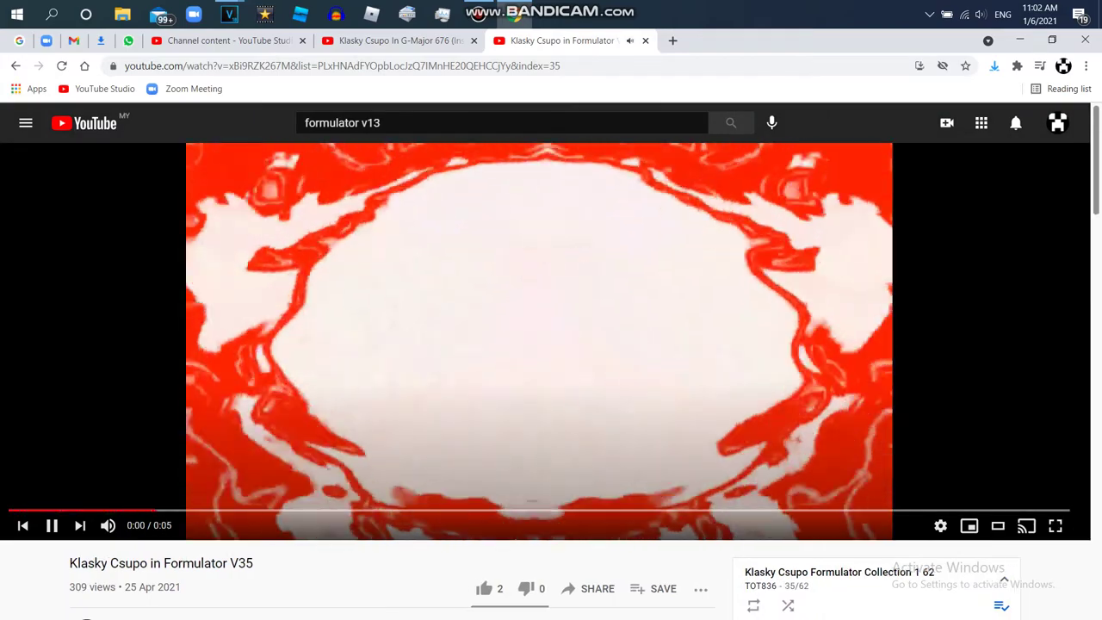
scroll(551, 344, down, 4)
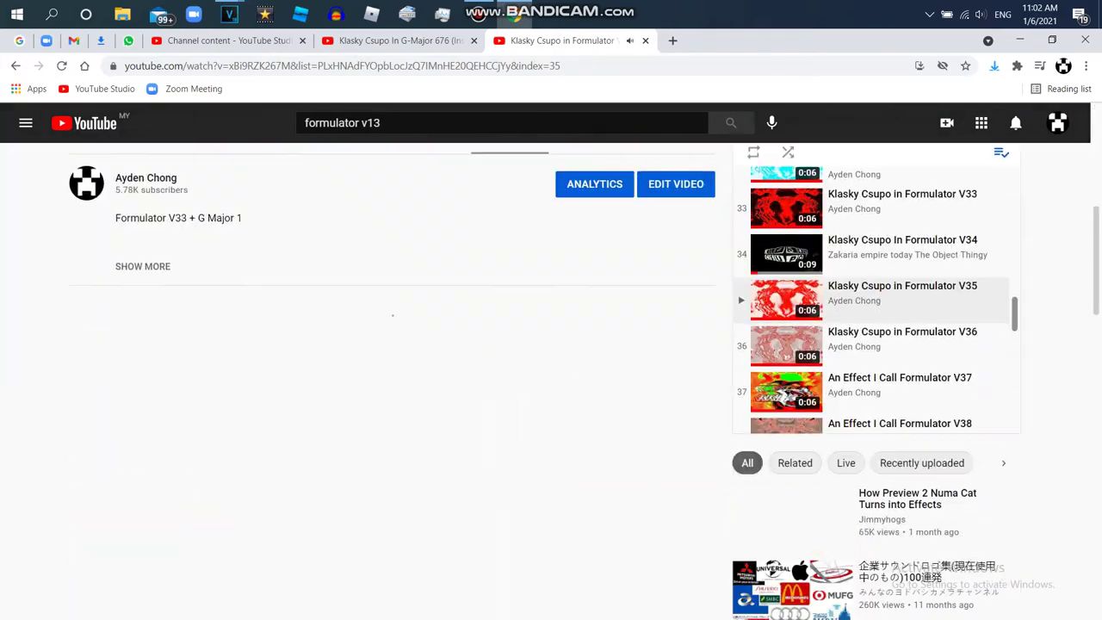
mouse_move(229, 14)
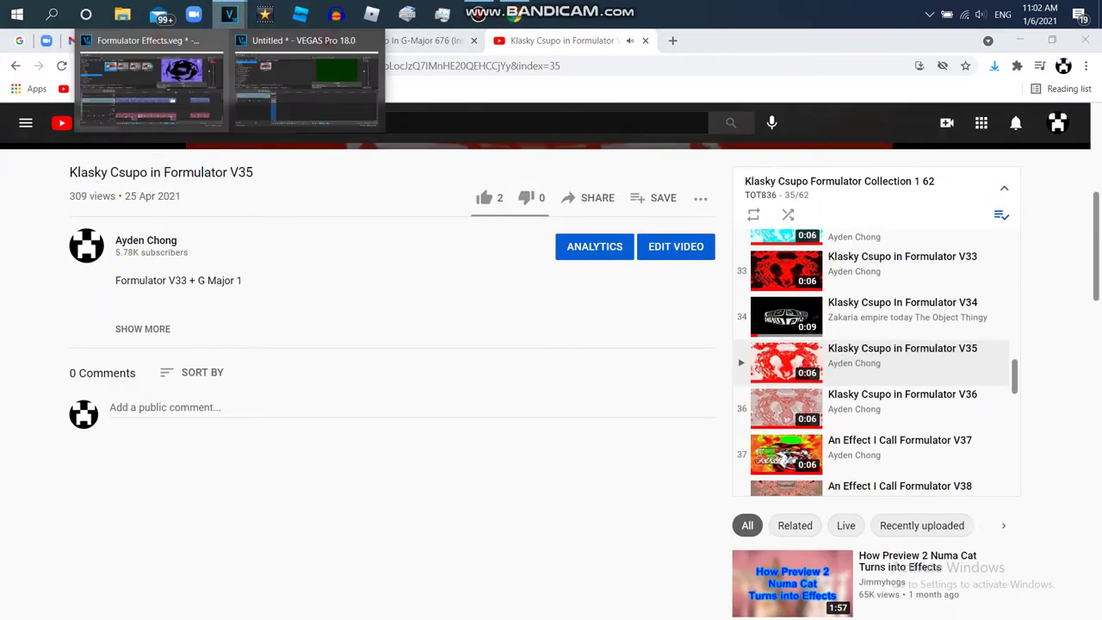
click(146, 81)
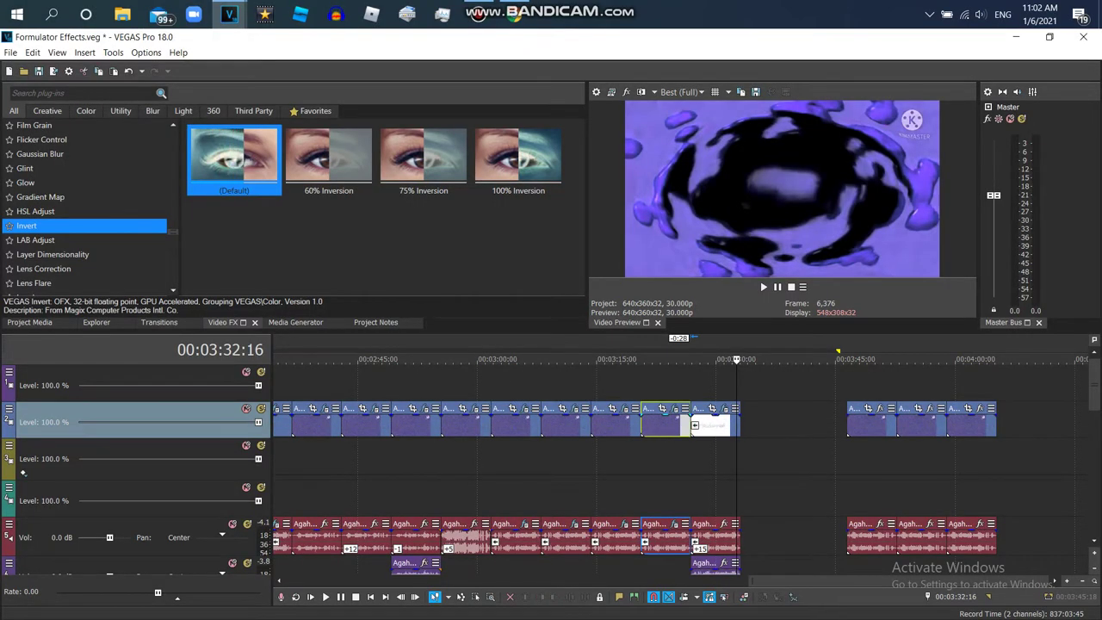
Copy the clip around 3:21 with its audio and paste it at the end of the reversed clip
click(649, 422)
right_click(668, 422)
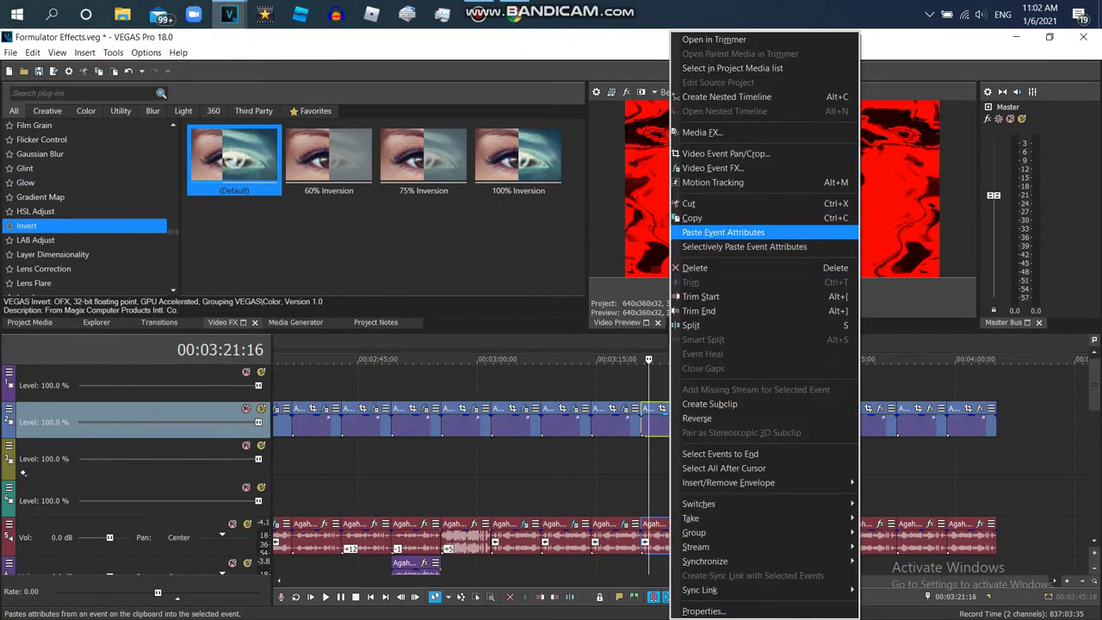
click(766, 215)
click(740, 422)
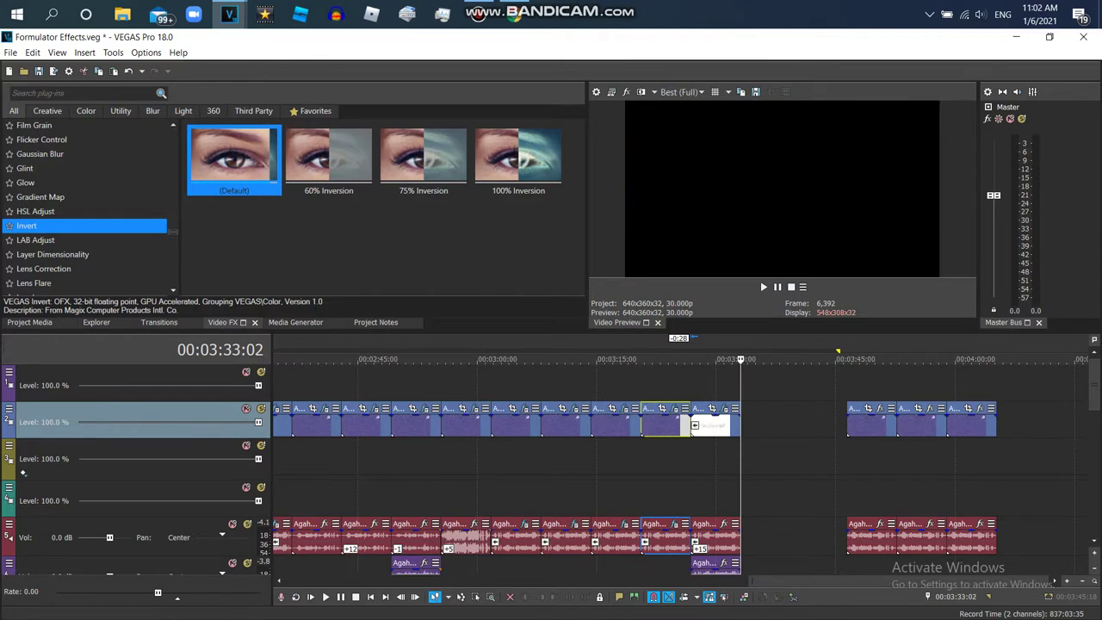
right_click(754, 417)
click(779, 118)
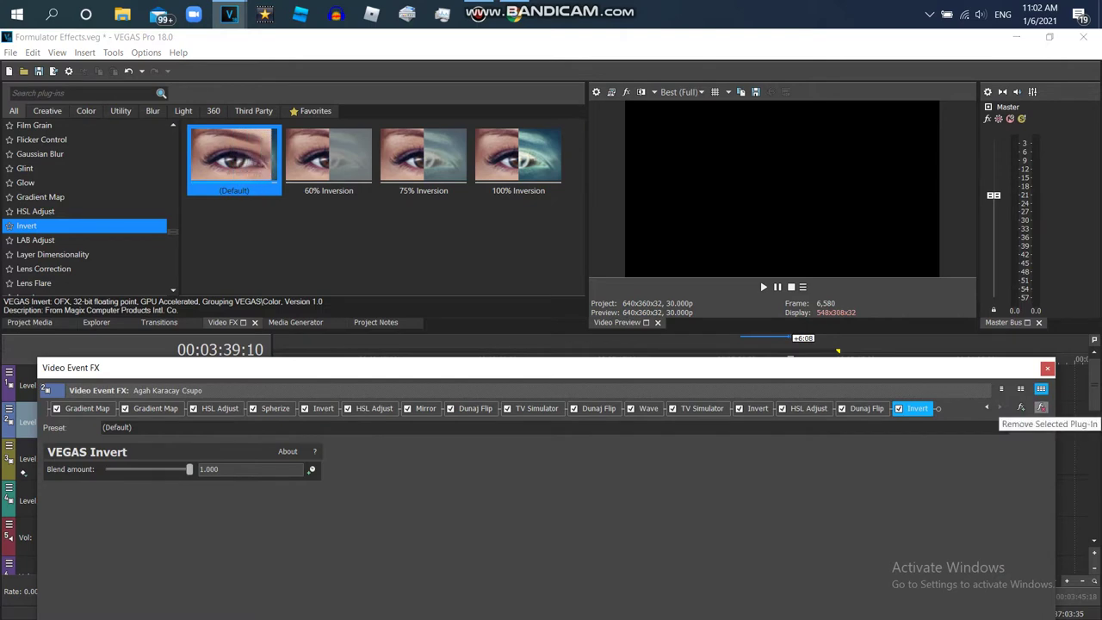
Remove the final Invert effect from the pasted clip's video effects and add HSL Adjust with the Invert Color preset
key(Delete)
click(35, 211)
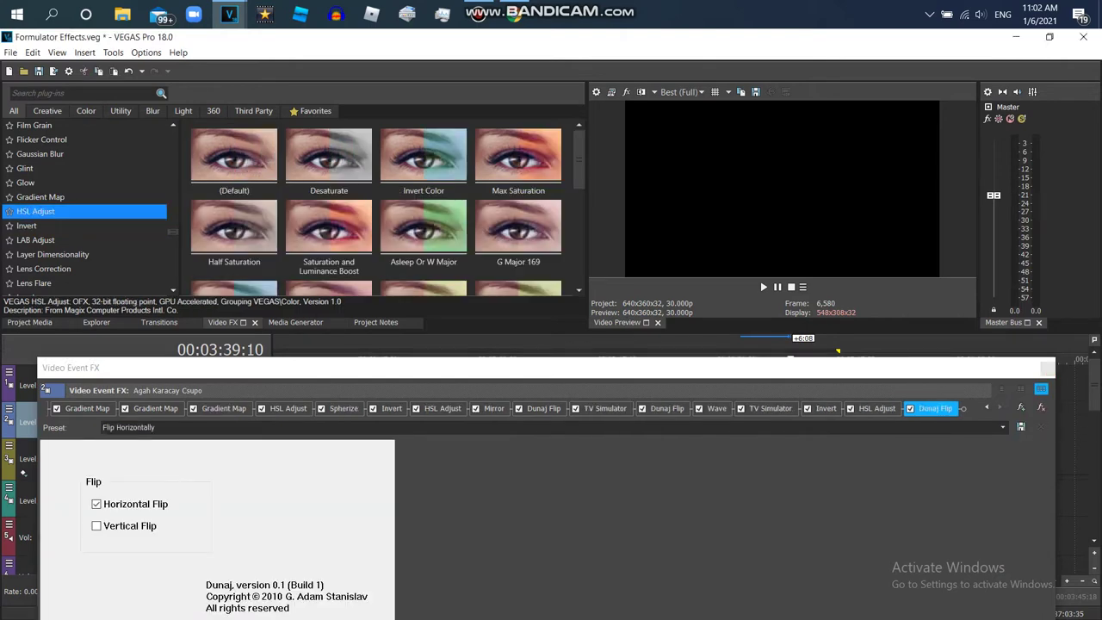
double_click(397, 156)
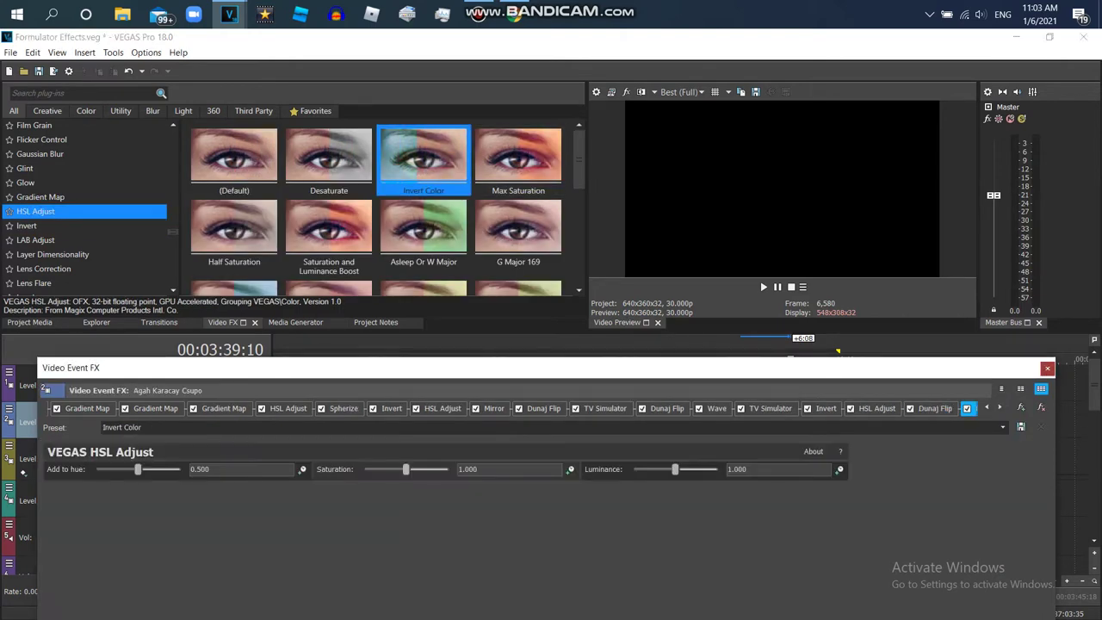
key(Escape)
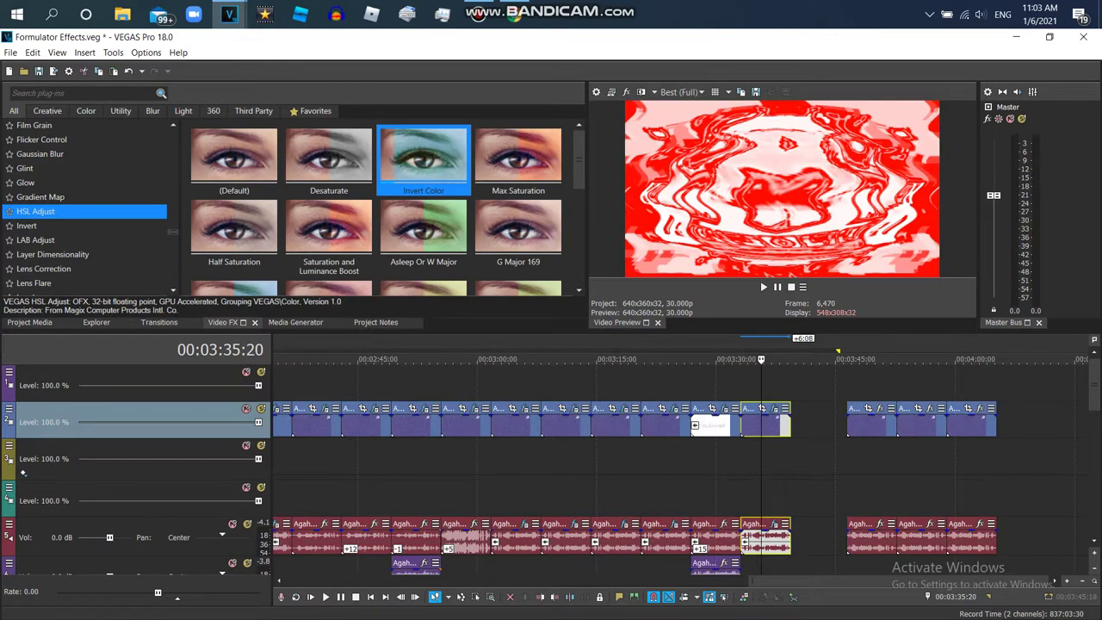
In the pasted clip's audio effects, load the Clearer preset in the second IL Vocodex and the Power preset in the first
click(774, 524)
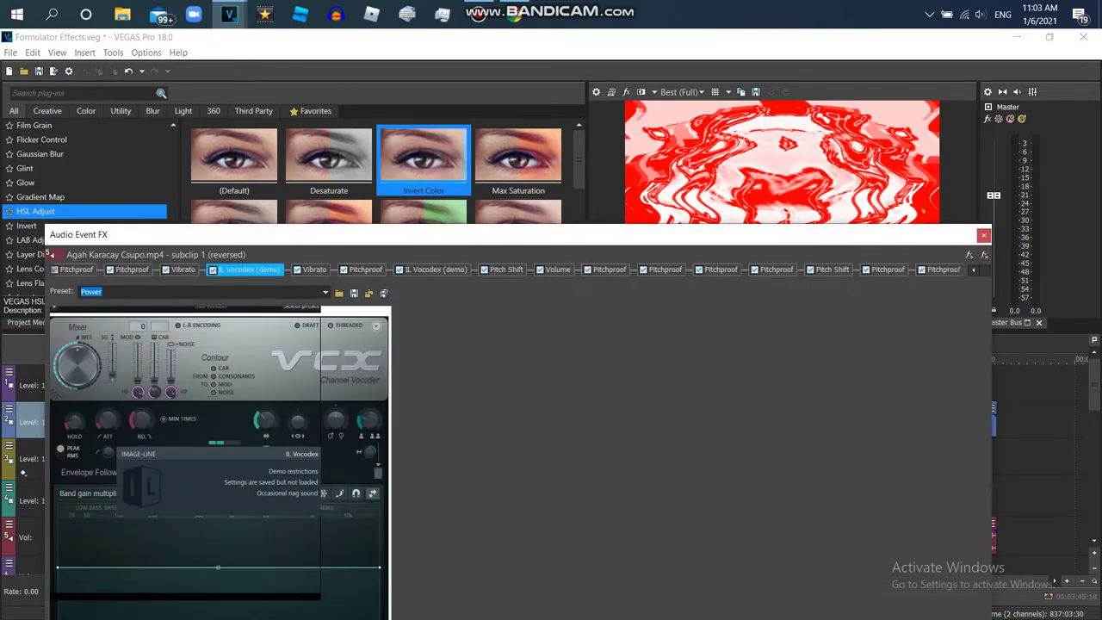
click(831, 269)
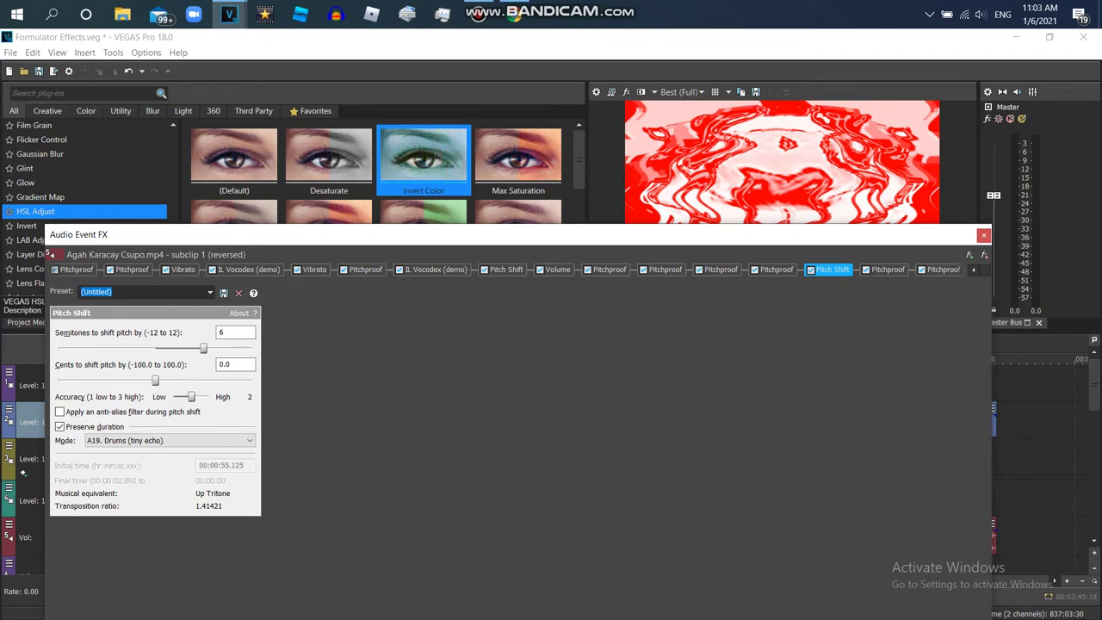
click(435, 270)
click(301, 306)
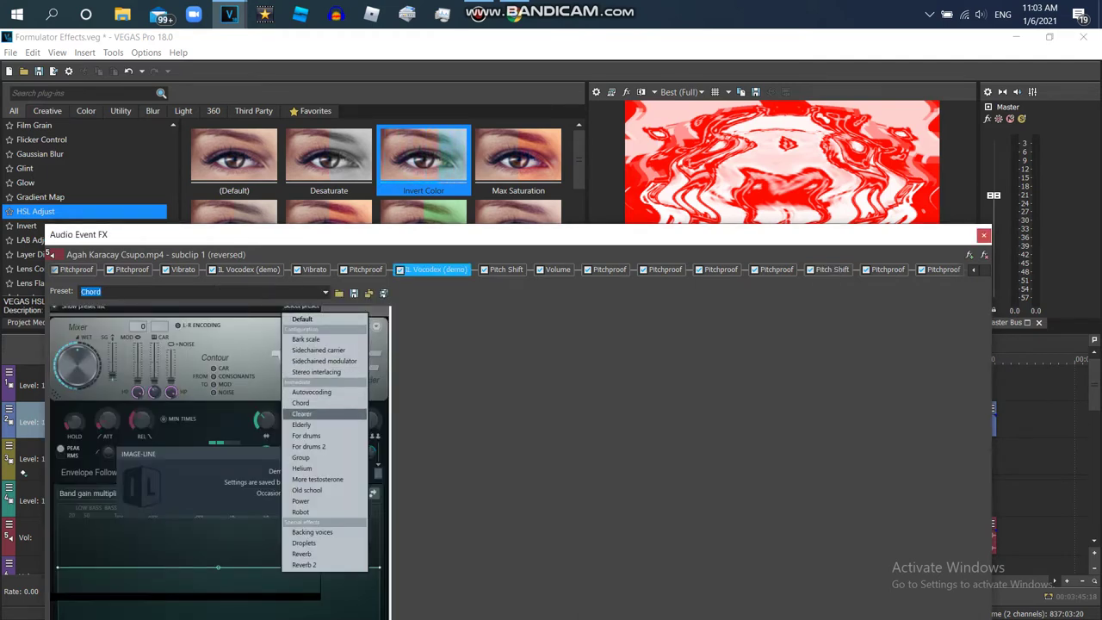
click(301, 413)
click(247, 270)
click(301, 307)
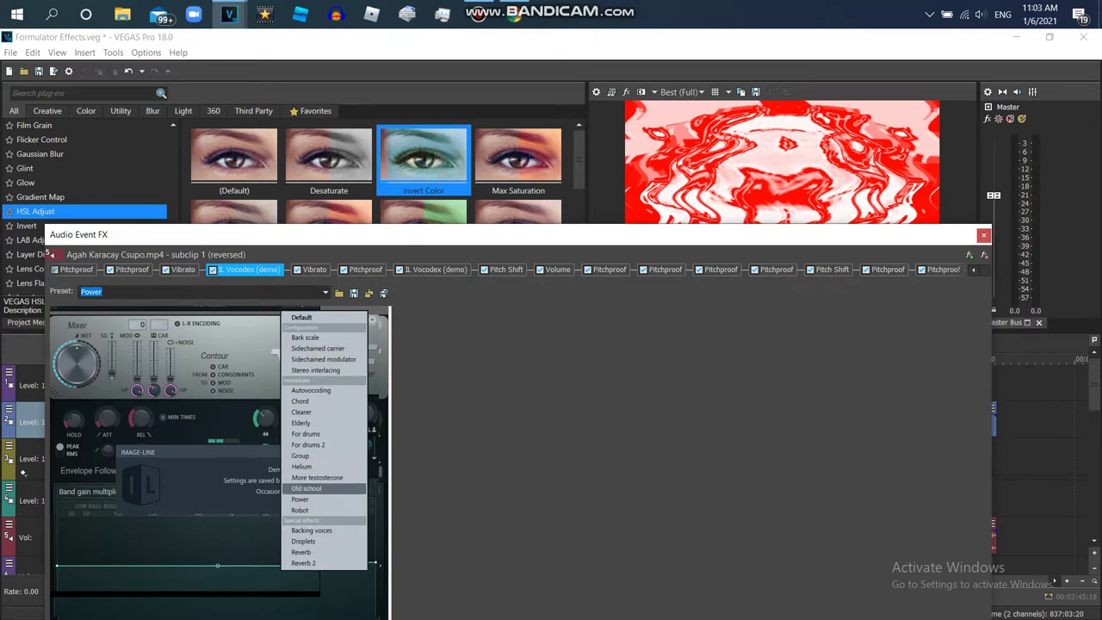
click(299, 499)
key(Escape)
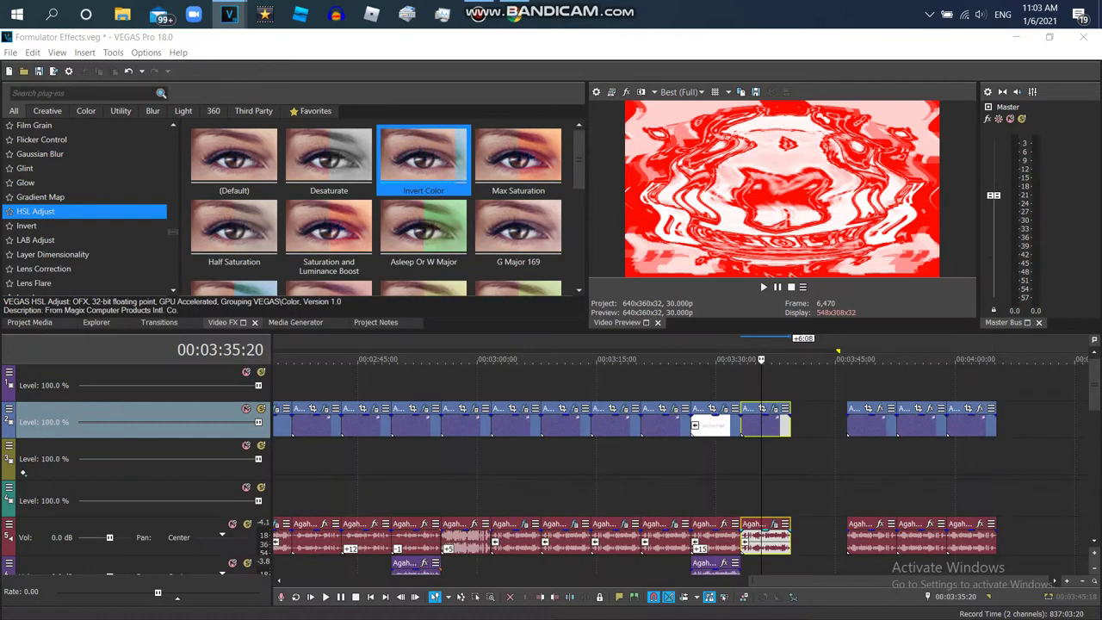
Play back the newly pasted clip from its start to check the effect, and save the project
key(space)
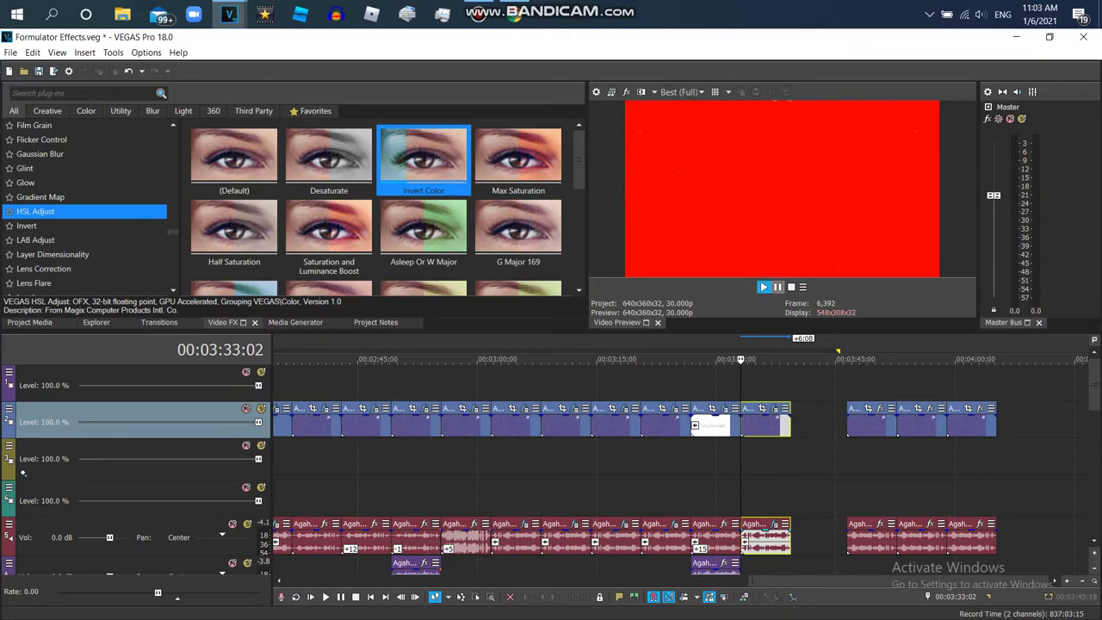
key(space)
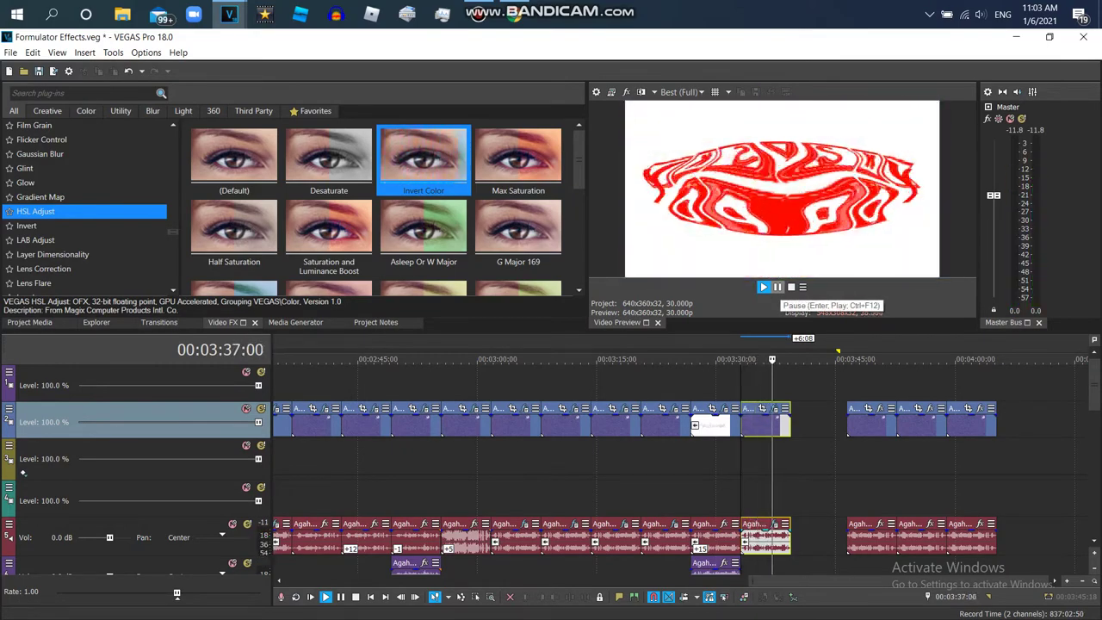
click(778, 287)
click(11, 52)
click(26, 118)
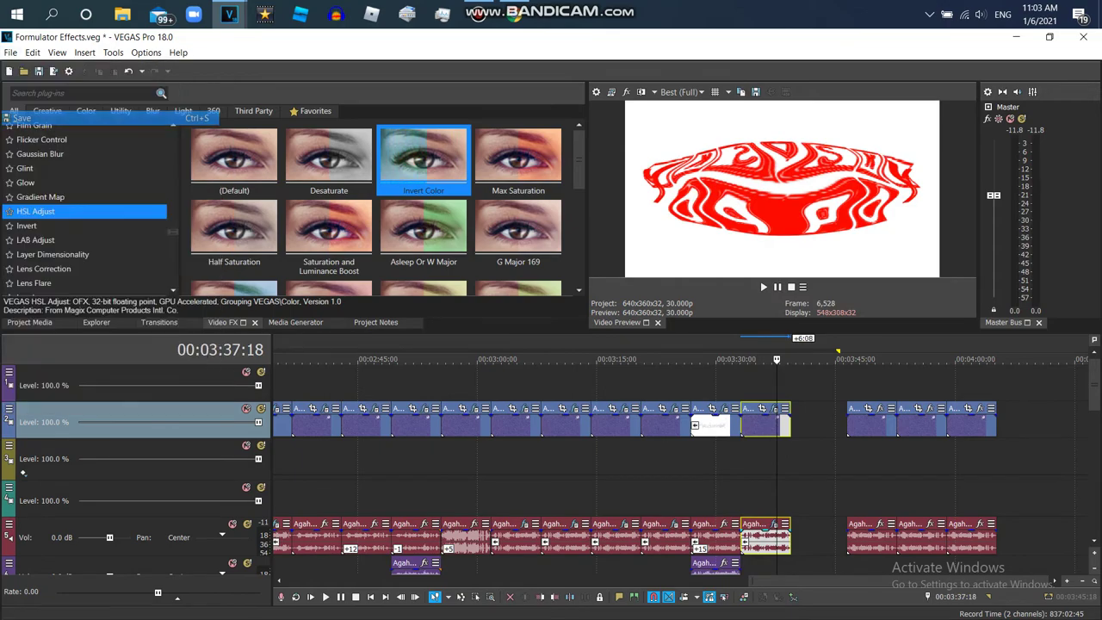
Switch to the browser, play the Formulator V36 video, expand its description, and return to the Formulator Effects project
key(alt+Tab)
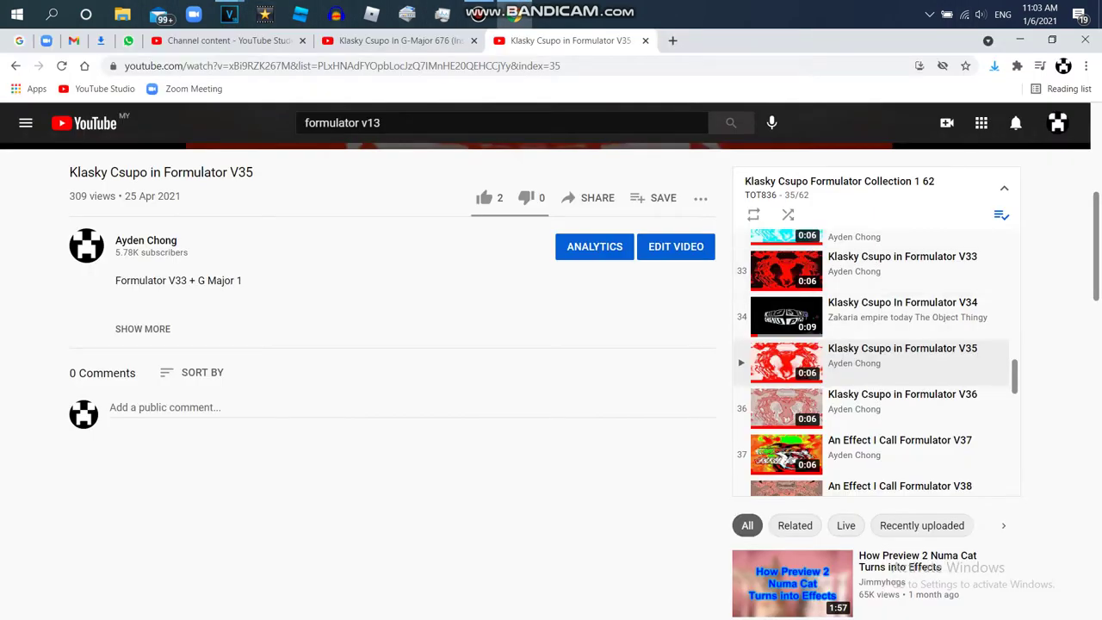
click(902, 396)
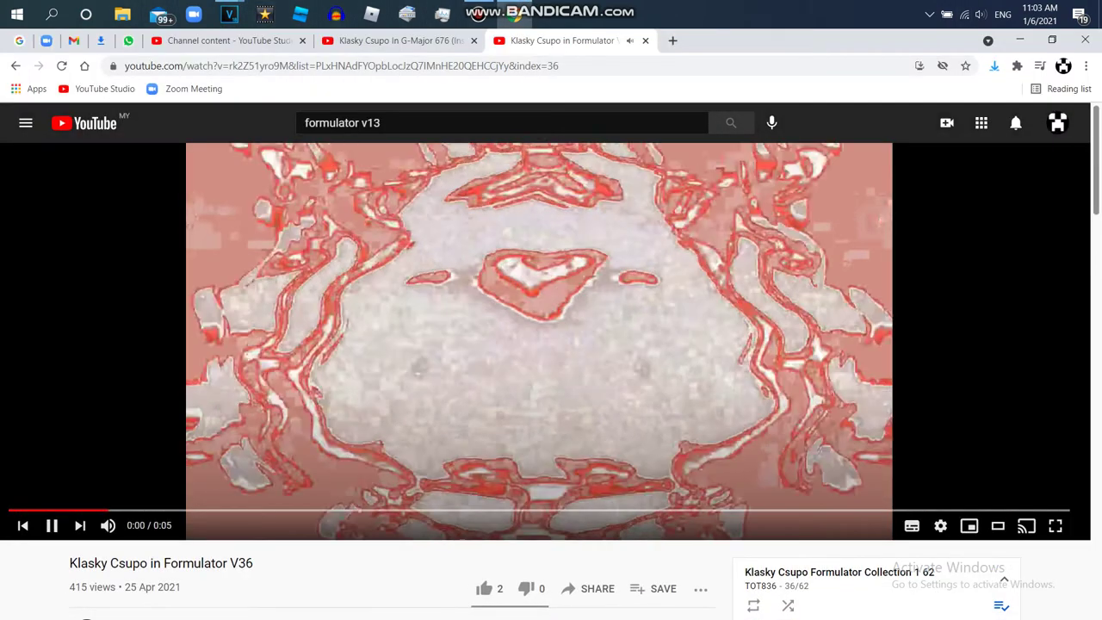
scroll(551, 378, down, 5)
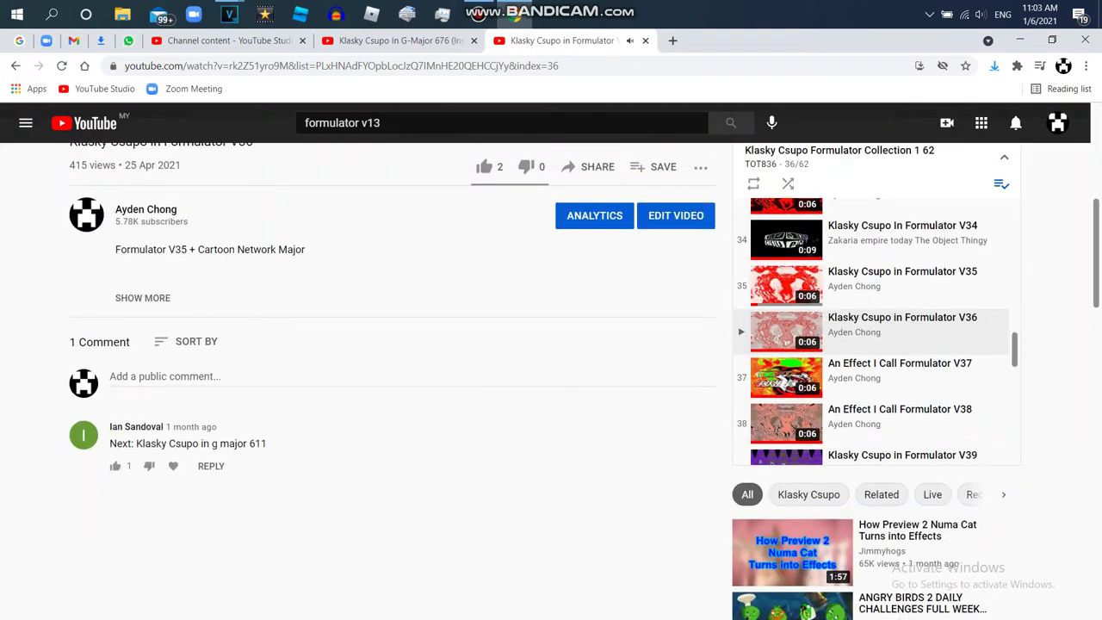
click(142, 297)
mouse_move(229, 13)
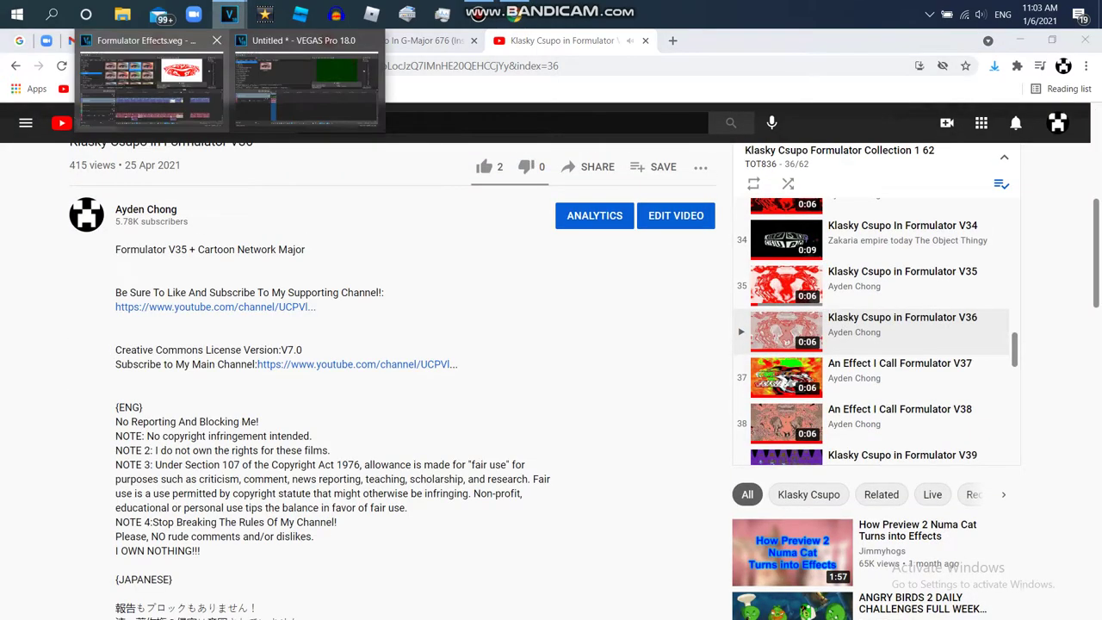
click(147, 75)
Move the first spare clip to the end of its group, and paste a copy of the clip around 3:36 flush after that clip
key(ctrl+v)
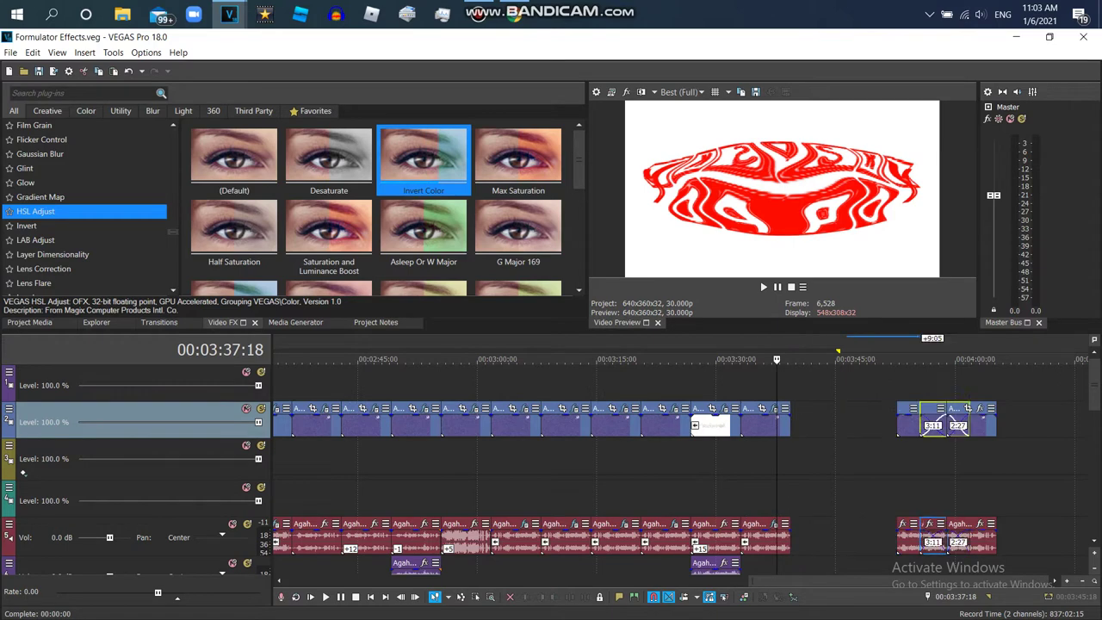
right_click(765, 422)
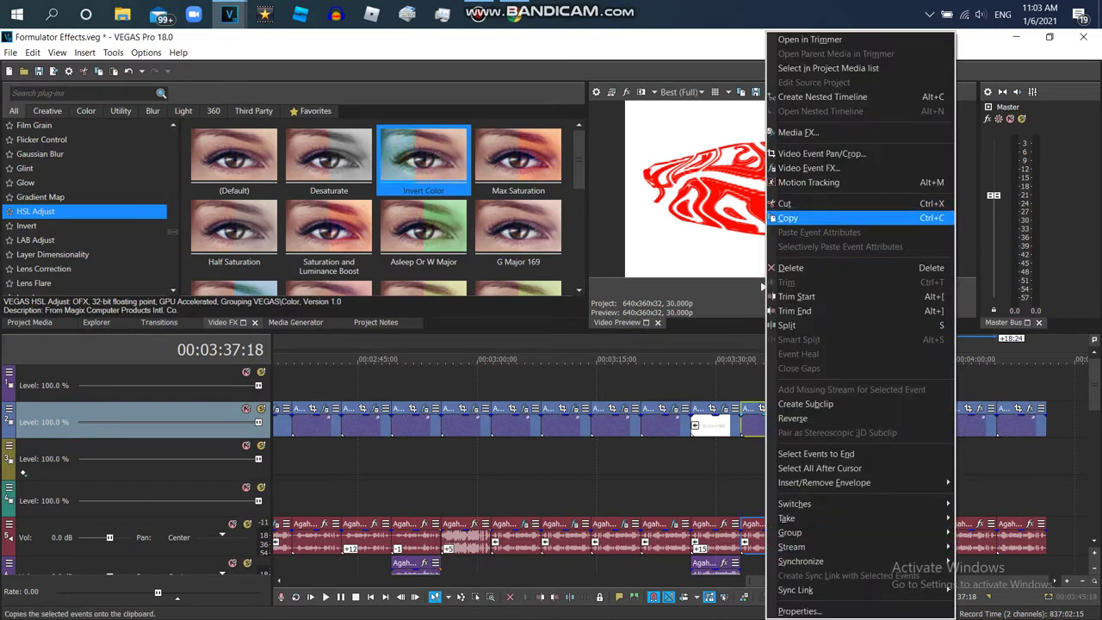
click(818, 217)
right_click(803, 423)
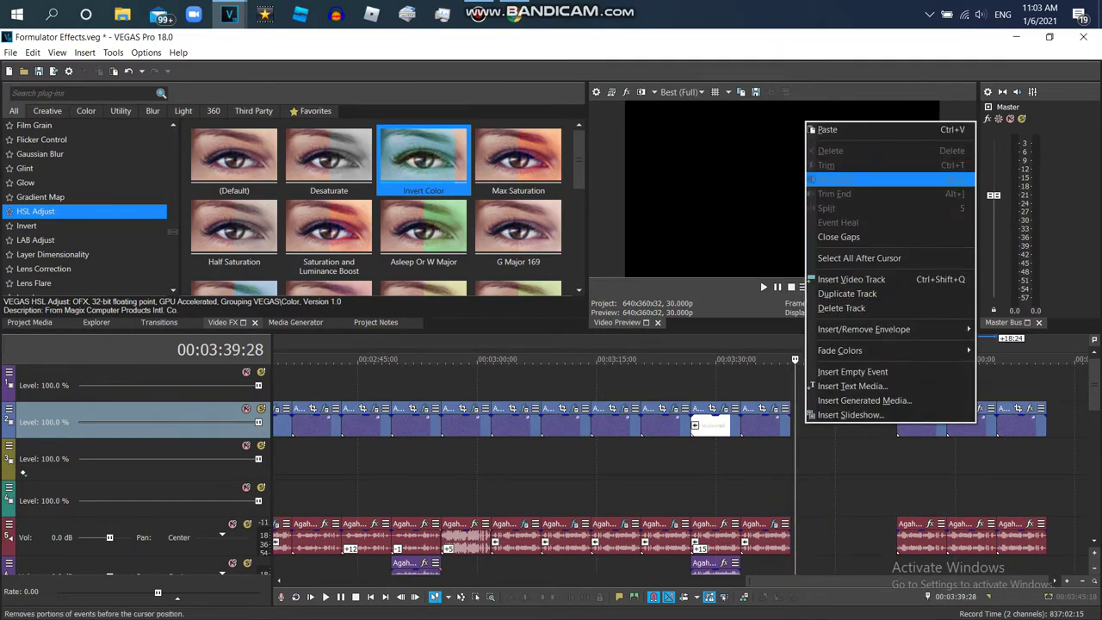
click(861, 130)
drag(818, 422, 812, 422)
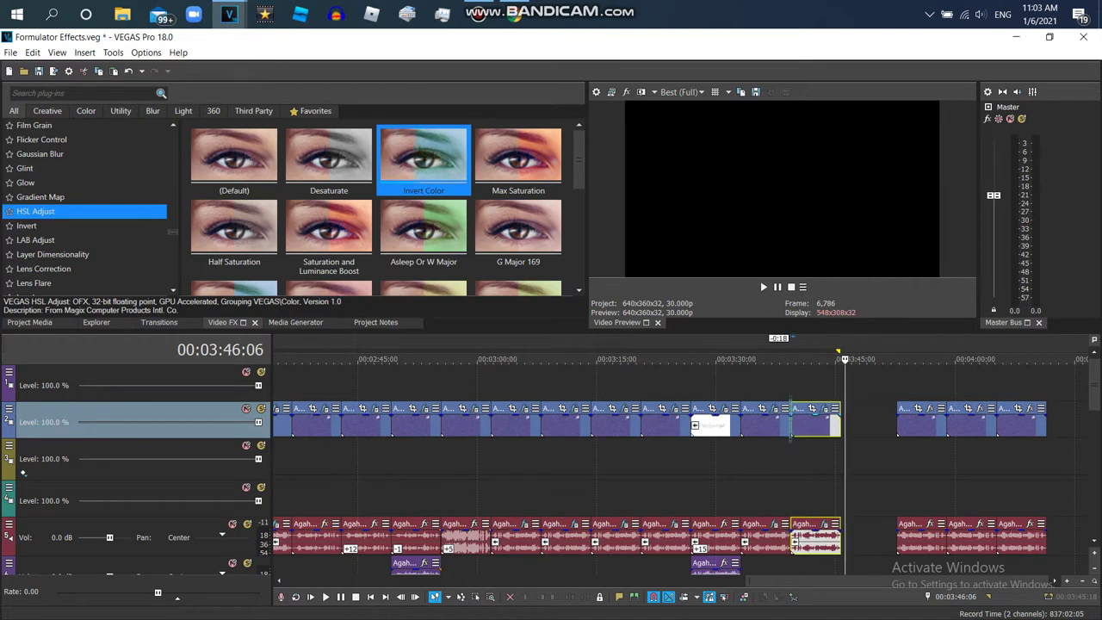
Add a Gradient Map effect with the Cartoon Network Major preset to the pasted clip's video effects
click(812, 409)
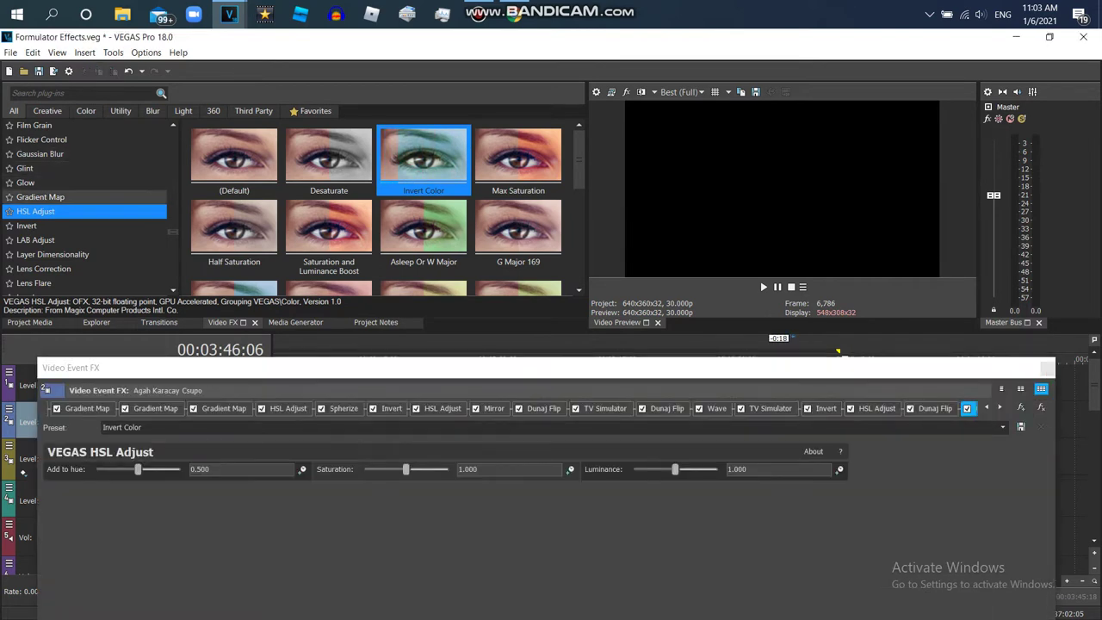
click(41, 196)
scroll(376, 207, down, 10)
scroll(377, 207, down, 5)
scroll(389, 207, up, 1)
scroll(388, 206, down, 7)
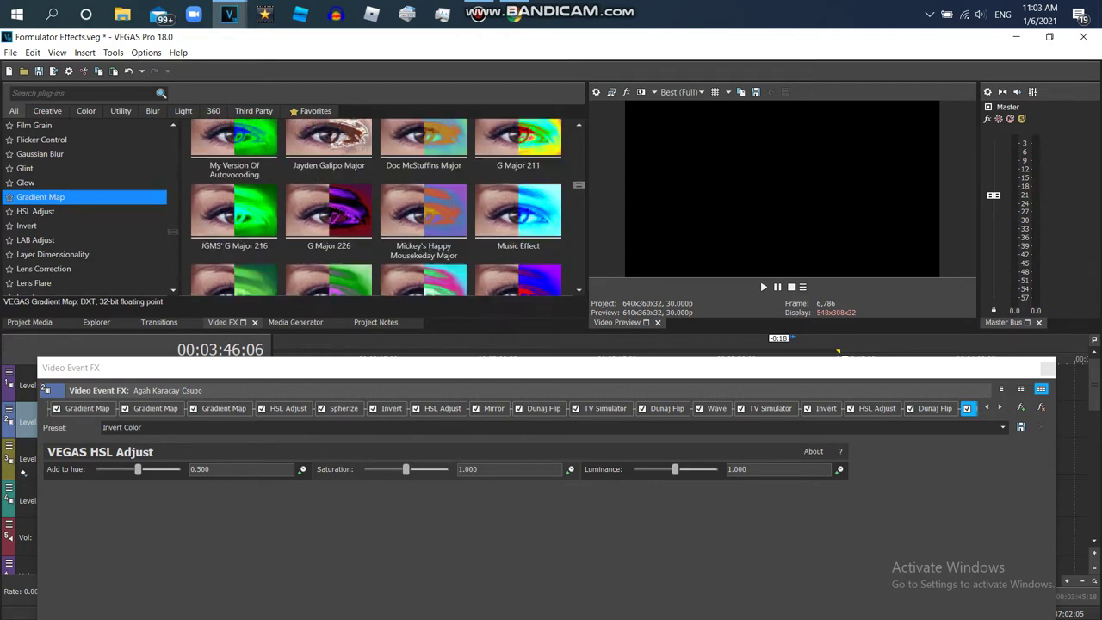
scroll(388, 207, down, 5)
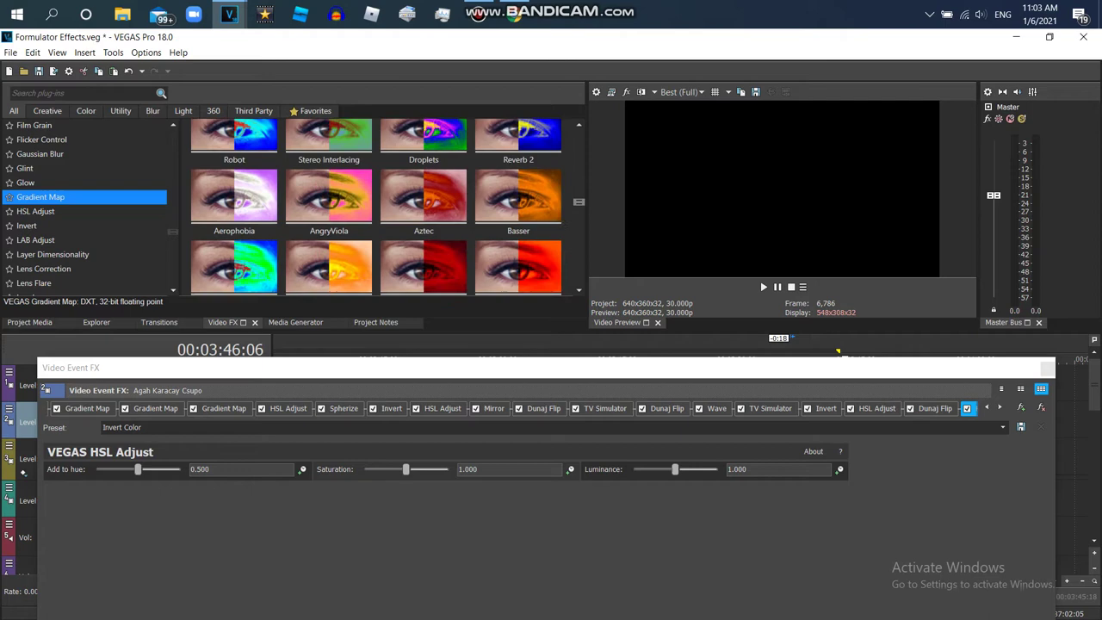
scroll(389, 207, down, 3)
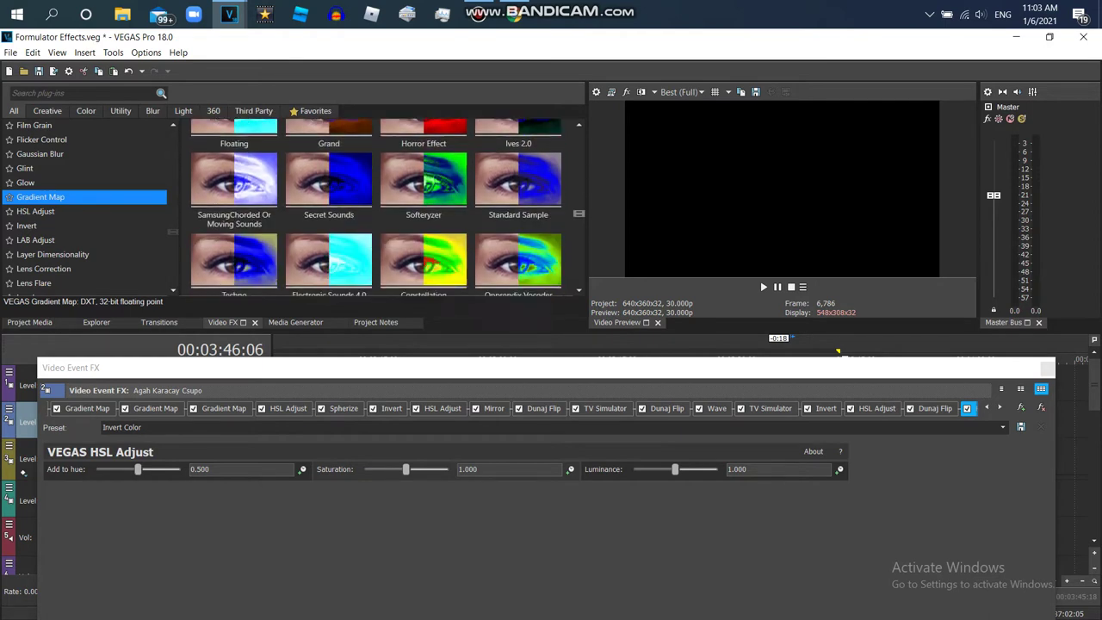
scroll(388, 206, down, 6)
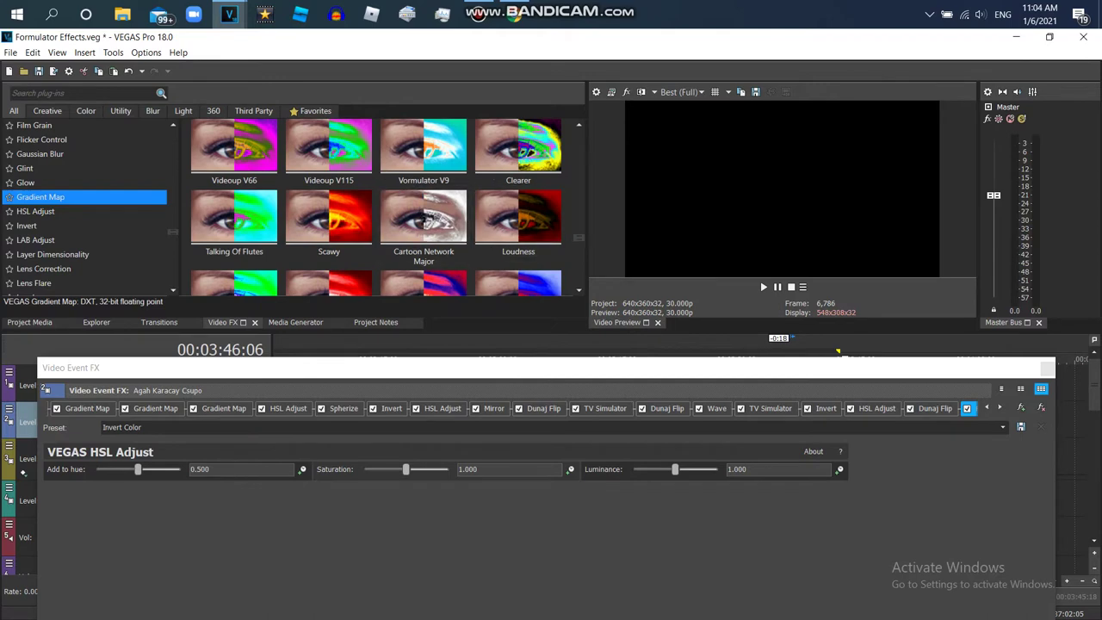
click(423, 220)
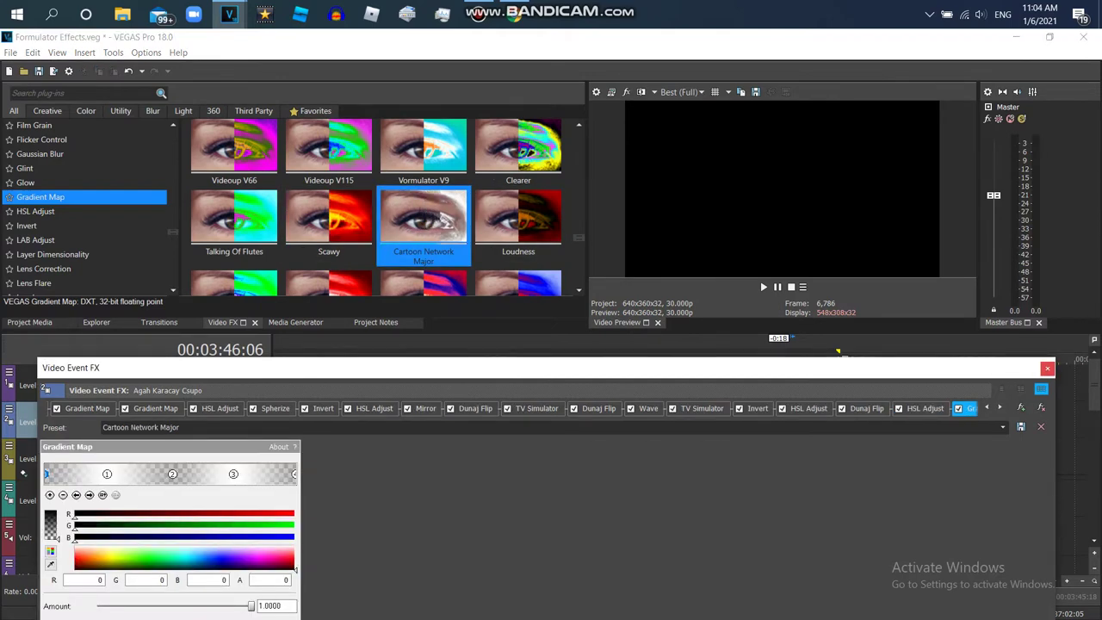
click(1047, 368)
Add another IL Vocodex (demo) to the end of the pasted clip's audio effects chain and choose a vocoder preset for it
click(824, 524)
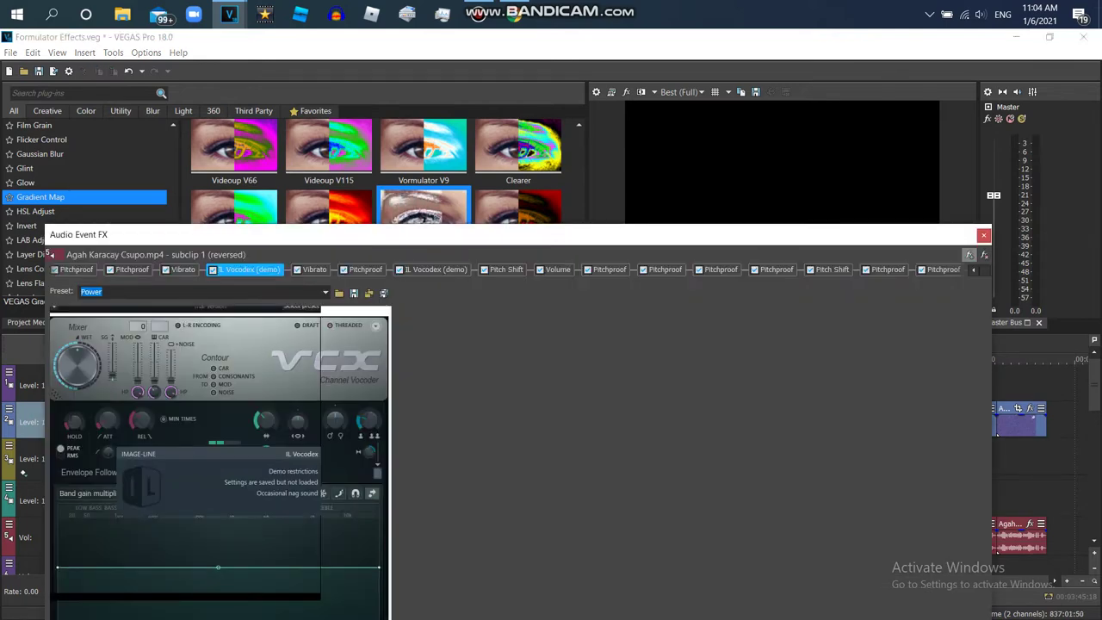
click(968, 255)
double_click(626, 333)
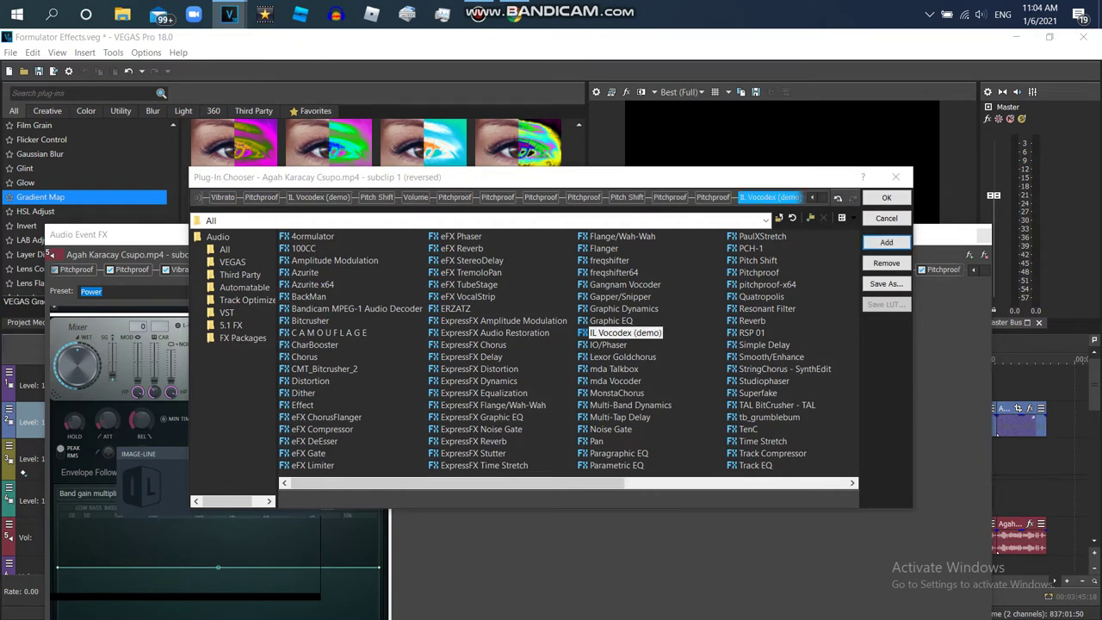
key(Return)
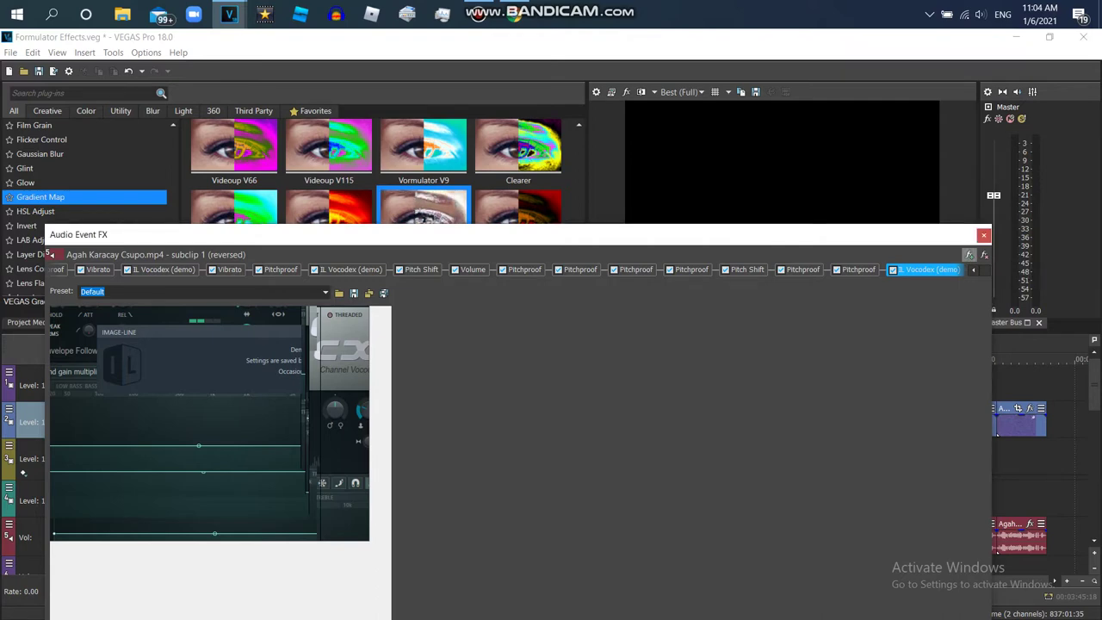
click(969, 255)
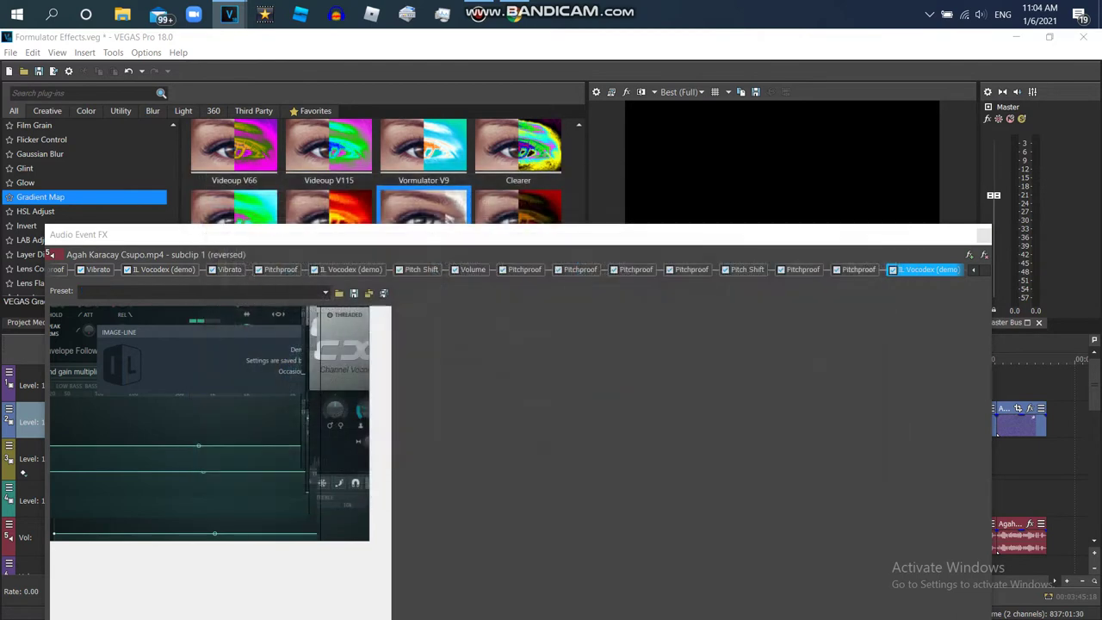
click(896, 177)
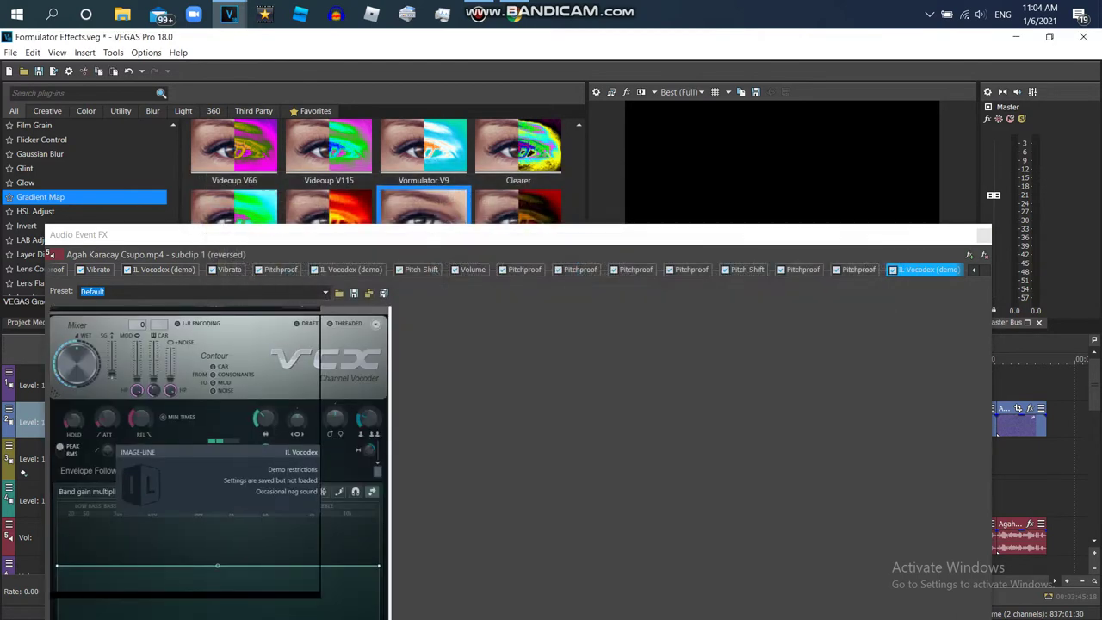
click(376, 323)
click(318, 396)
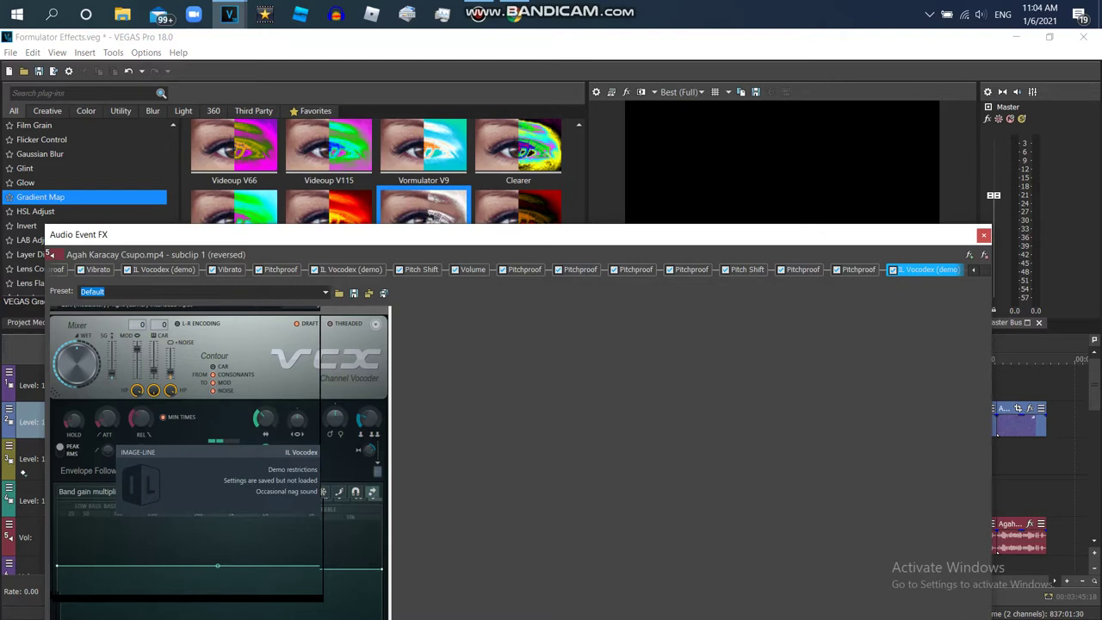
In the same audio effects chain, load the Chord preset in the second IL Vocodex and the Power preset in the first
click(747, 269)
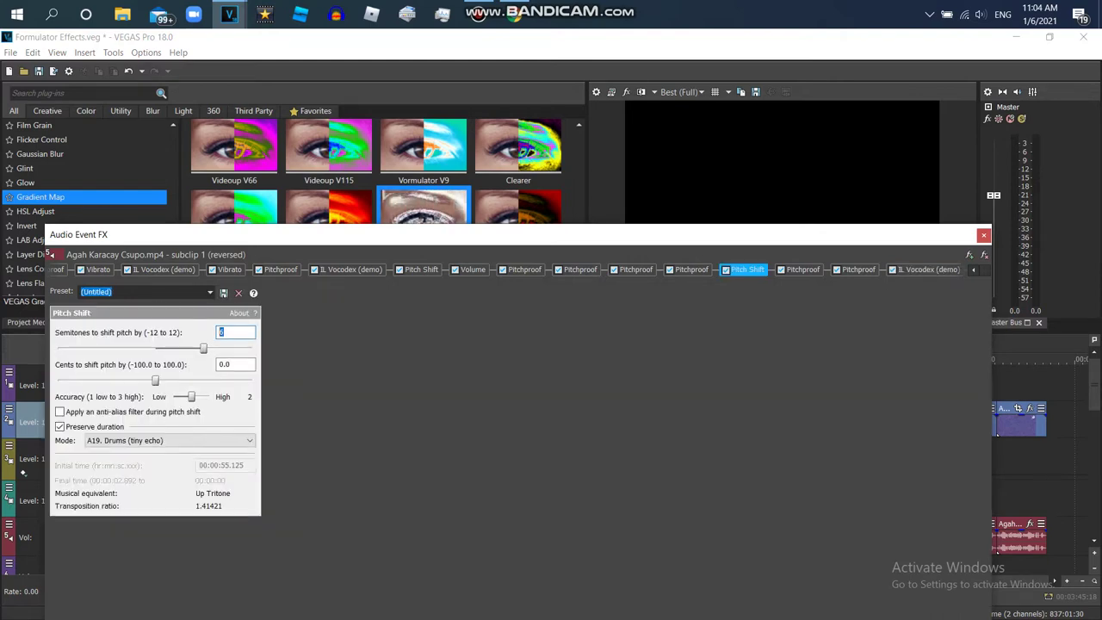
click(348, 269)
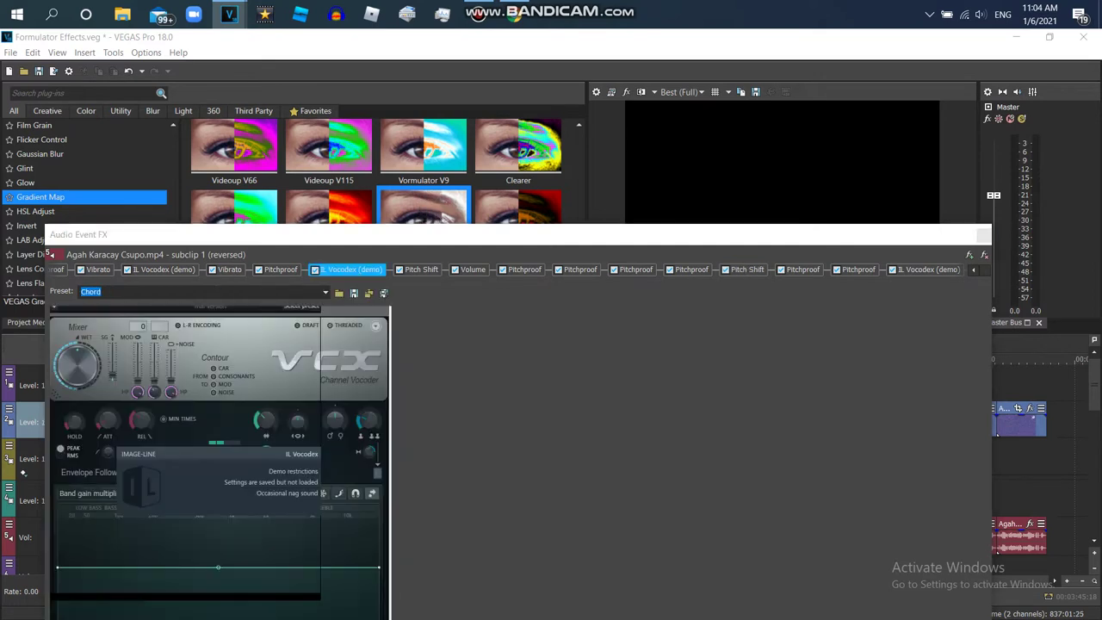
click(301, 307)
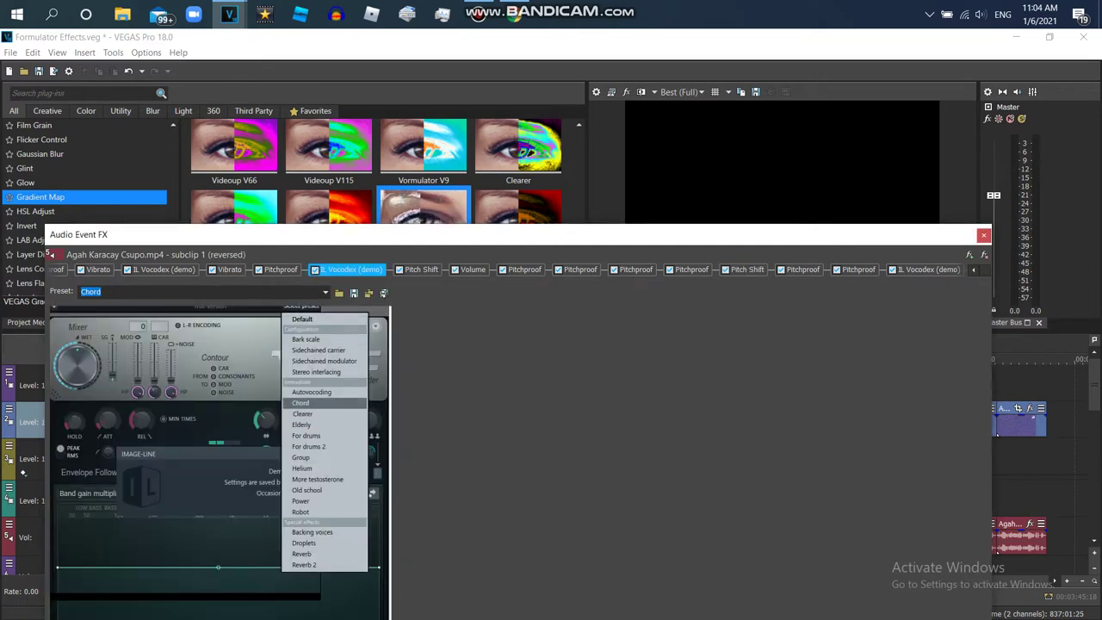
click(300, 500)
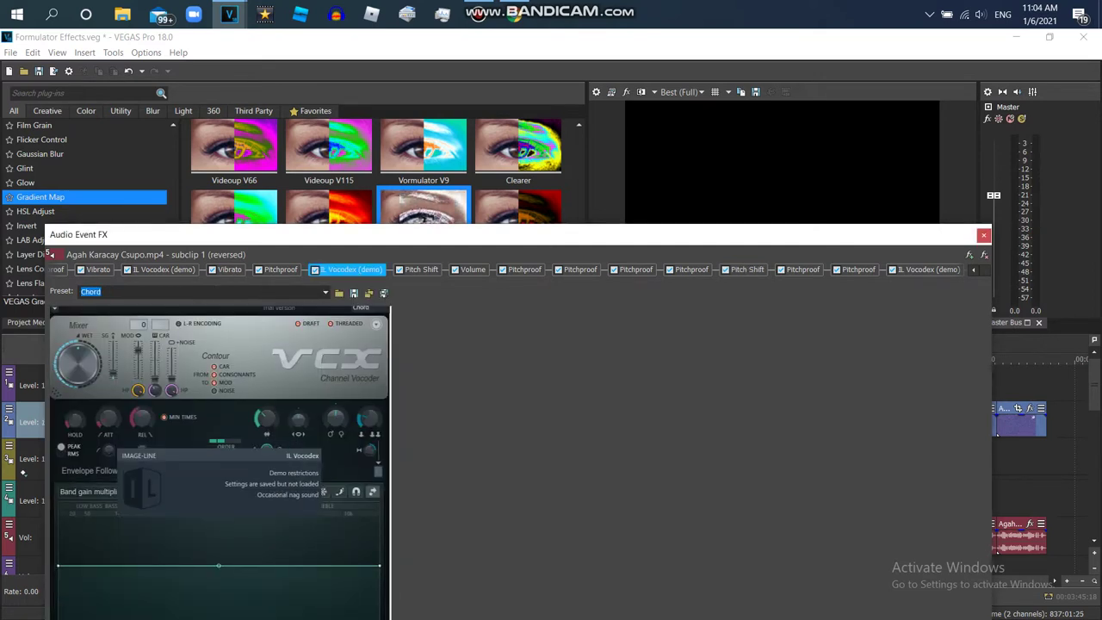
click(164, 270)
click(301, 306)
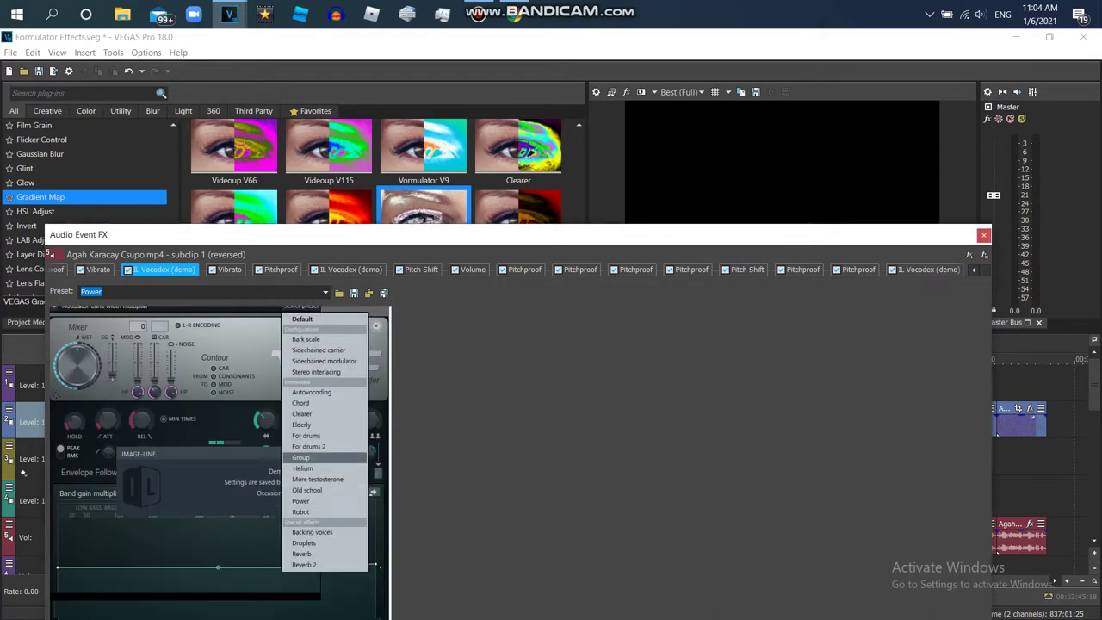
click(301, 500)
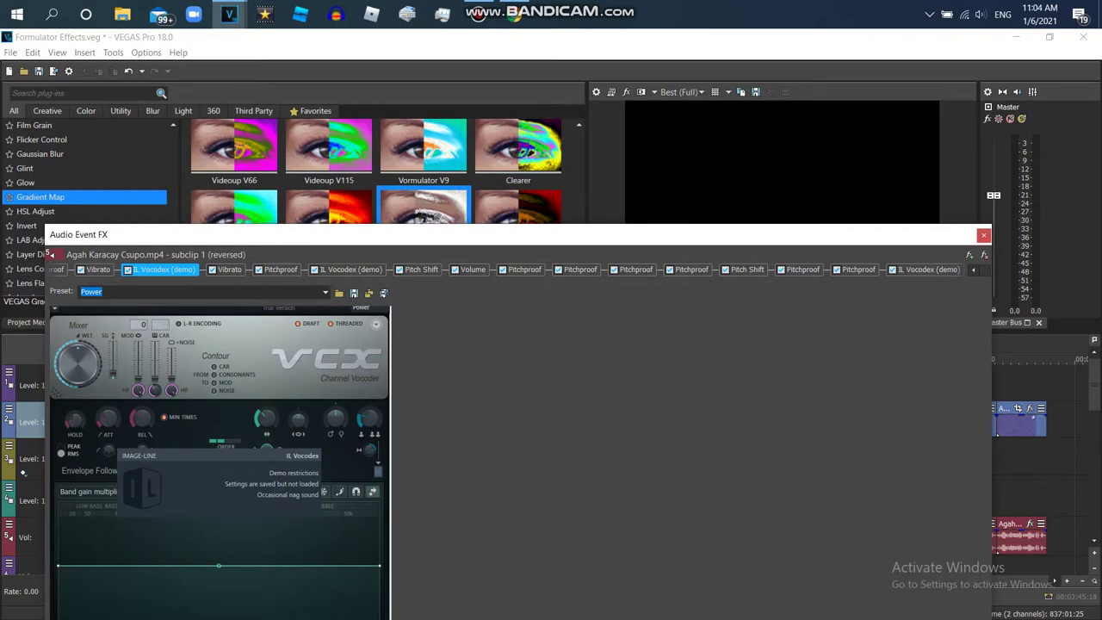
key(Escape)
Play back the pasted clip from its start to check the new video and audio effects
key(space)
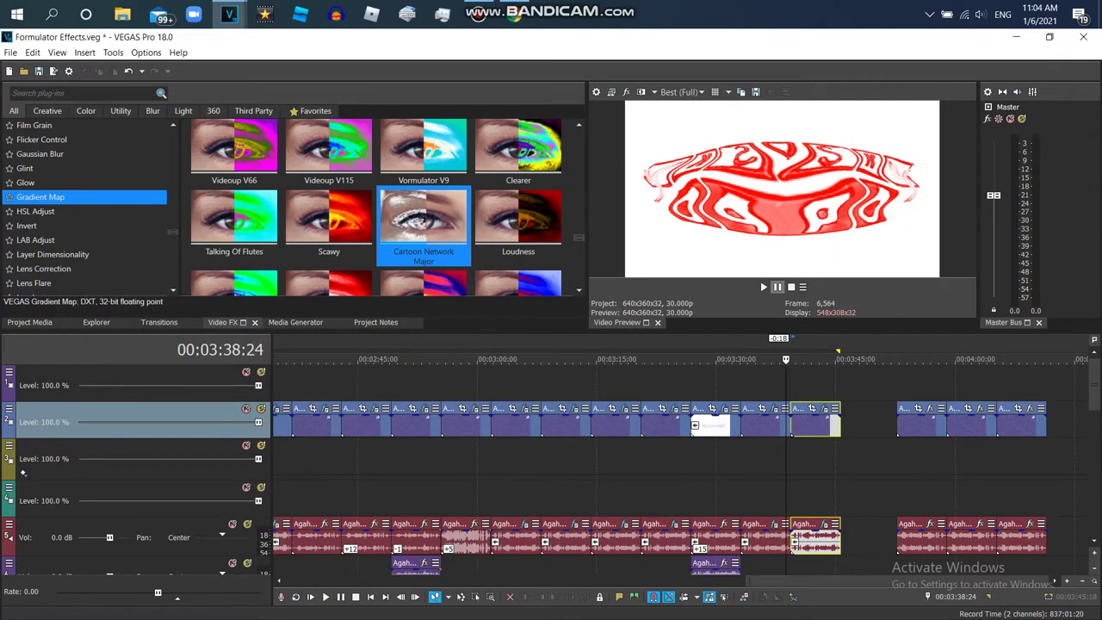
click(763, 287)
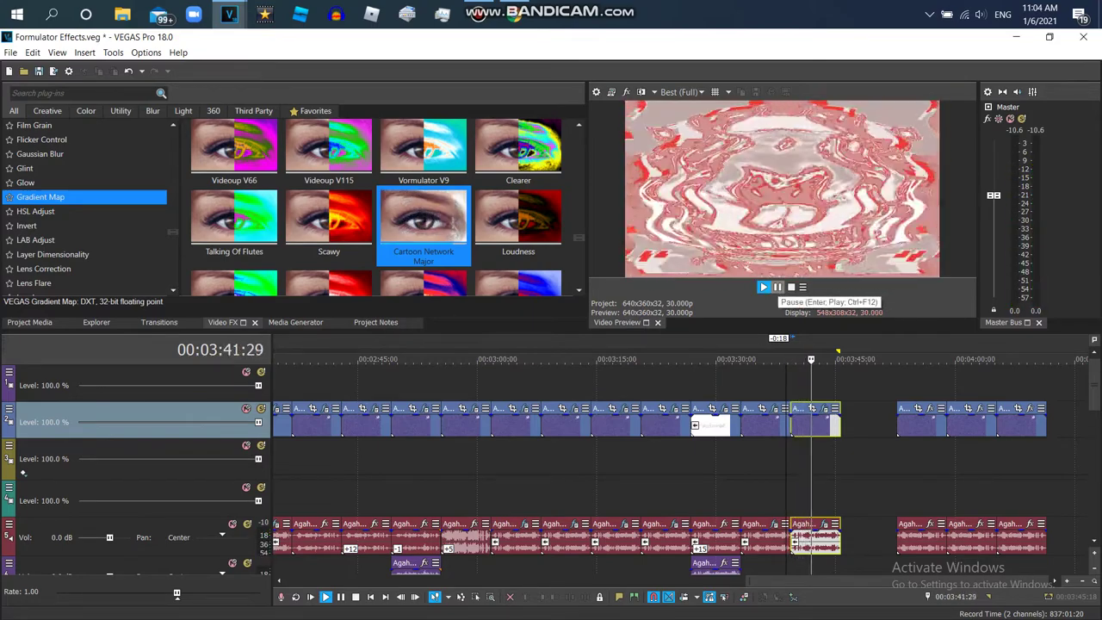
Switch to the browser, open the Formulator V37 video from the playlist, pause it, and return to the Formulator Effects project
key(alt+Tab)
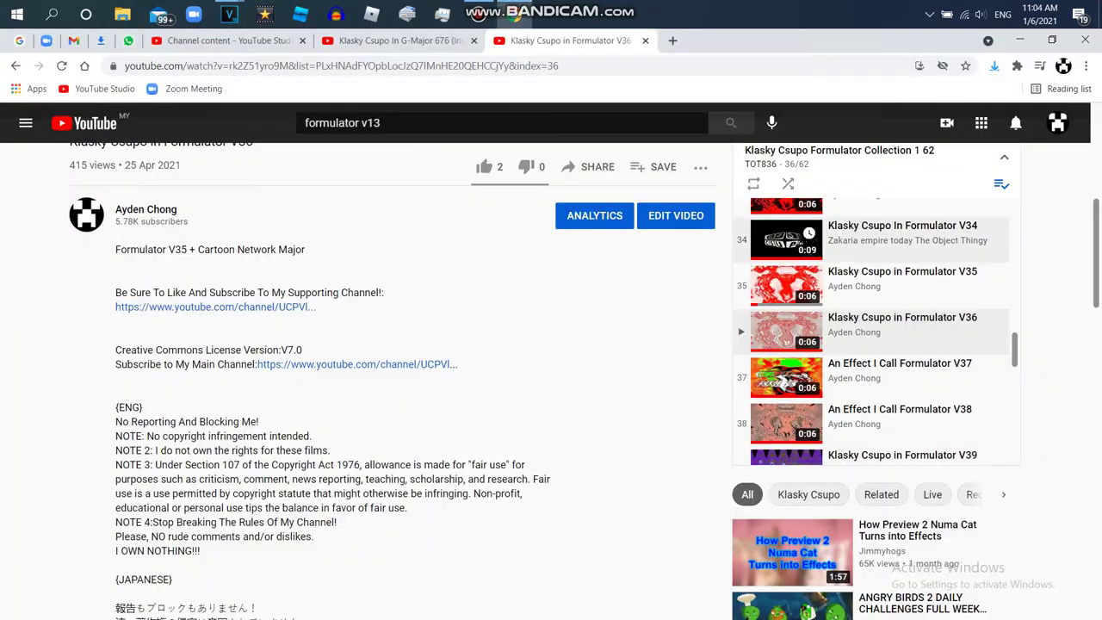
click(899, 375)
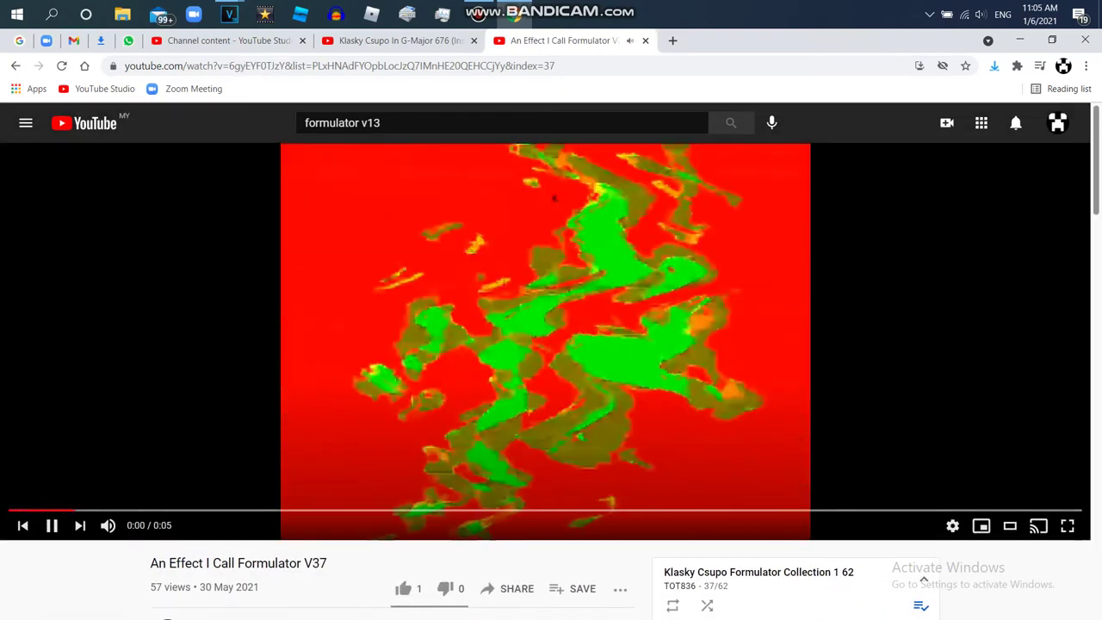
key(space)
click(403, 588)
mouse_move(228, 13)
click(151, 77)
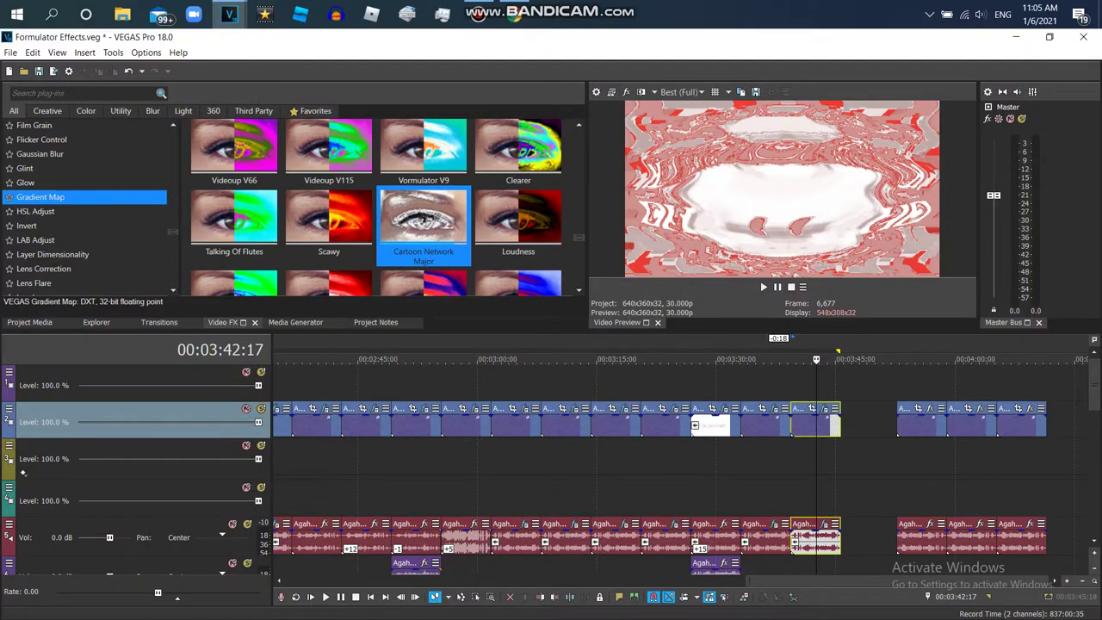
Delete the spare clips that sit beyond the end of the finished sequence
right_click(925, 422)
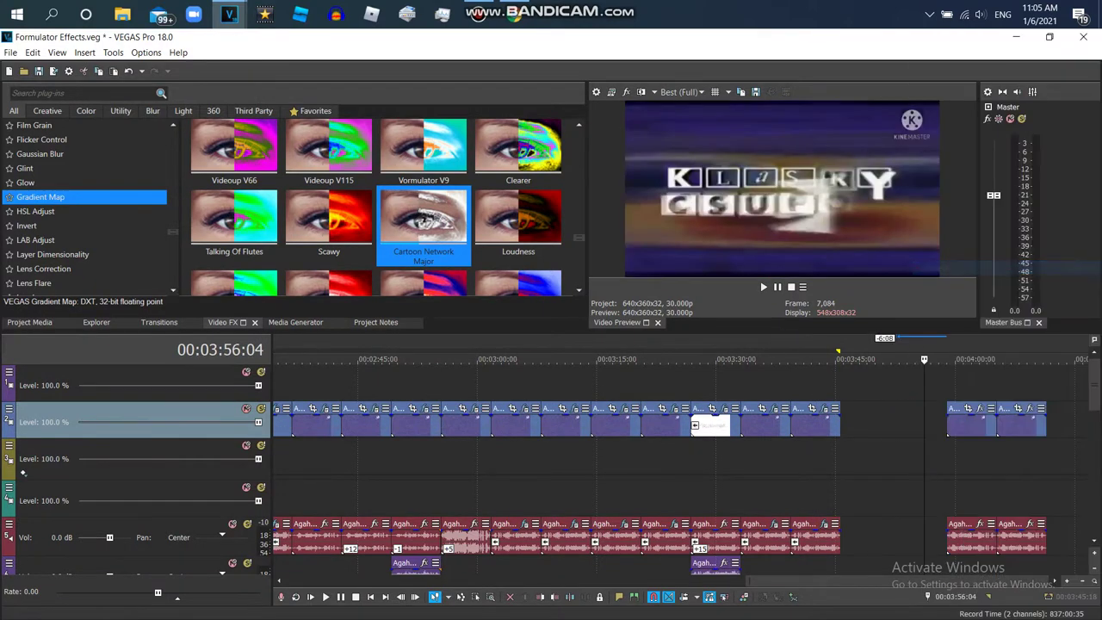
click(937, 268)
Import the Csupo in Autovocoding WMV video from the local video folder onto the timeline
key(ctrl+o)
click(62, 159)
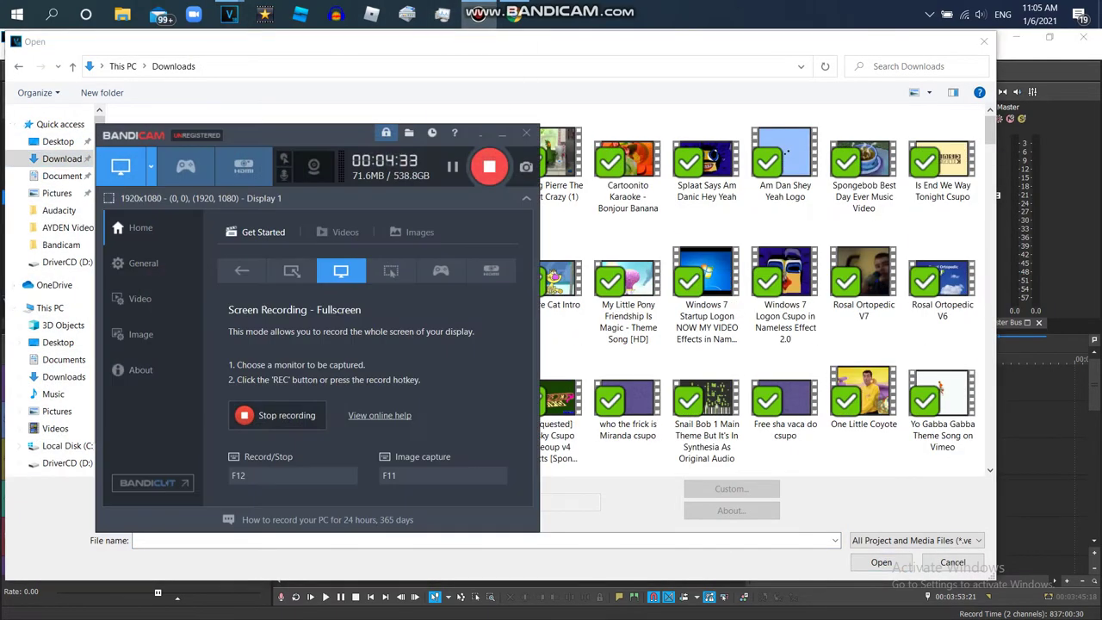
click(64, 227)
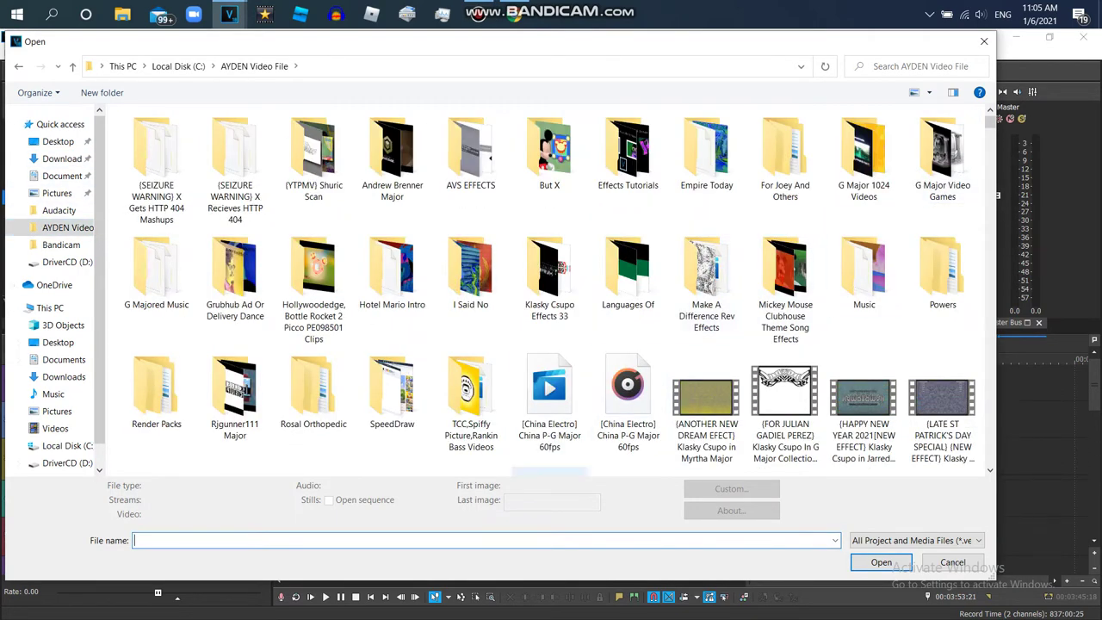
text(aga)
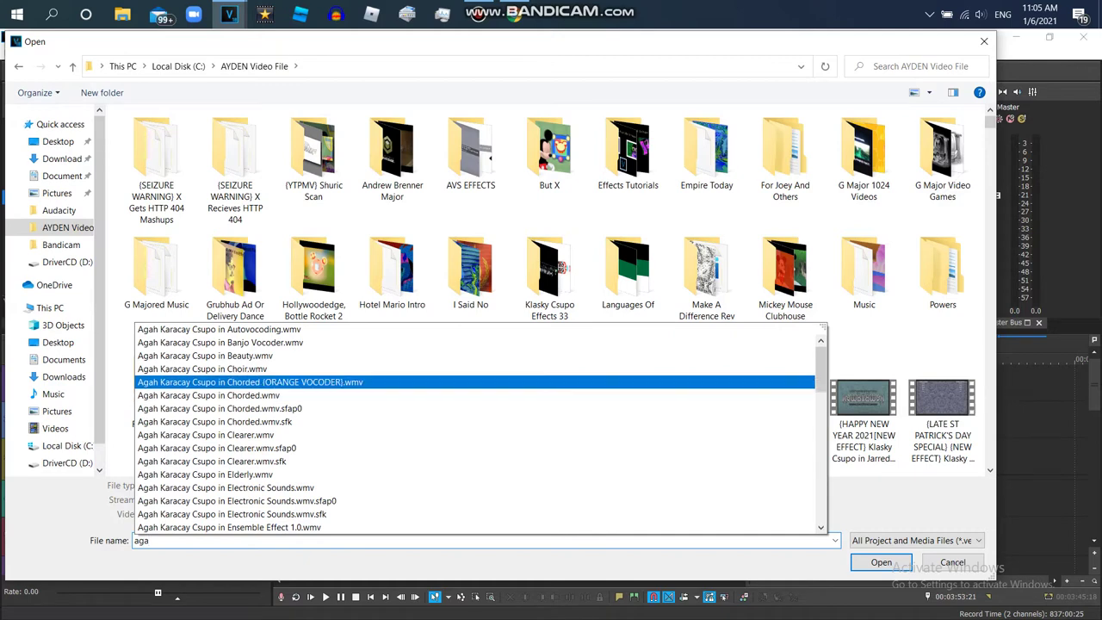
scroll(345, 428, down, 3)
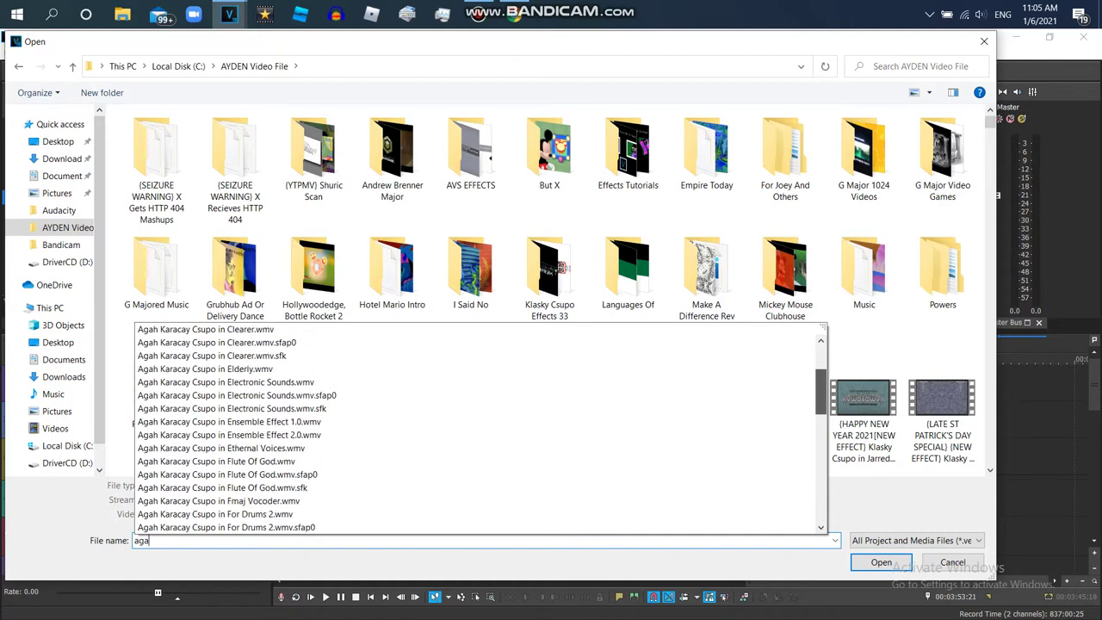
scroll(478, 428, up, 3)
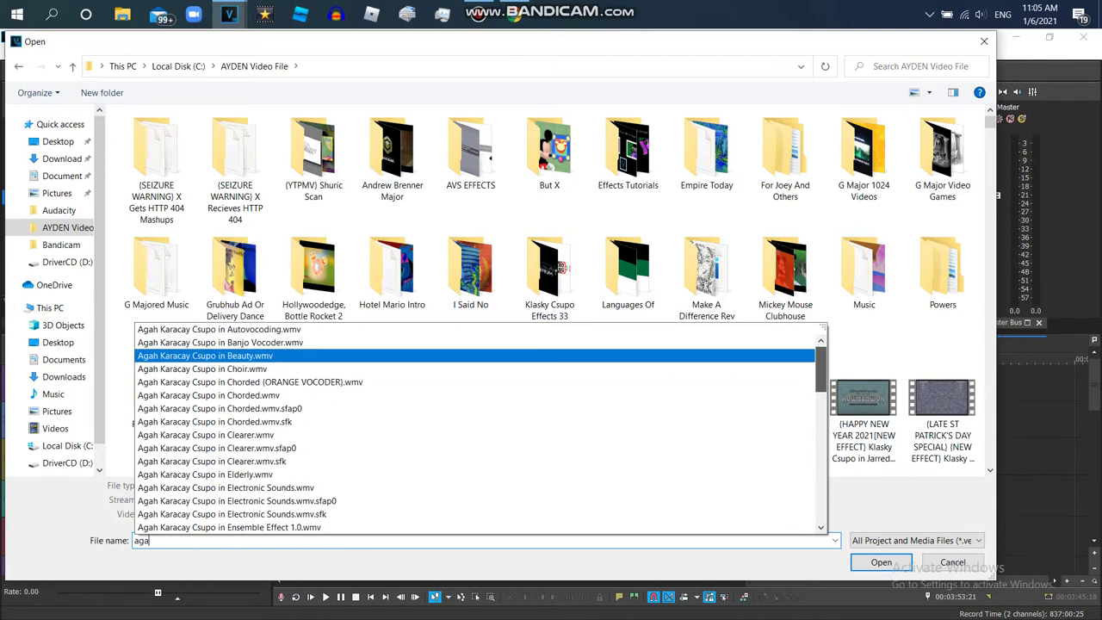
click(250, 382)
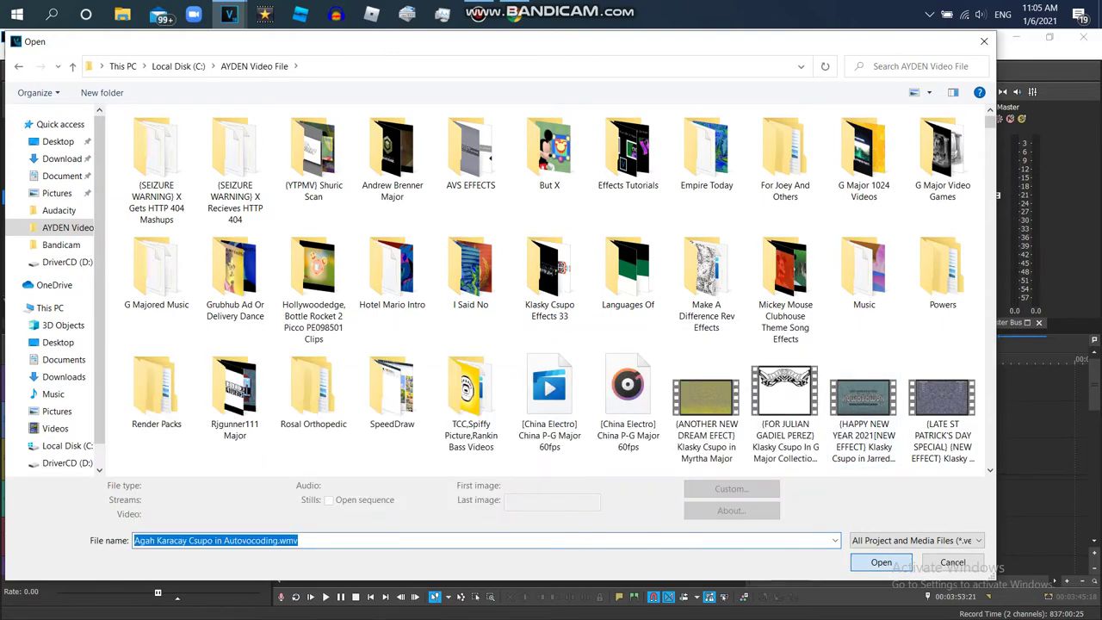
click(881, 562)
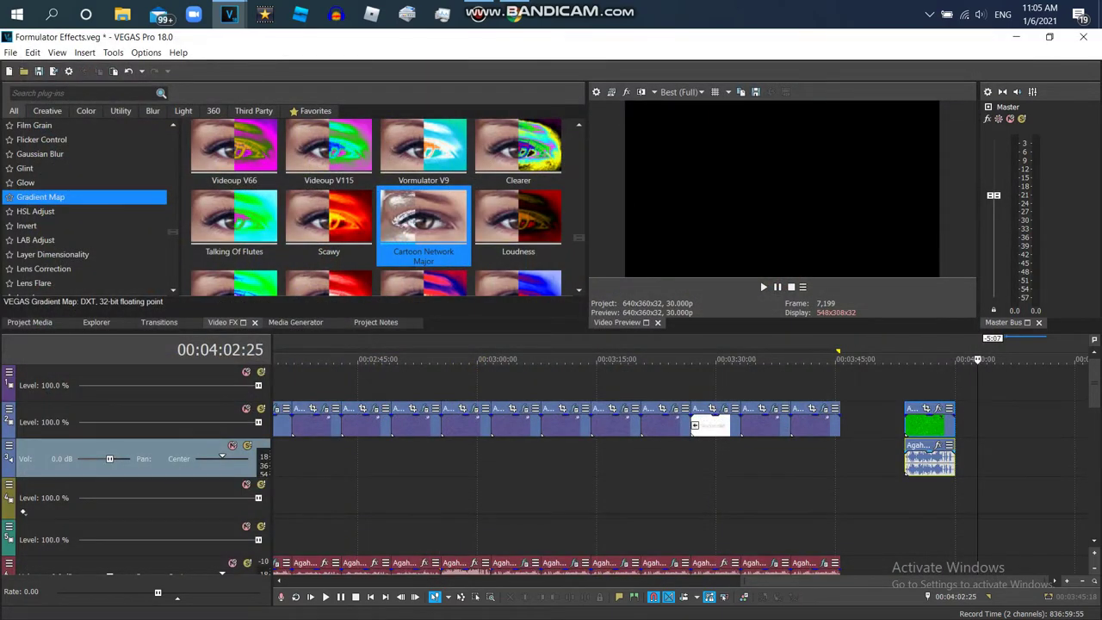
Place the imported clip flush after the last clip on the video track, with its audio moved onto audio track 6
drag(930, 422, 895, 422)
click(908, 359)
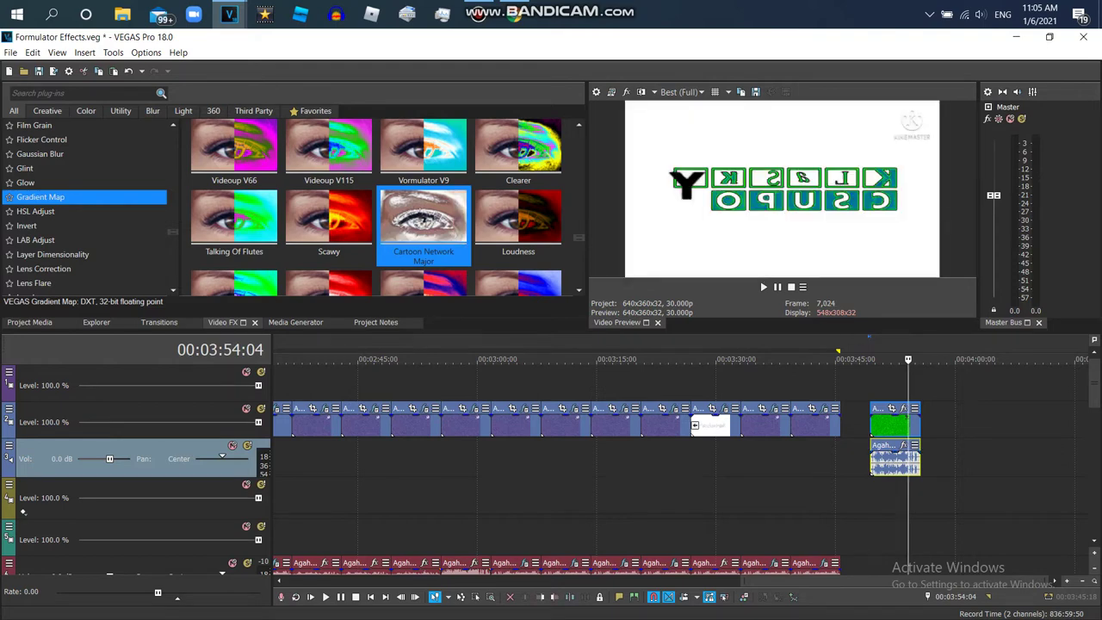
click(951, 359)
scroll(551, 465, down, 2)
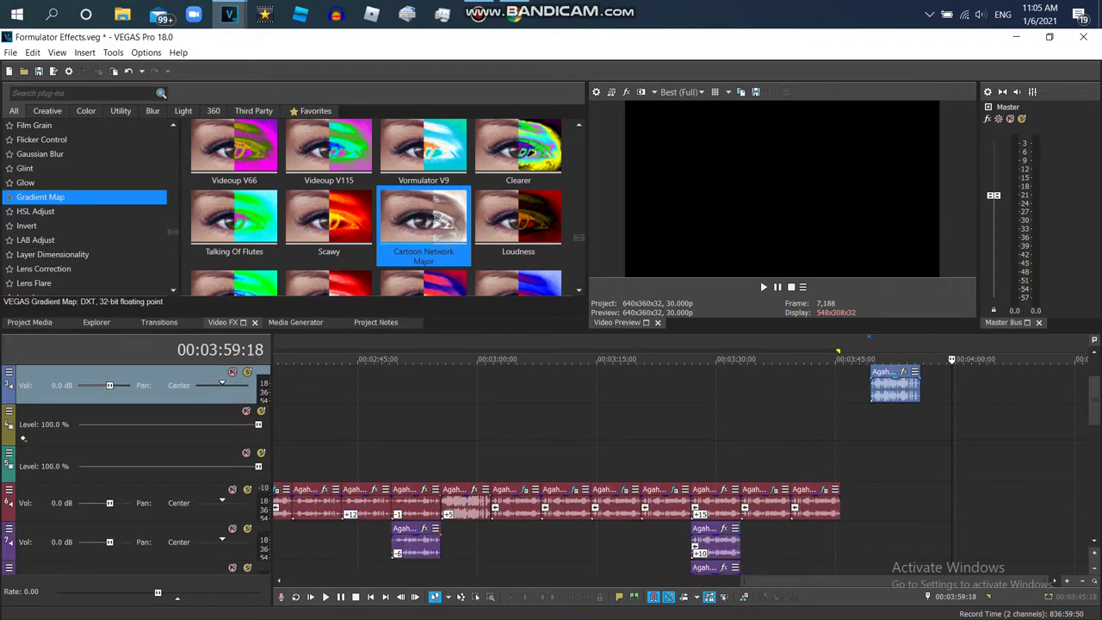
click(897, 387)
drag(898, 388, 867, 502)
scroll(866, 502, down, 4)
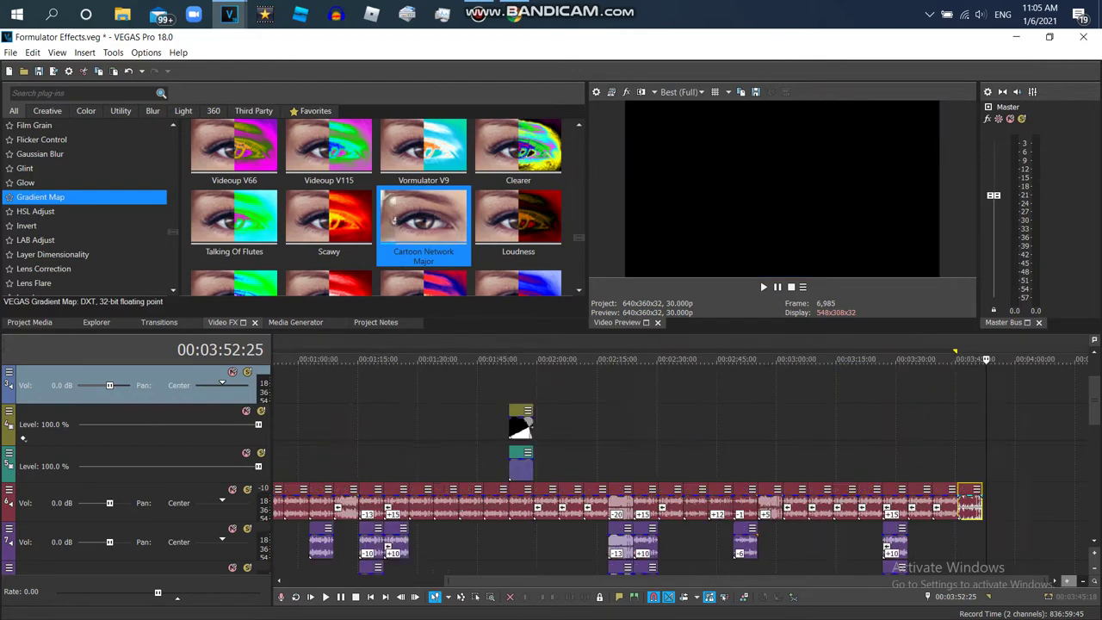
scroll(637, 469, up, 2)
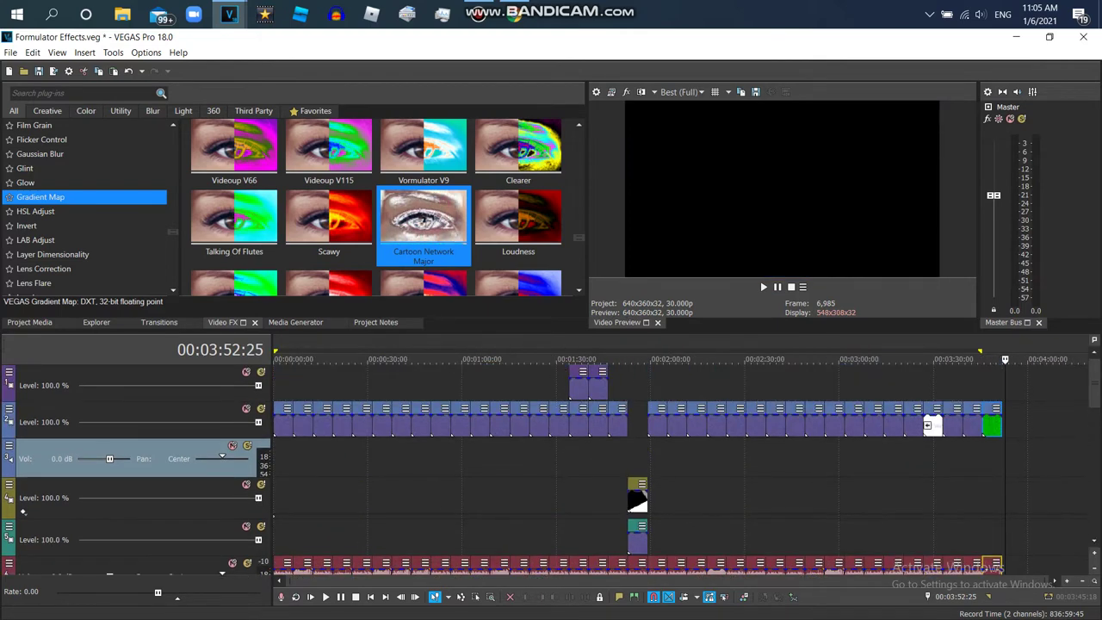
Delete the empty audio track 3 between the clip tracks
right_click(945, 458)
click(973, 354)
scroll(1062, 482, up, 2)
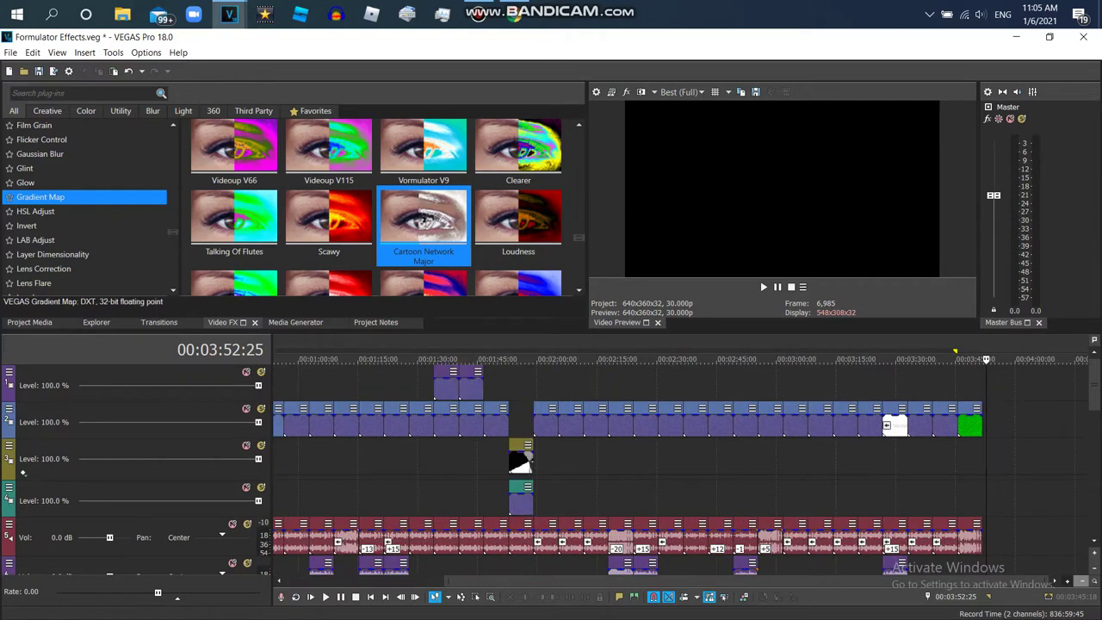
Apply the G Major filter package of HSL Adjust, Brightness and Contrast, and TV Simulator to the autovocoding clip's video
scroll(444, 552, up, 3)
drag(423, 219, 517, 421)
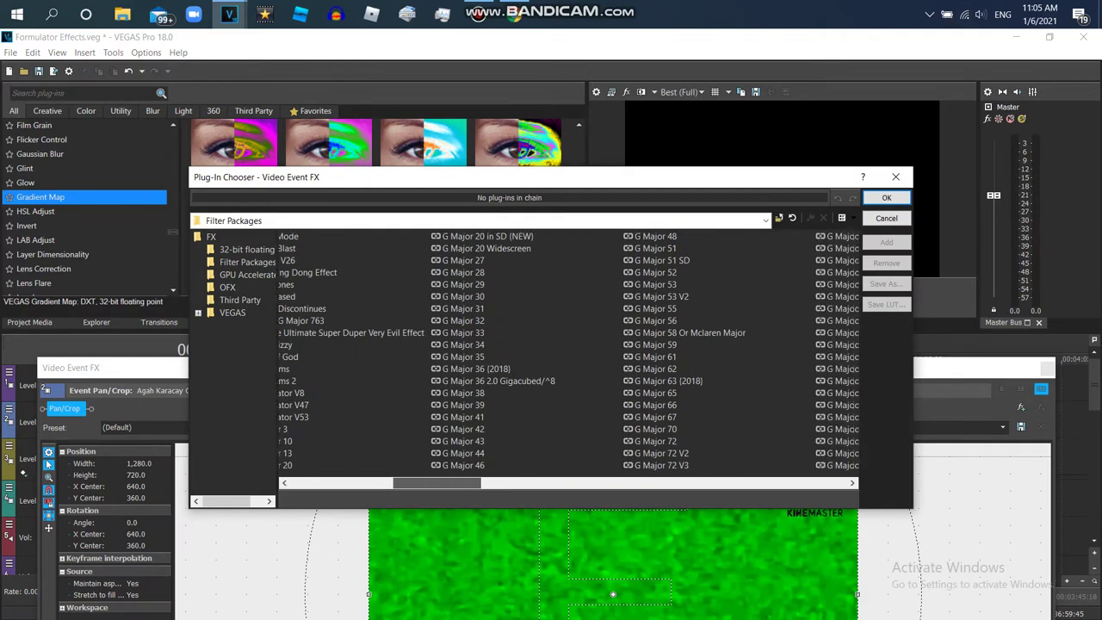
key(Return)
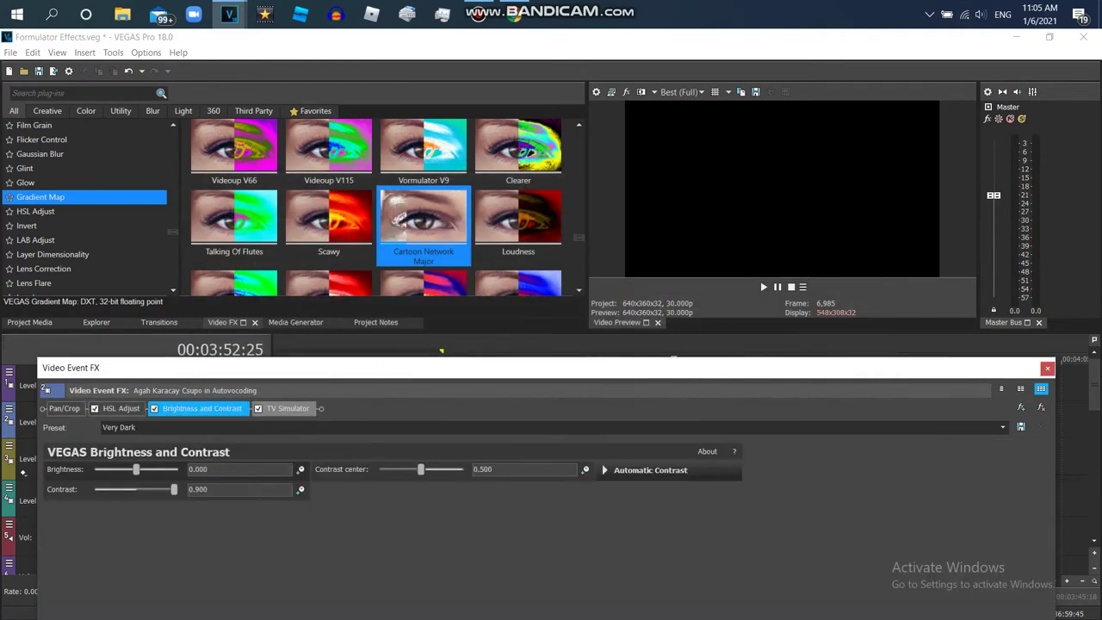
click(1047, 368)
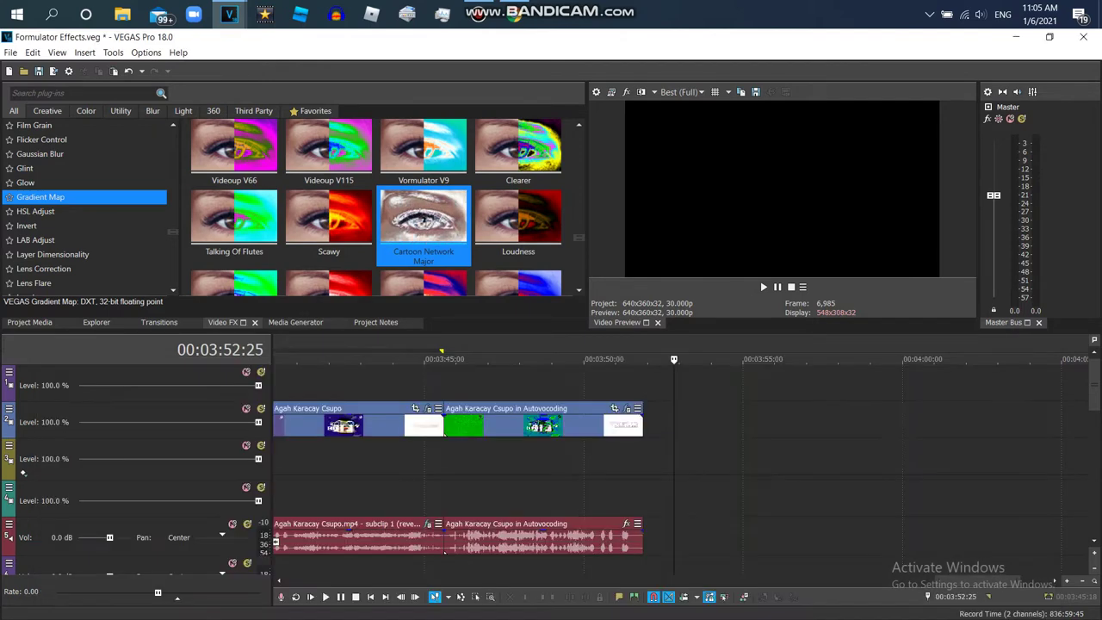
Set the autovocoding clip's audio to the élastique Pro time stretch method with a pitch change of -14
click(486, 359)
click(525, 539)
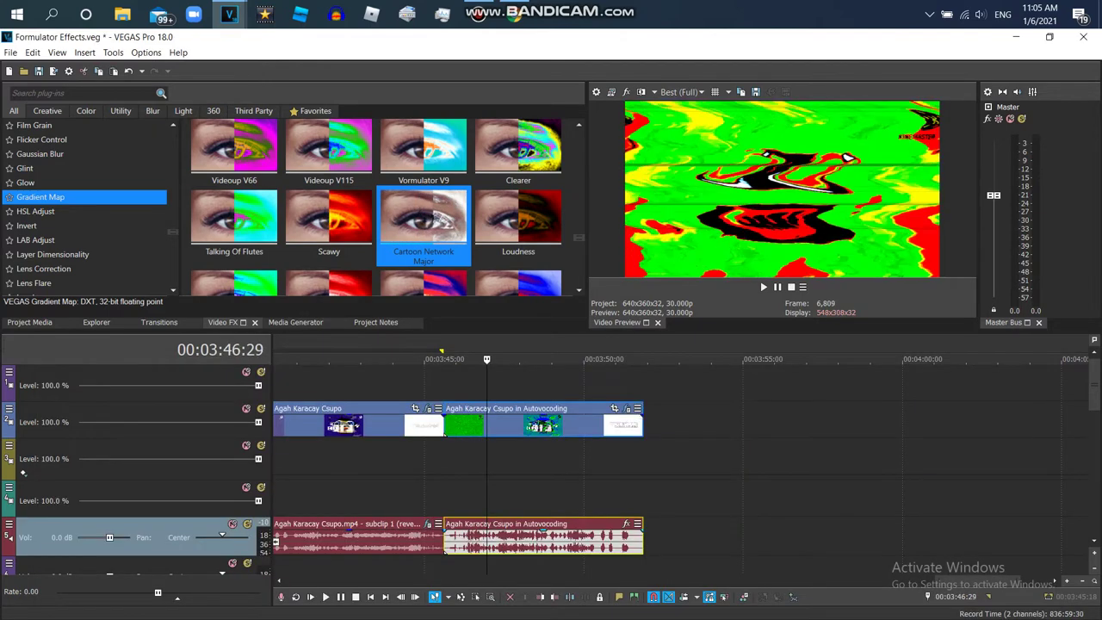
right_click(525, 539)
click(607, 611)
click(591, 268)
click(551, 296)
click(591, 269)
click(551, 292)
click(591, 288)
click(551, 312)
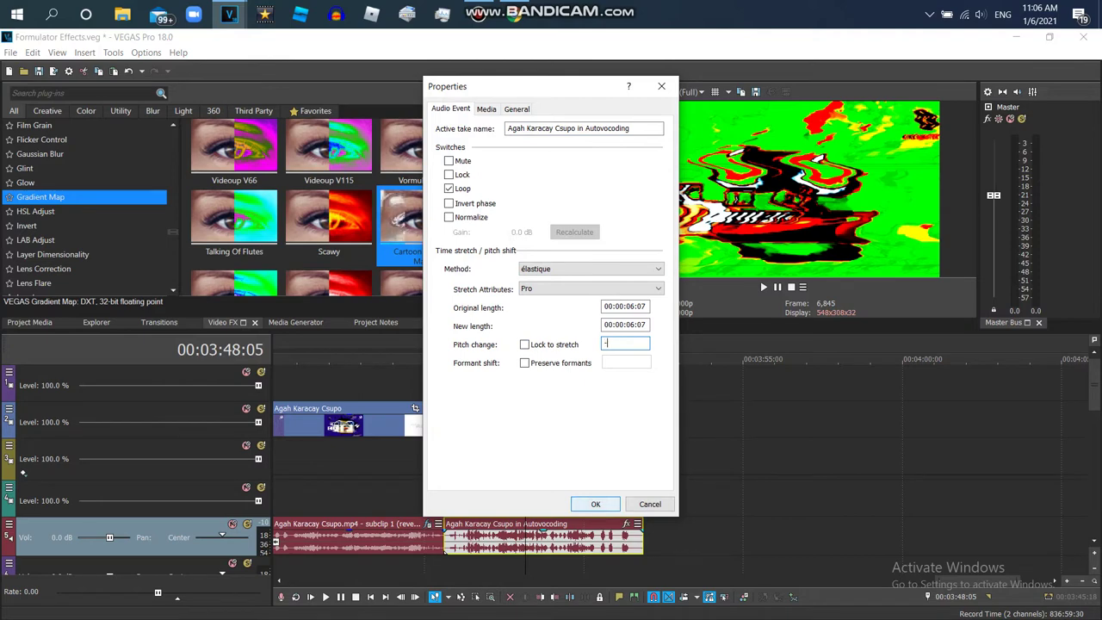
click(595, 504)
Duplicate the autovocoding clip's audio onto track 6, aligned beneath the original, and delete the extra video track pasted with it
right_click(551, 539)
click(569, 247)
right_click(480, 564)
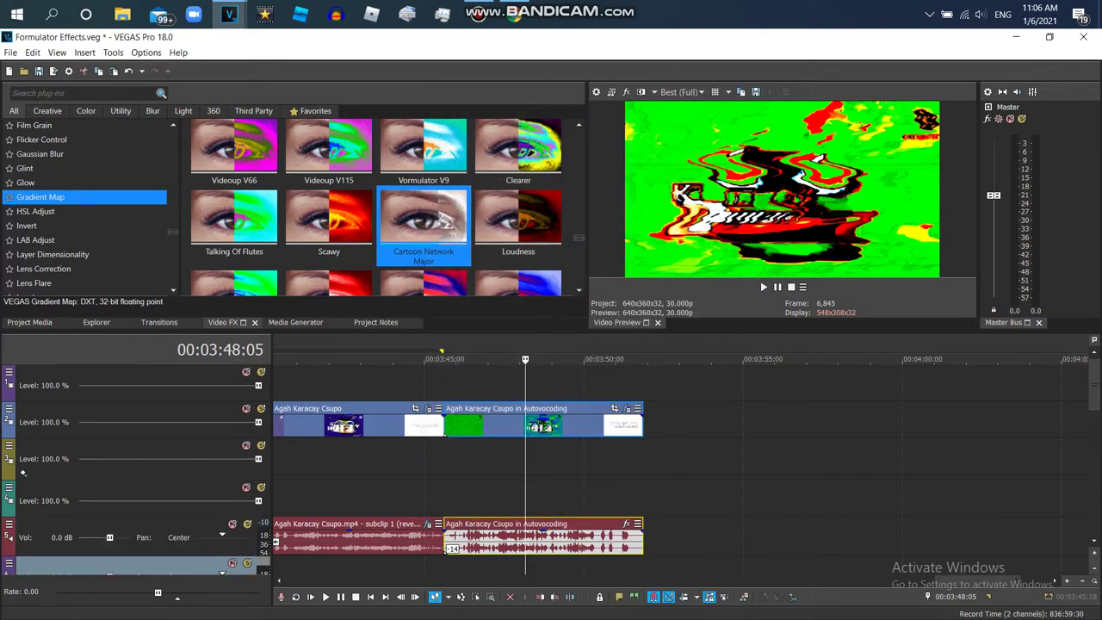
click(501, 286)
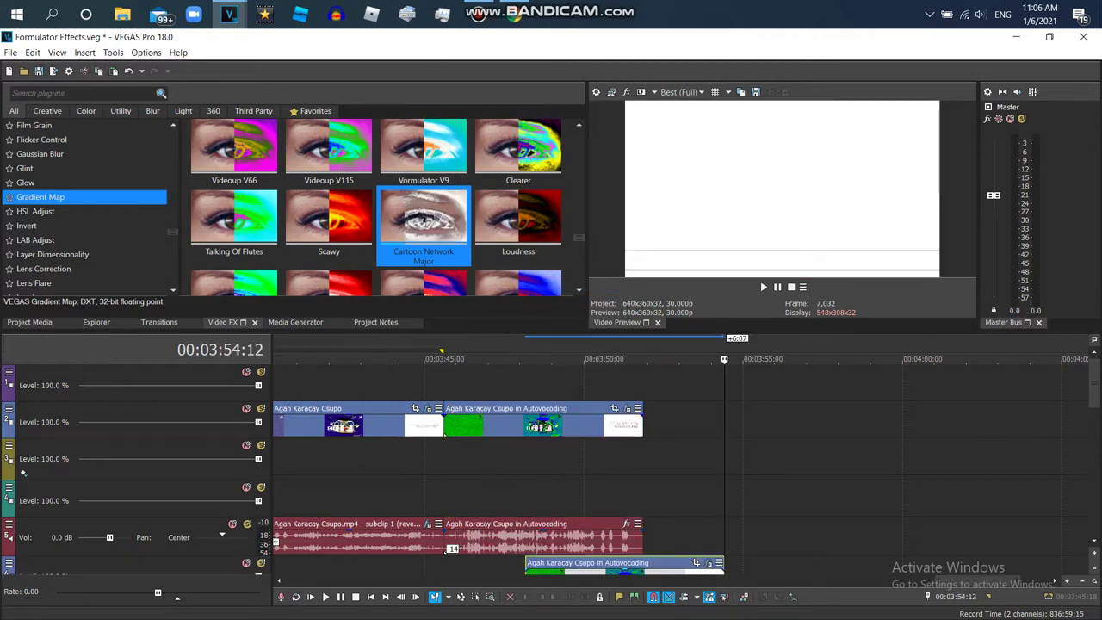
drag(551, 565, 505, 565)
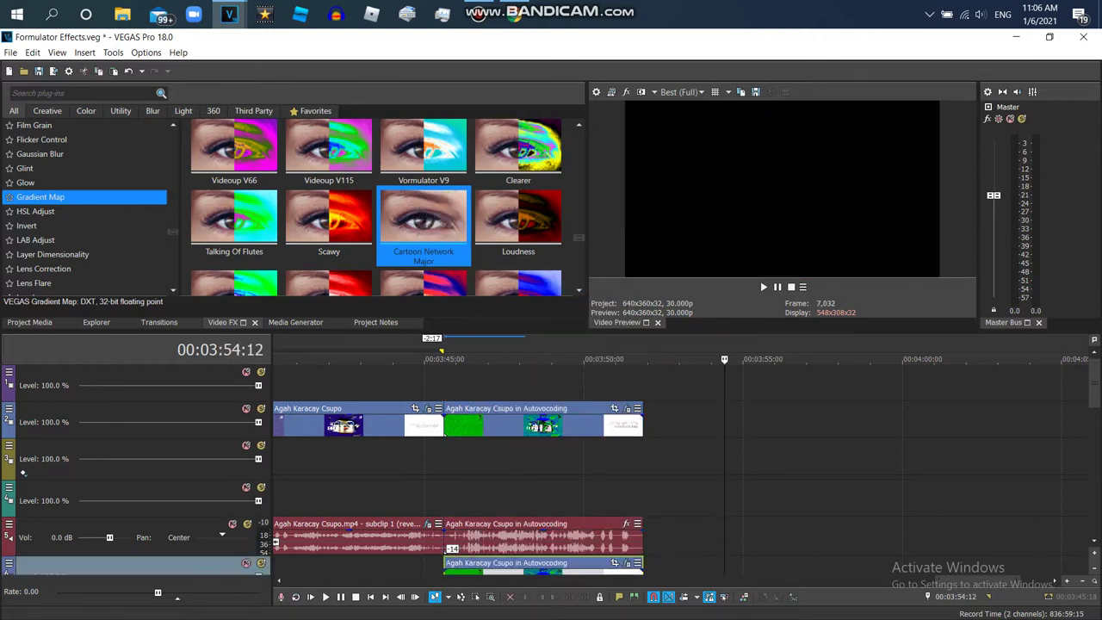
right_click(421, 564)
click(482, 445)
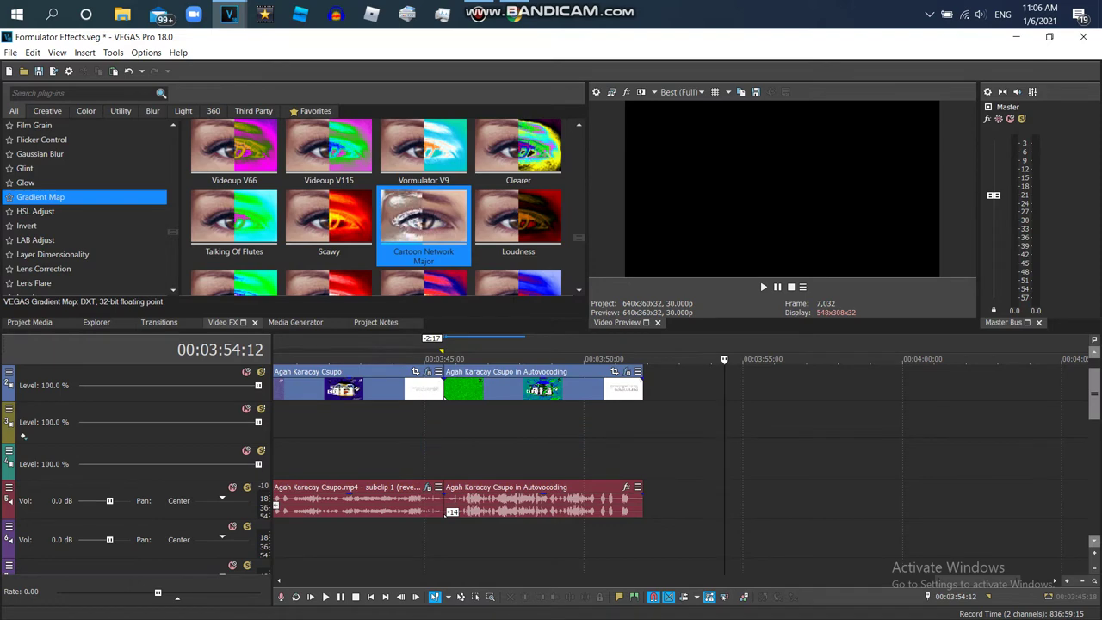
scroll(456, 465, down, 2)
drag(517, 538, 488, 461)
Set the pitch change of the duplicated audio on track 6 to -4
right_click(487, 460)
click(522, 611)
drag(647, 343, 612, 344)
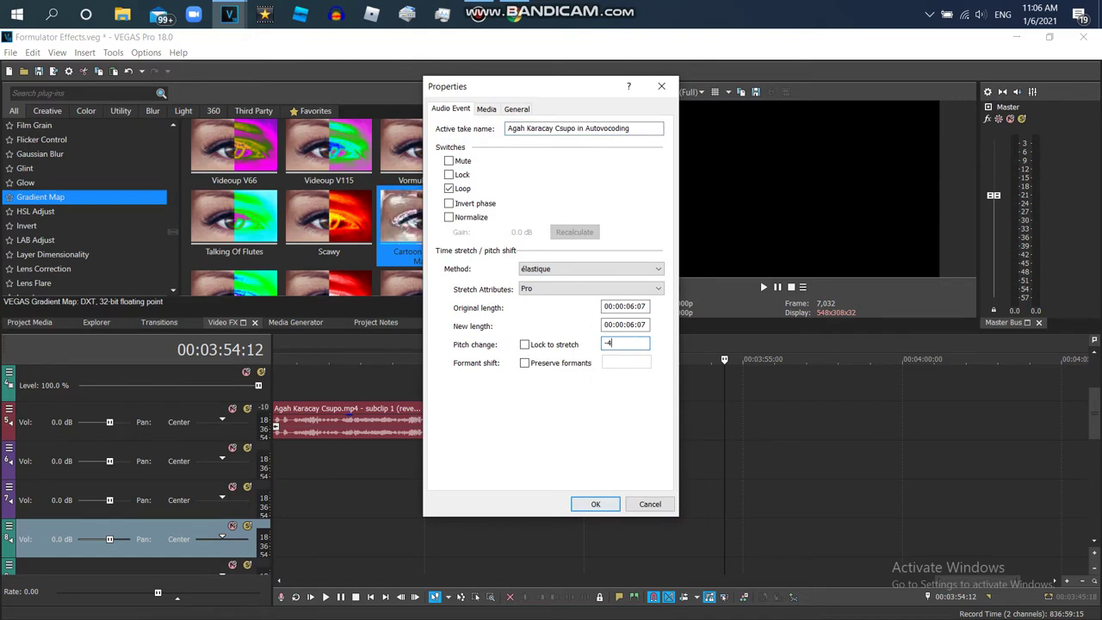
click(595, 504)
Add another copy of the autovocoding audio on track 7, aligned with the other layers, and delete its pasted video track
right_click(611, 508)
click(682, 228)
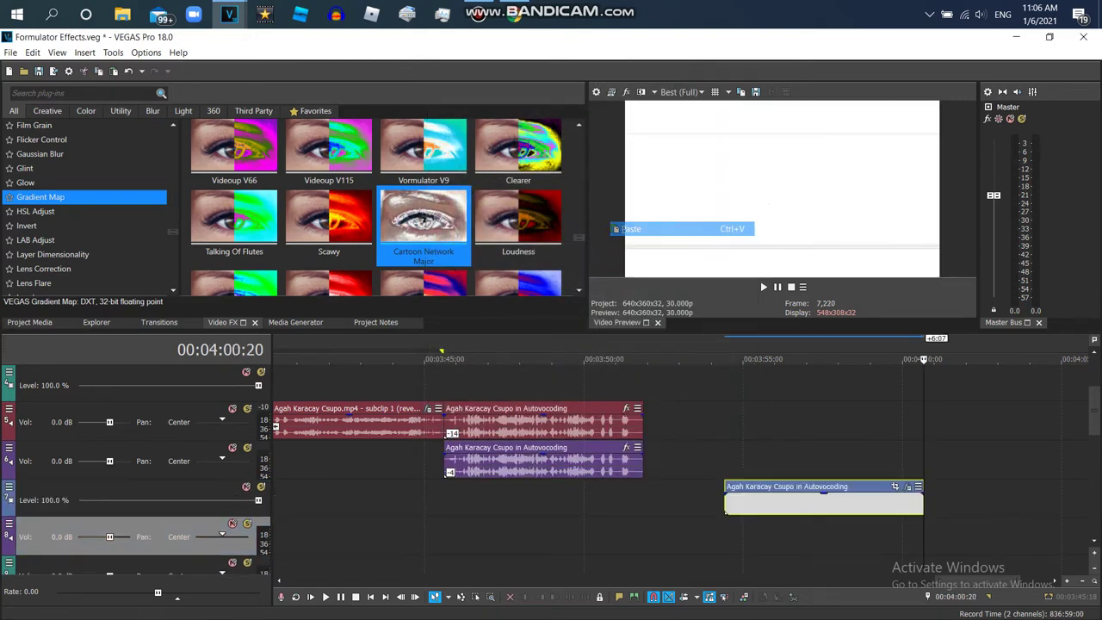
drag(731, 503, 451, 504)
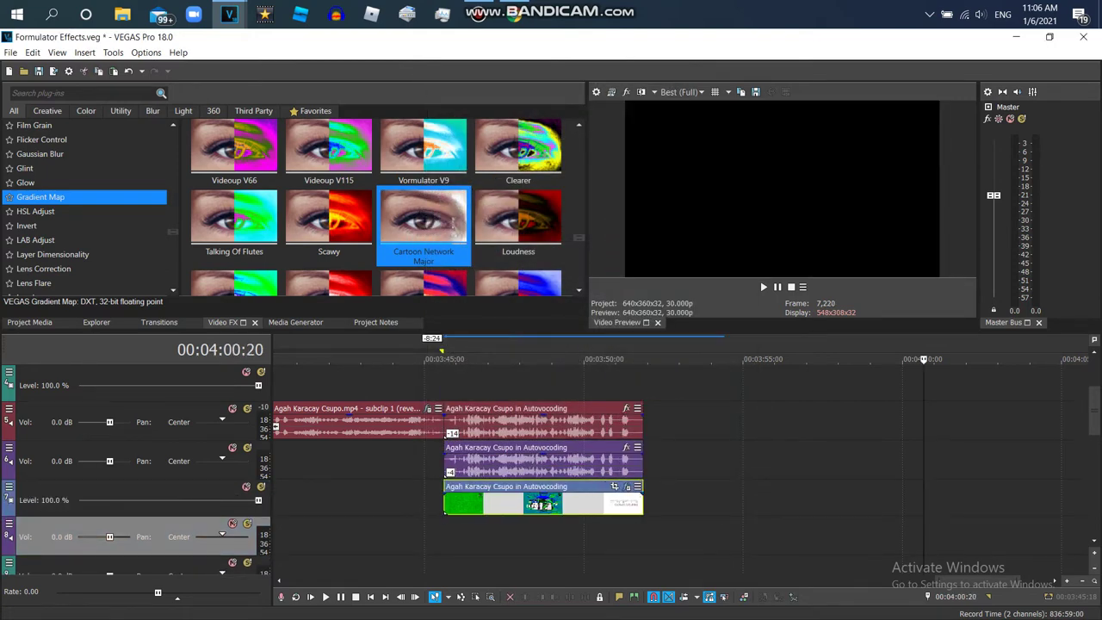
click(425, 508)
right_click(425, 513)
click(491, 446)
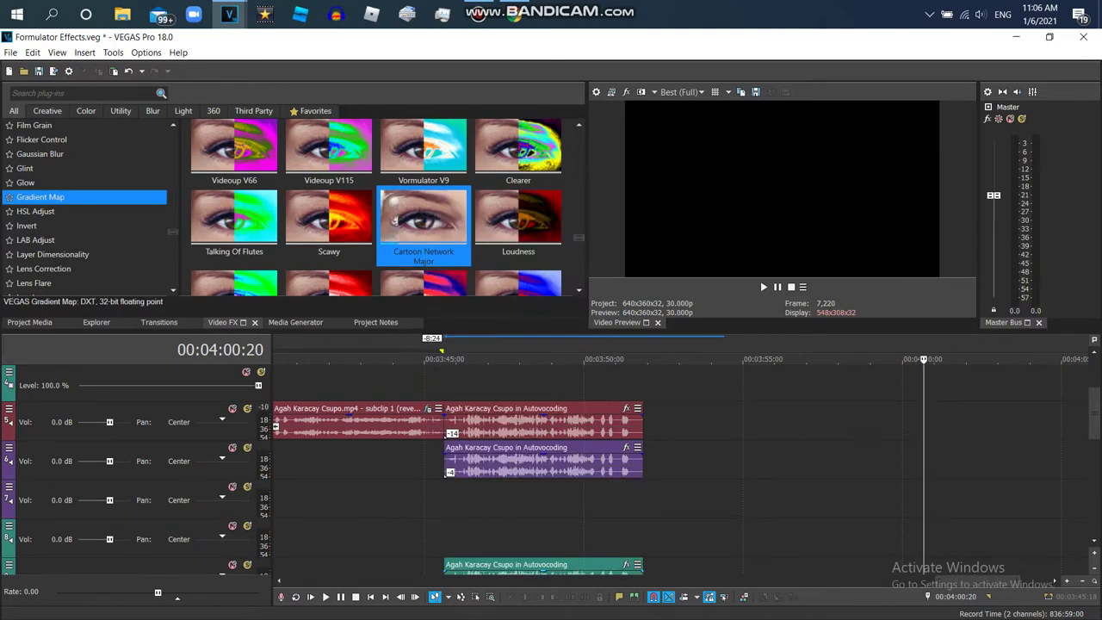
drag(475, 566, 475, 501)
Set the pitch change of the audio copy on track 7 to 6
right_click(476, 501)
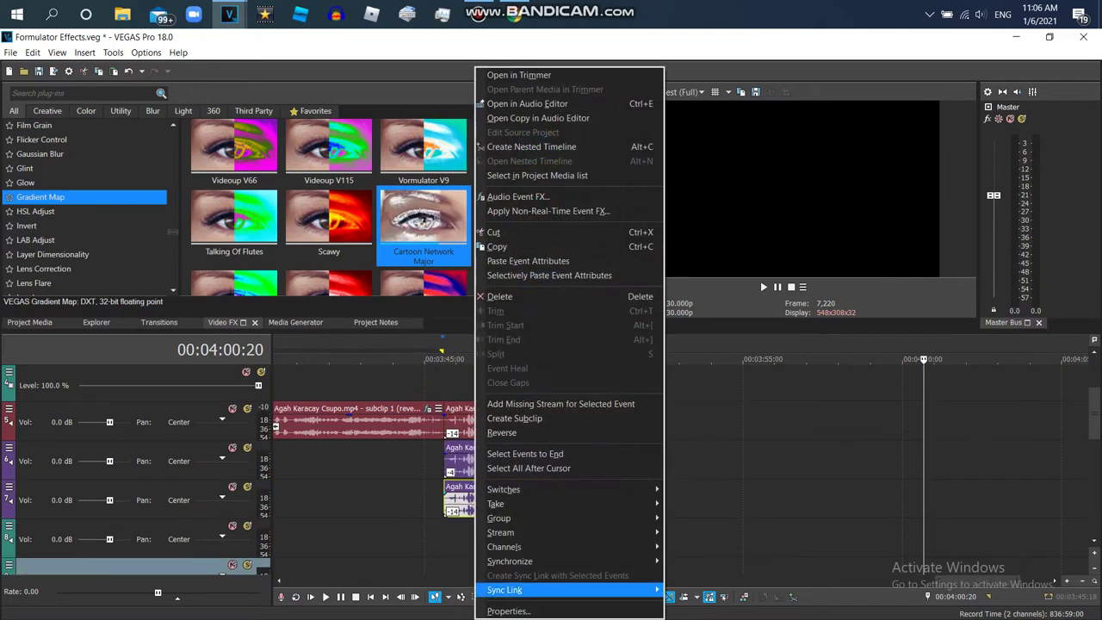
click(508, 611)
double_click(624, 343)
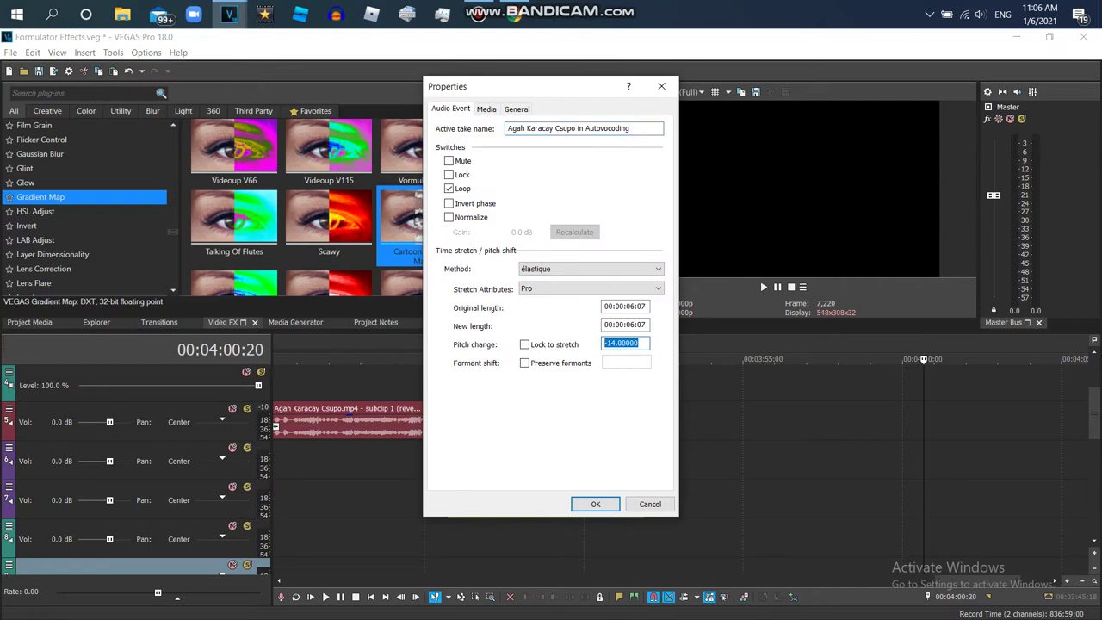
key(Return)
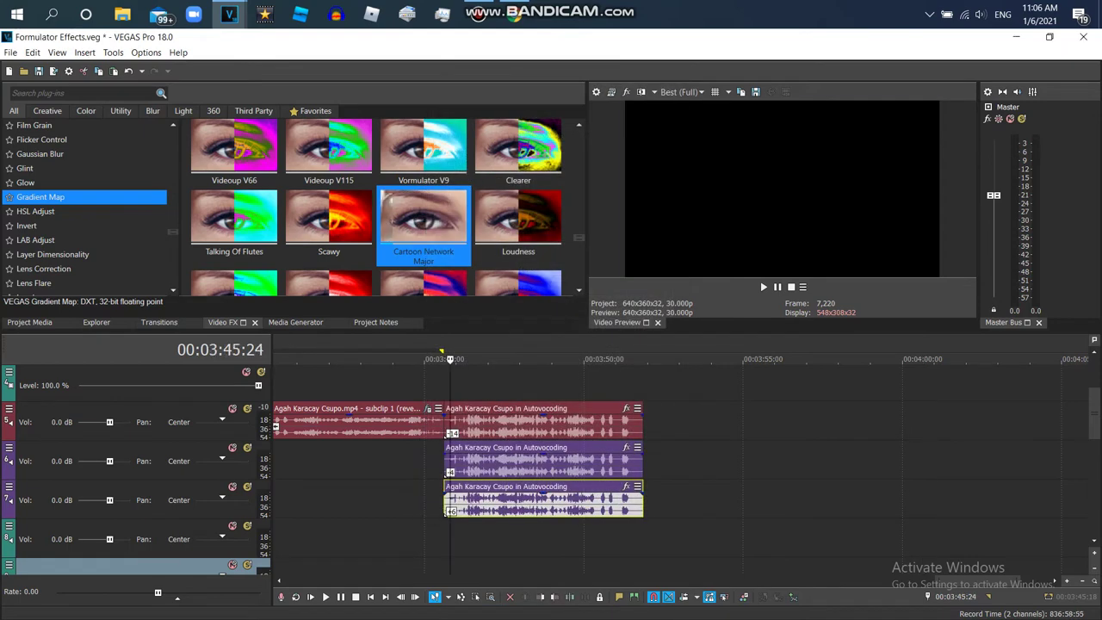
Play back the autovocoding clip with its three audio layers from near its start
click(449, 358)
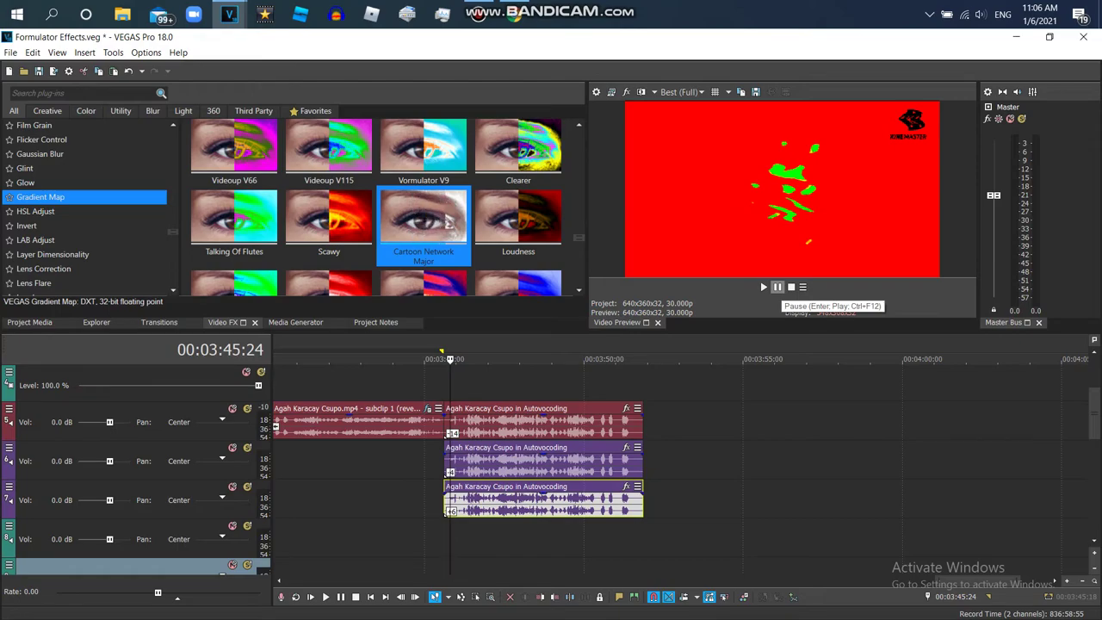
click(777, 286)
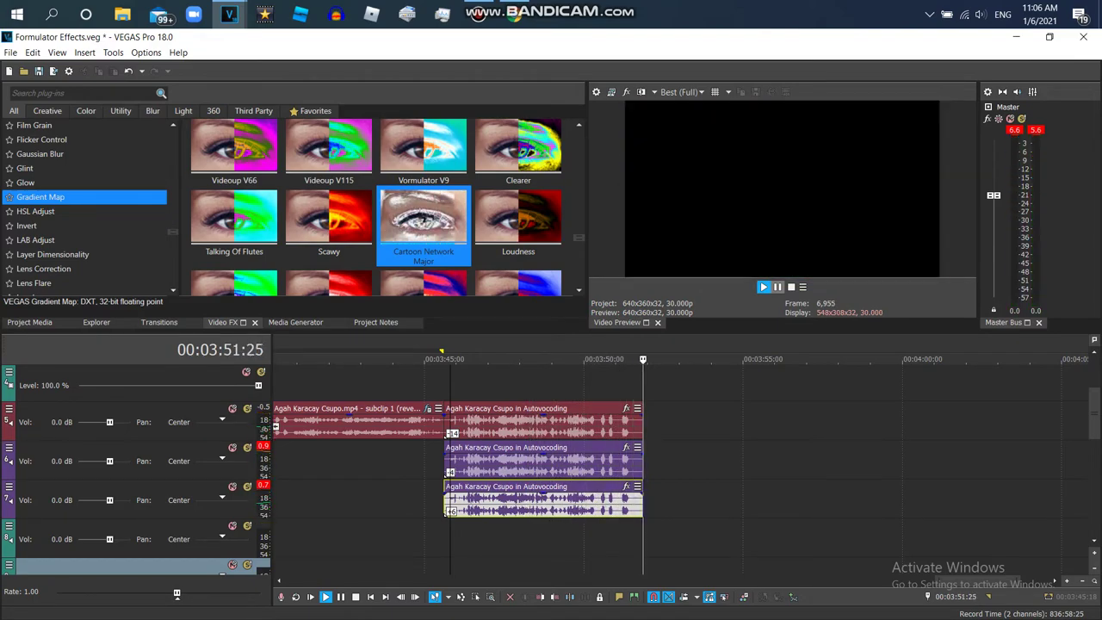
key(Return)
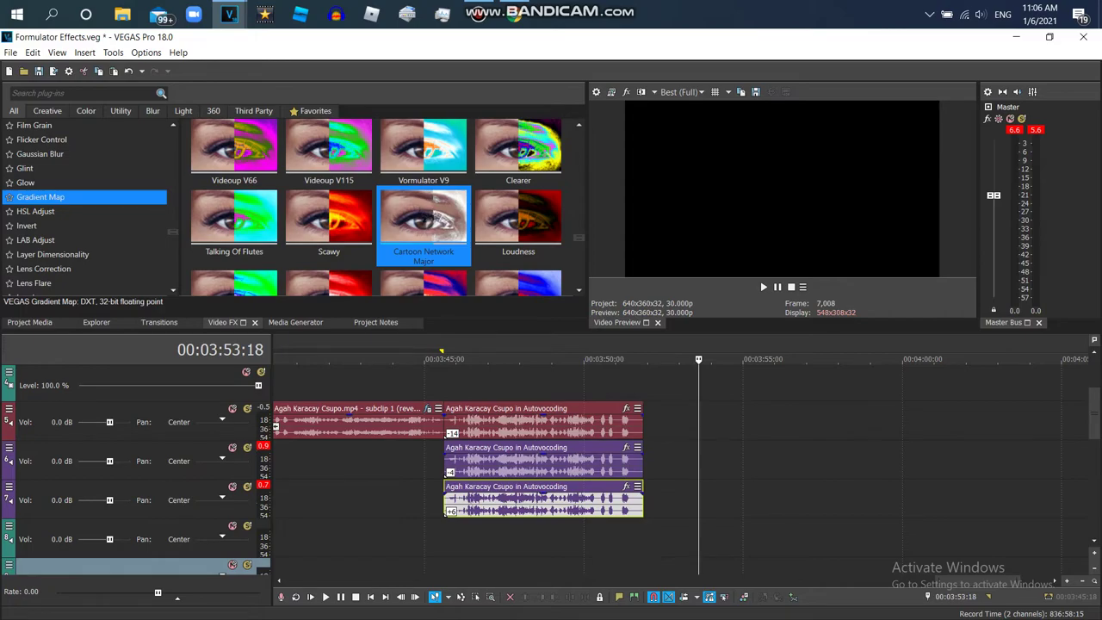
Switch to the browser, open the Formulator V38 video from the playlist, like and pause it, and return to the VEGAS project
key(alt+Tab)
scroll(827, 465, down, 4)
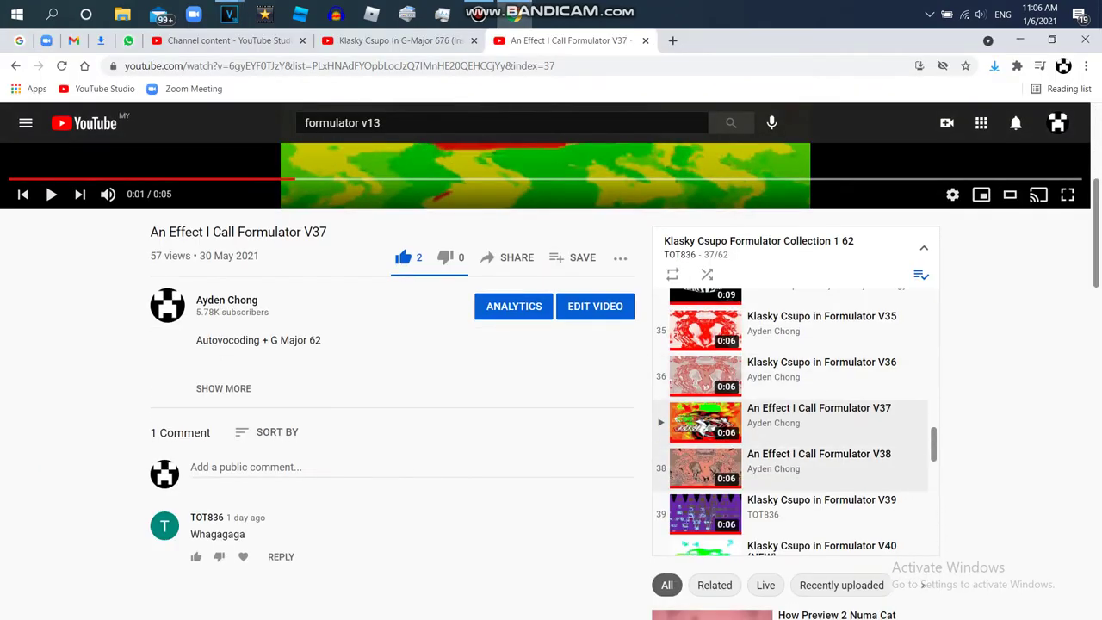
click(826, 468)
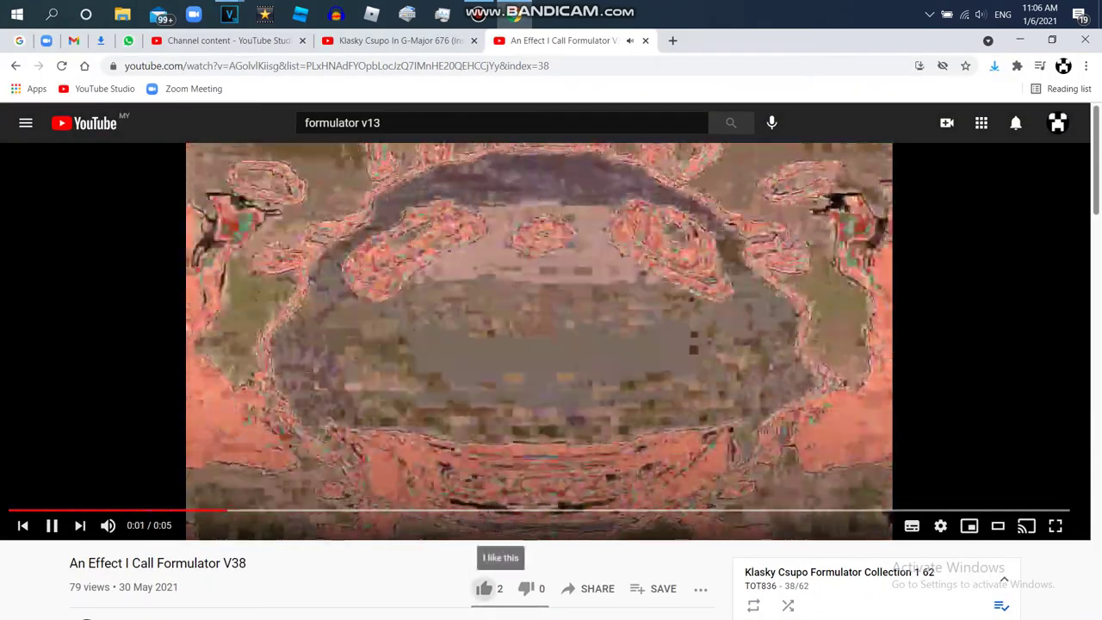
click(484, 588)
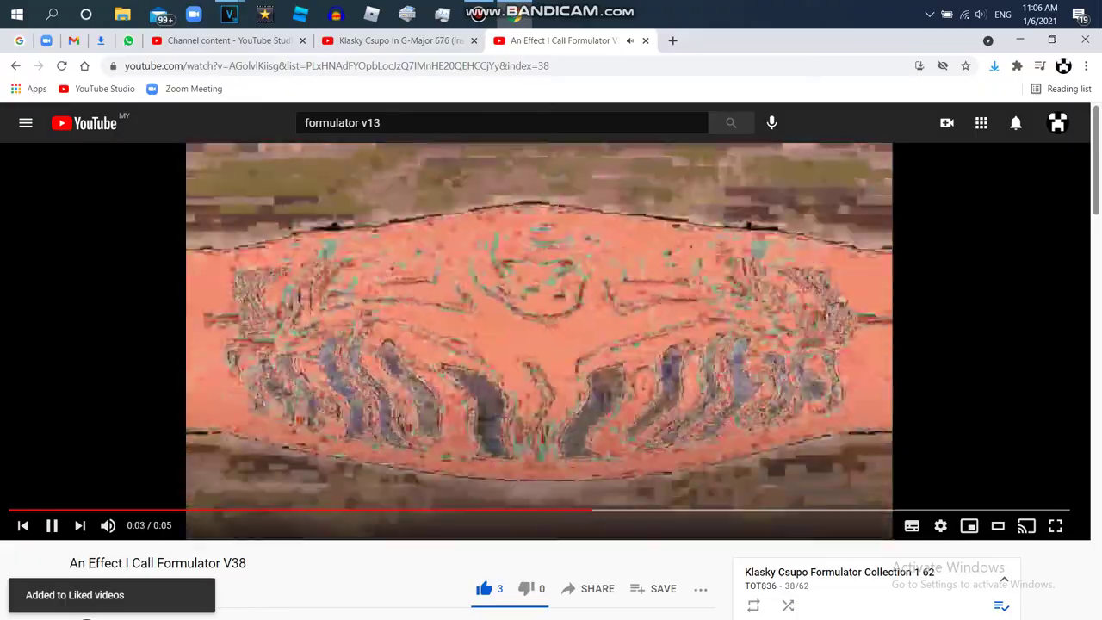
key(k)
mouse_move(228, 13)
click(147, 76)
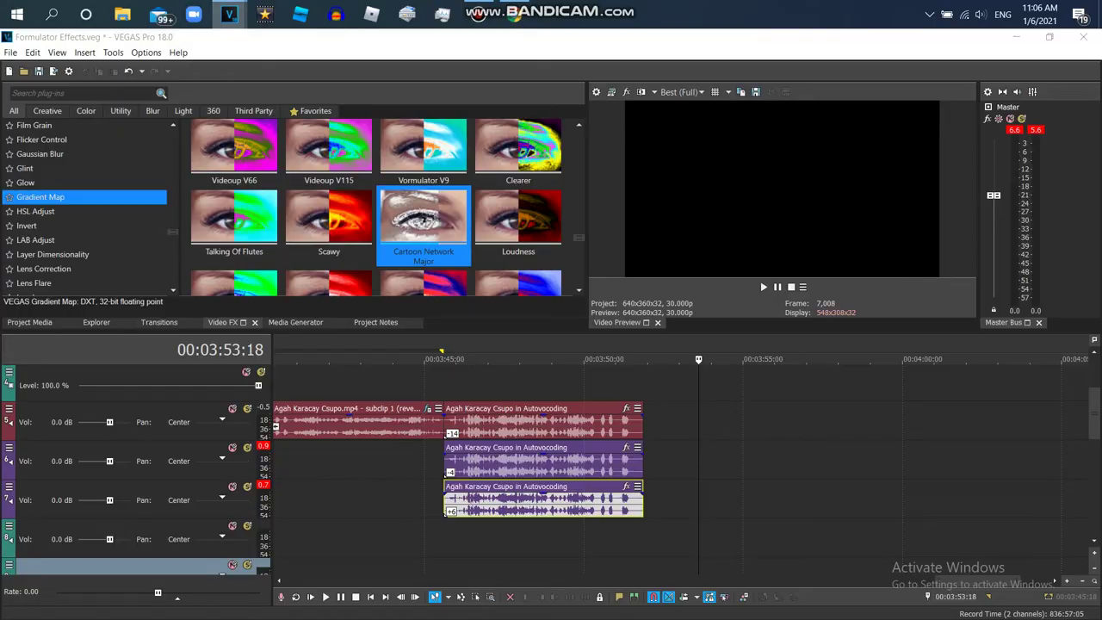
Copy the V36 clip with its audio, paste it flush after the V37 clip, and preview the copy
click(474, 596)
drag(372, 490, 345, 366)
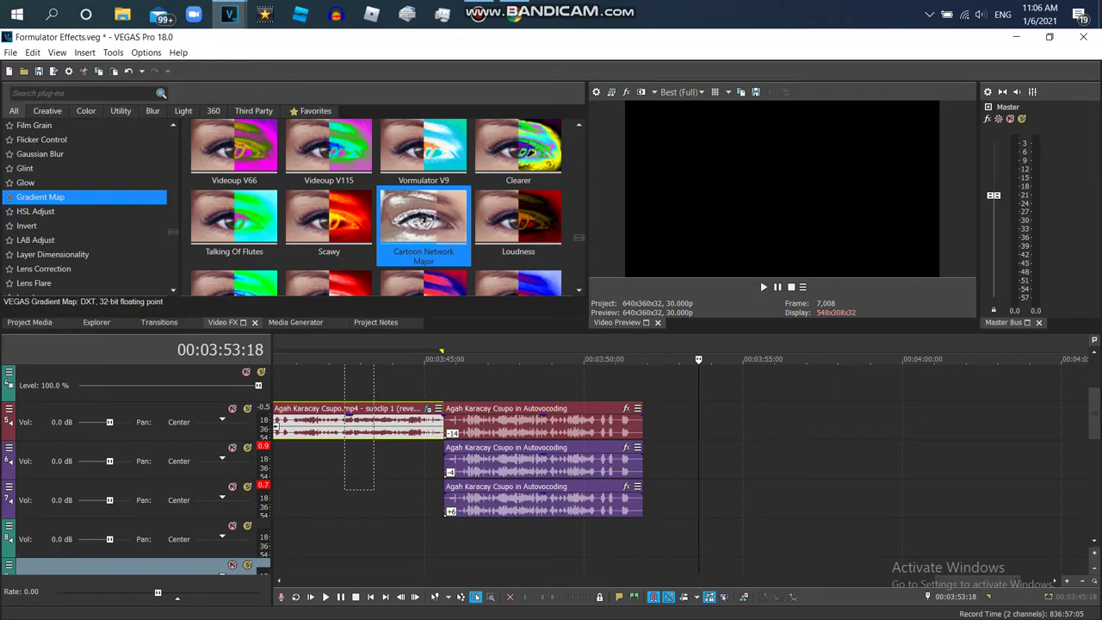
scroll(1095, 409, up, 3)
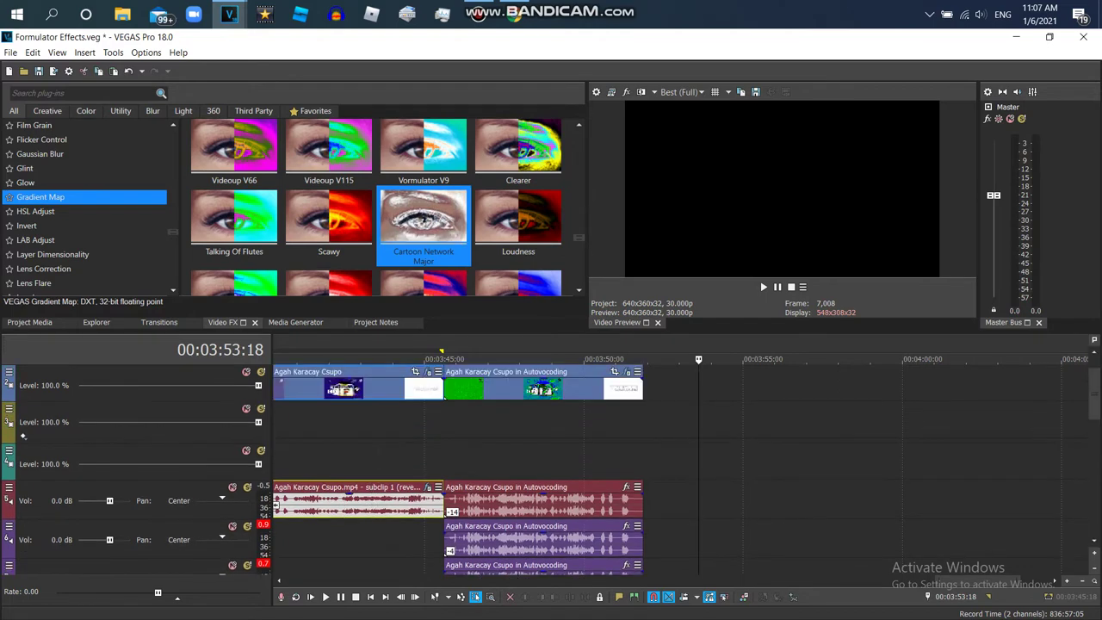
right_click(391, 387)
click(435, 217)
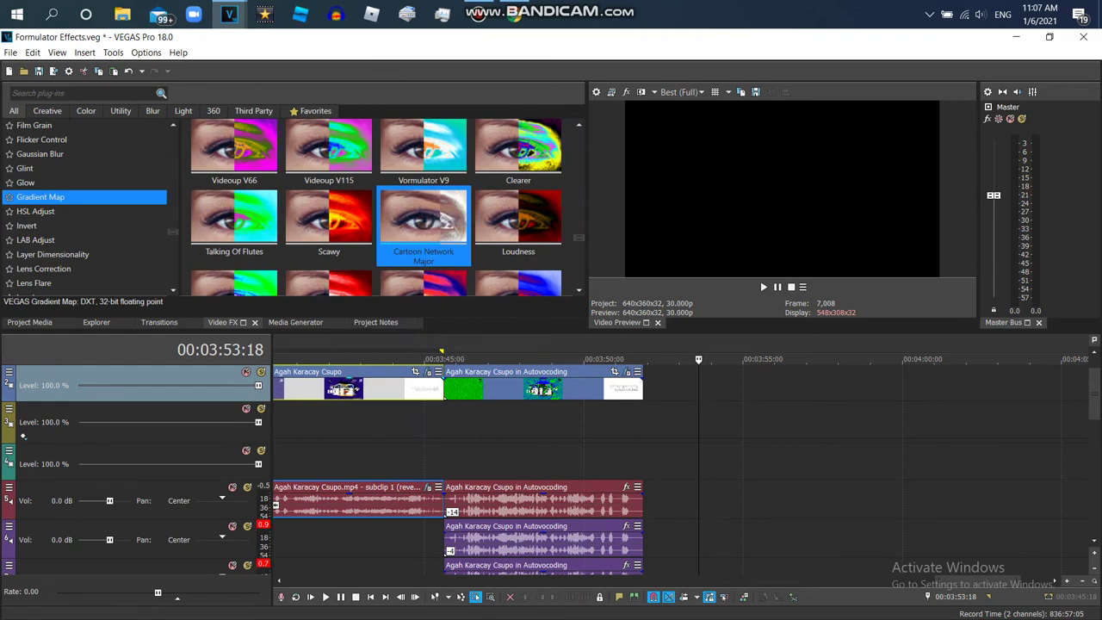
right_click(678, 376)
click(701, 78)
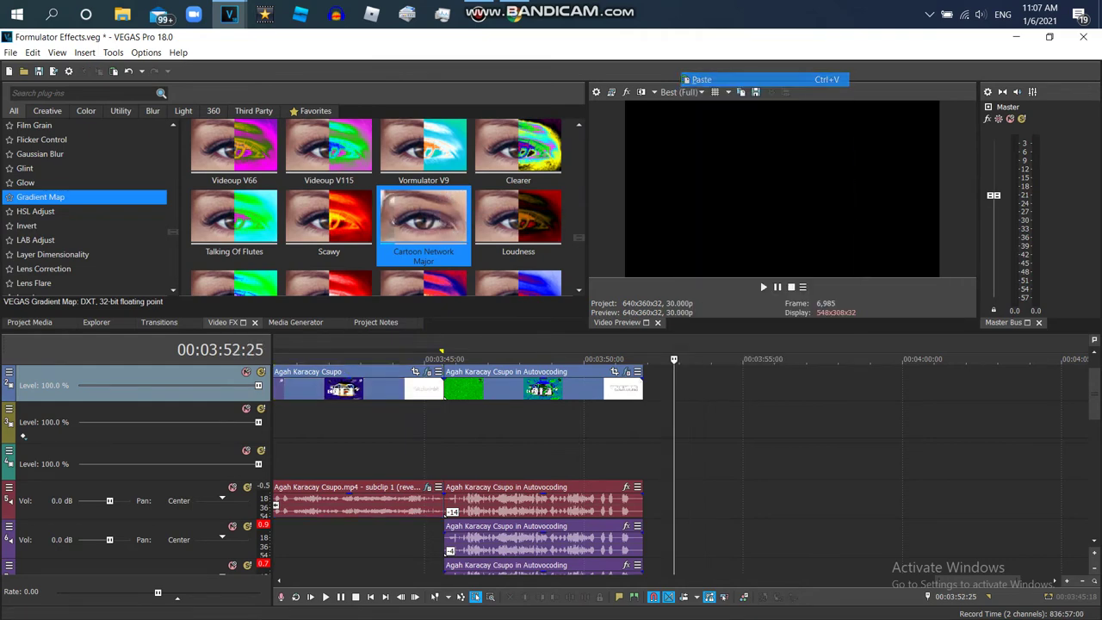
drag(696, 387, 665, 387)
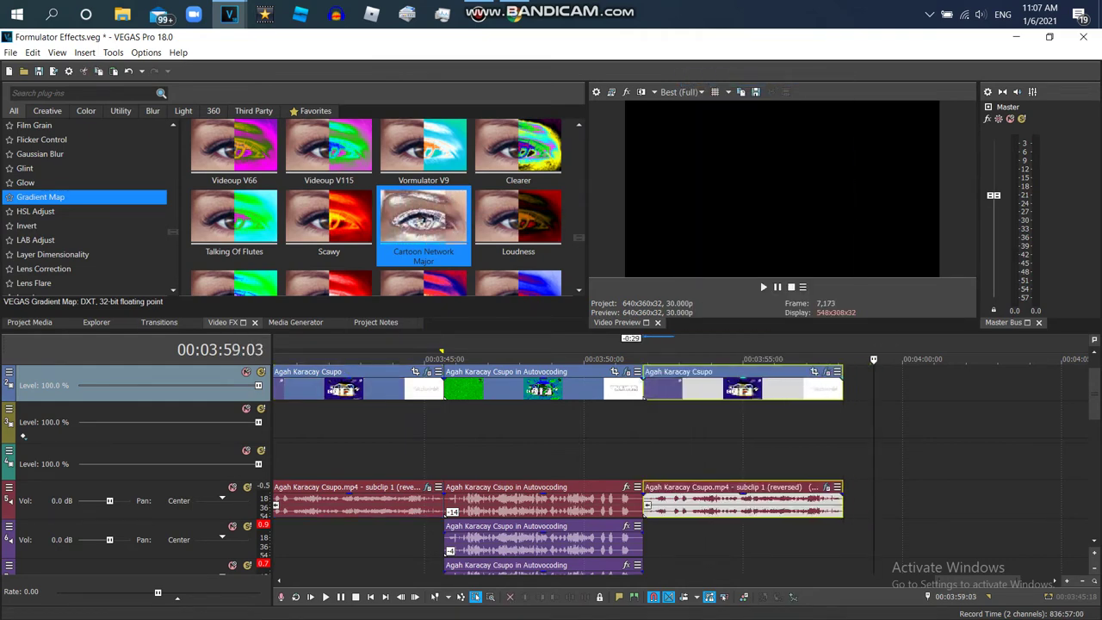
key(space)
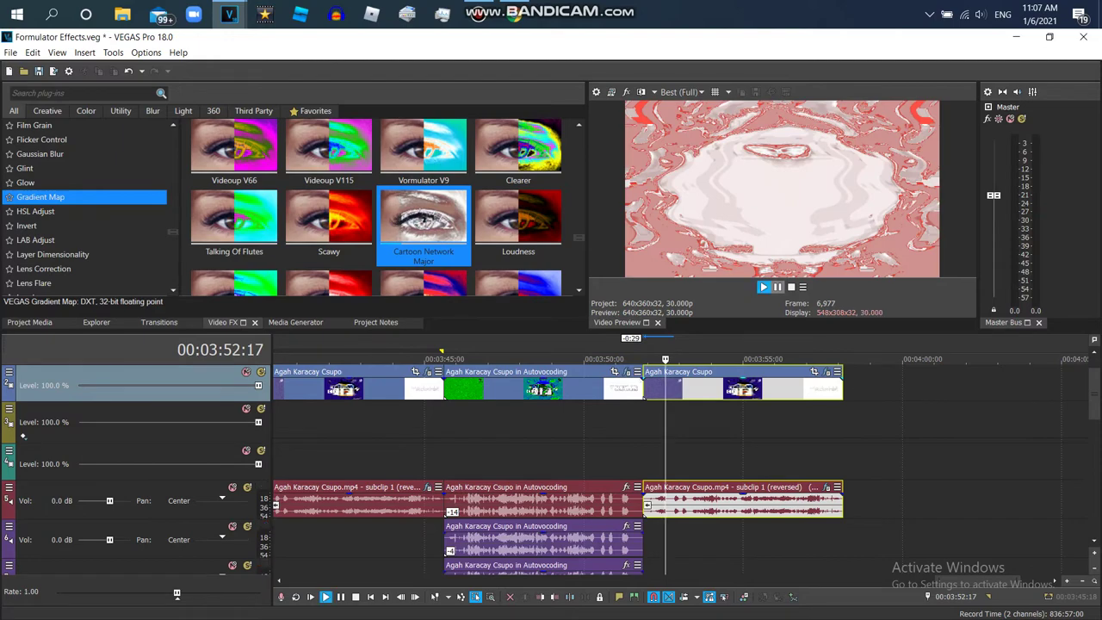
key(space)
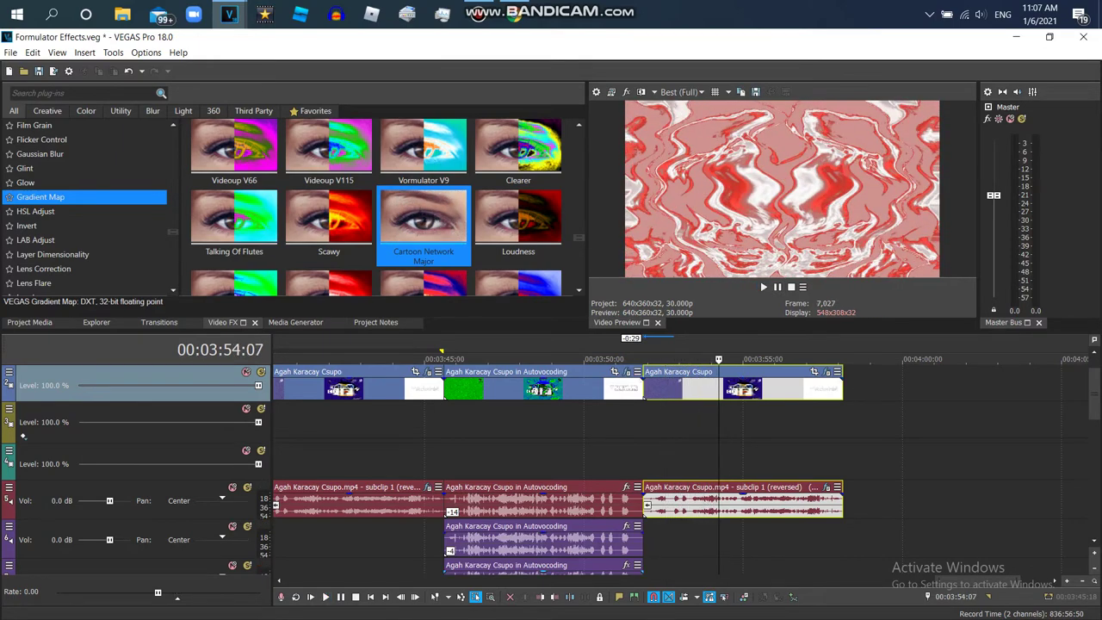
Add two Pitchproof plug-ins to the end of the new clip's audio effect chain
click(827, 488)
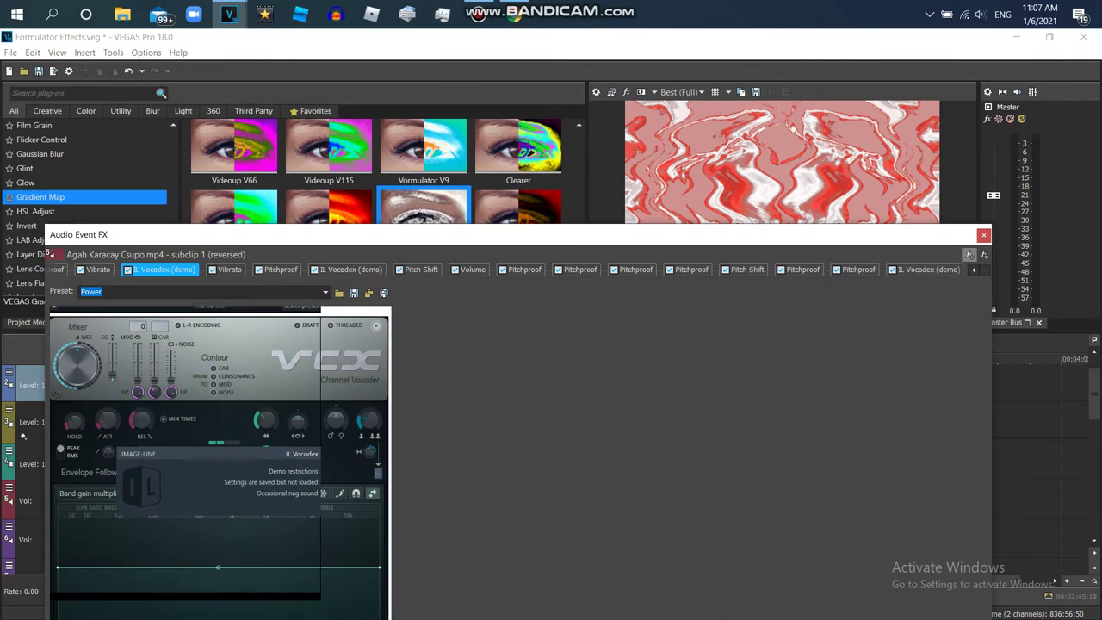
click(970, 255)
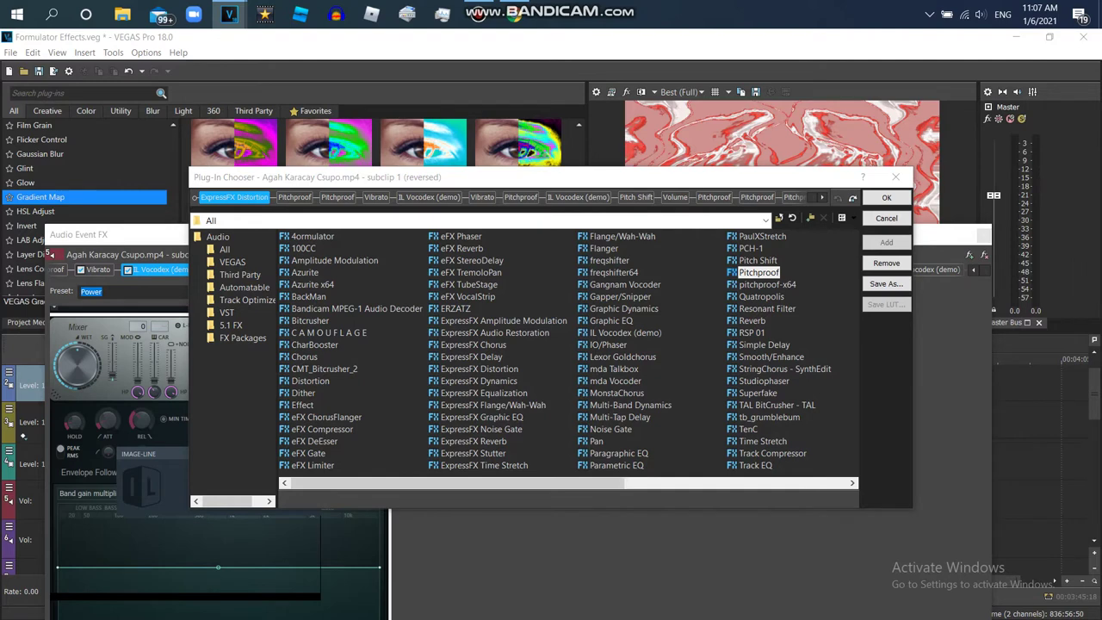
key(Return)
key(Return)
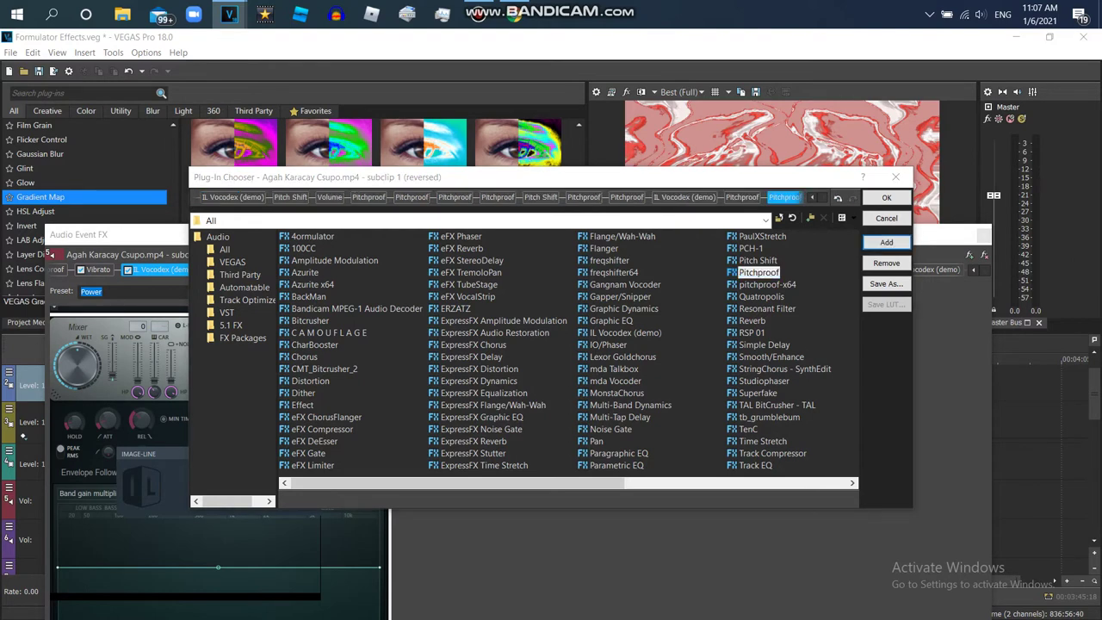
key(Return)
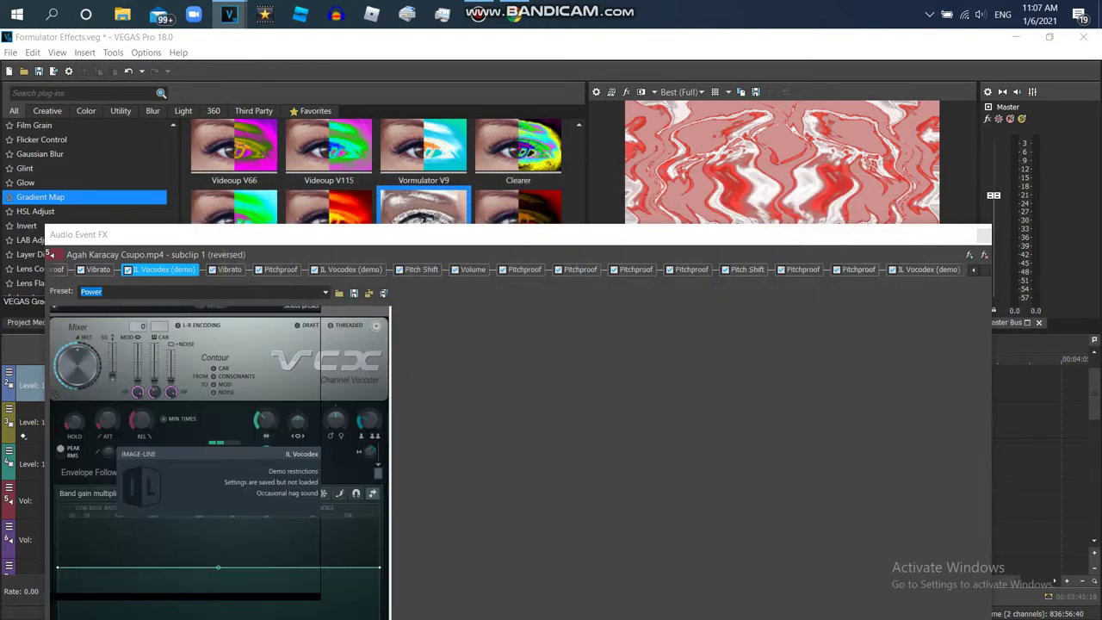
Set the pitch of the last Pitchproof in the audio chain to +10 and of the Pitchproof before it to -10
click(943, 269)
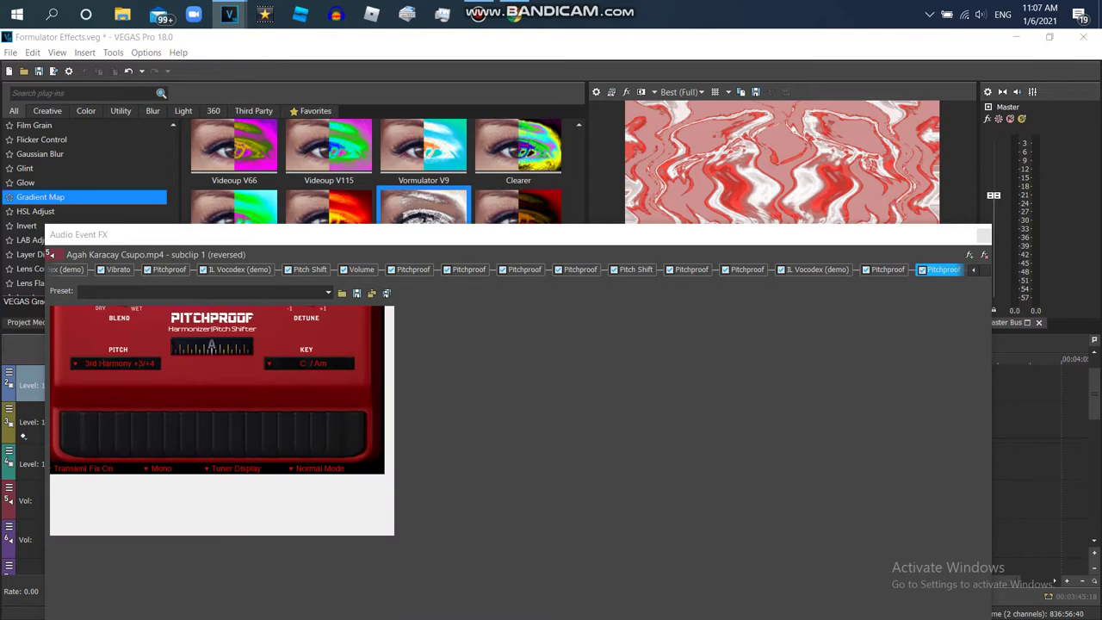
click(116, 362)
click(120, 418)
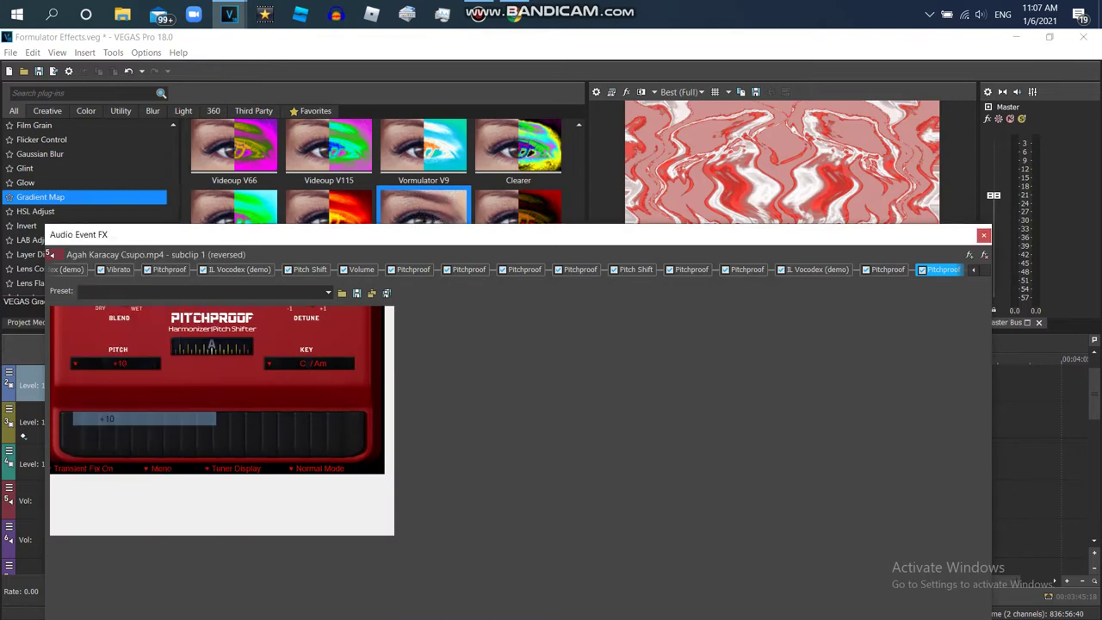
click(888, 269)
click(116, 363)
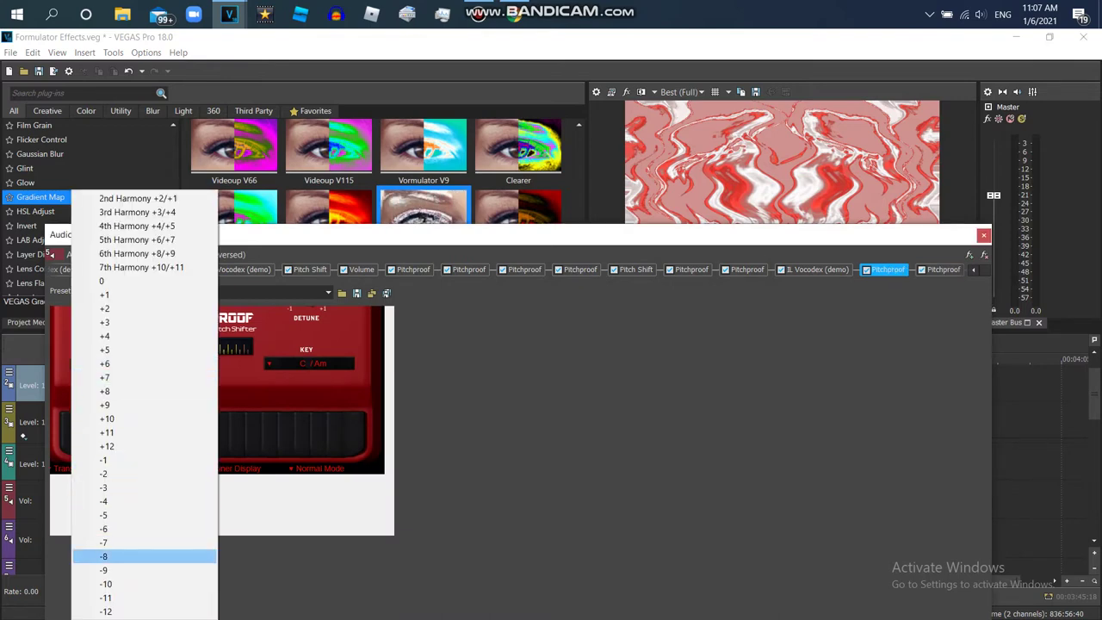
click(105, 583)
Load Autovocoding in the last IL Vocodex, Chord in the middle one and Power in the first, and close the audio effects
click(815, 270)
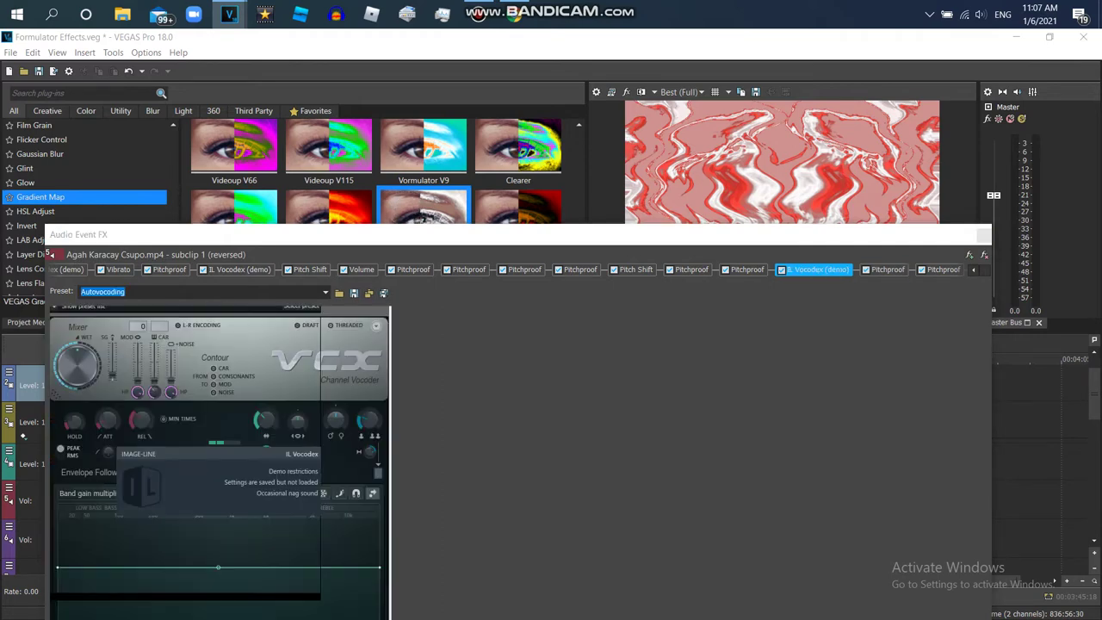
click(301, 305)
key(Escape)
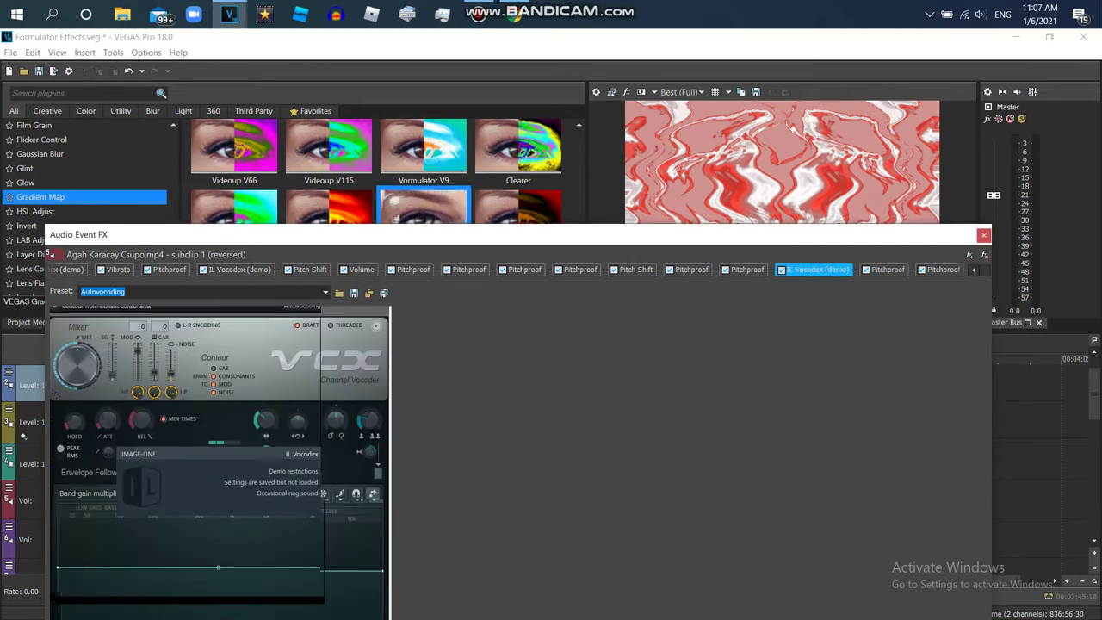
click(239, 270)
click(301, 306)
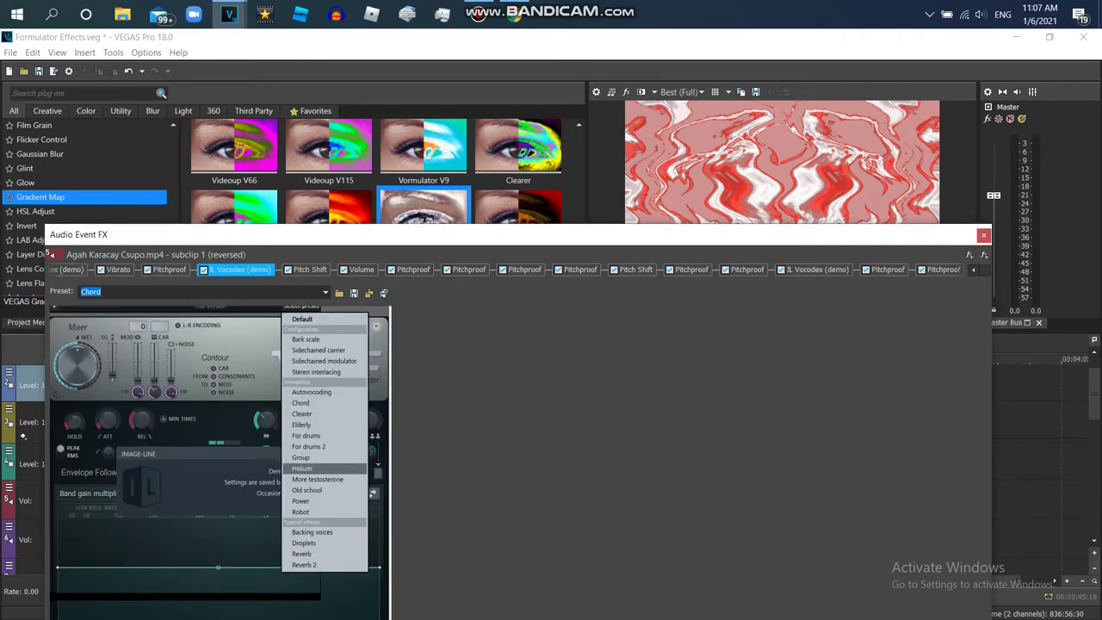
click(318, 403)
click(69, 270)
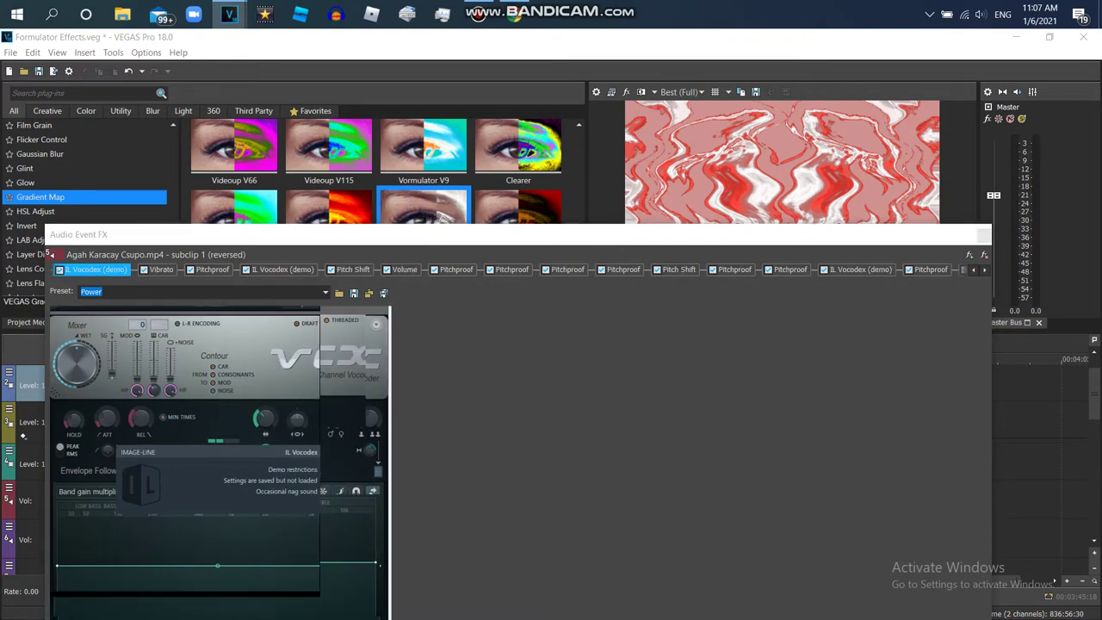
click(301, 307)
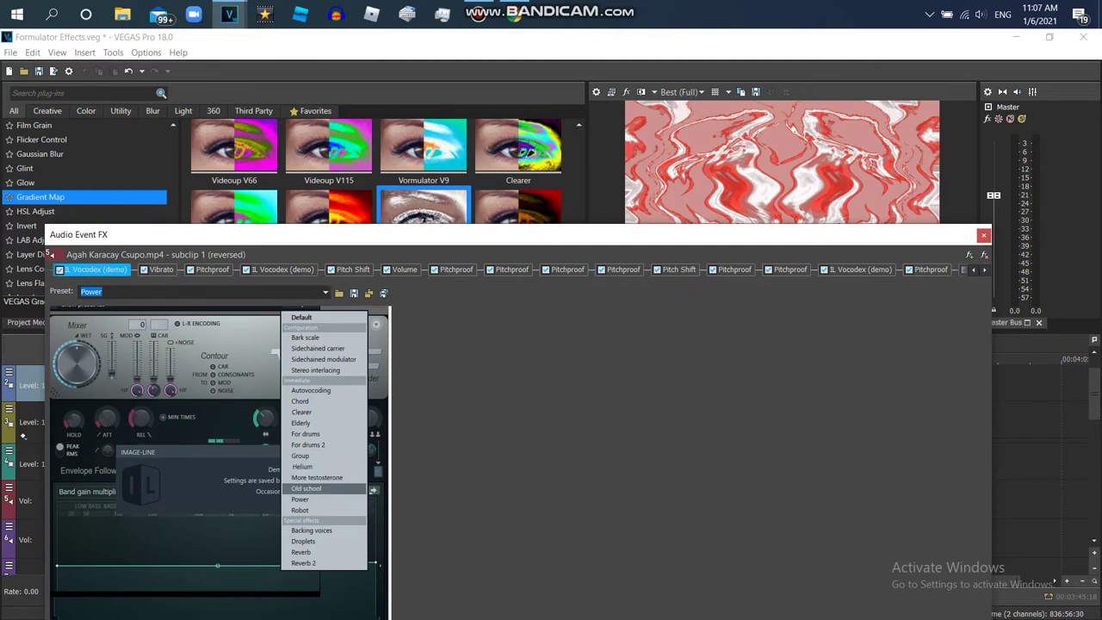
click(300, 499)
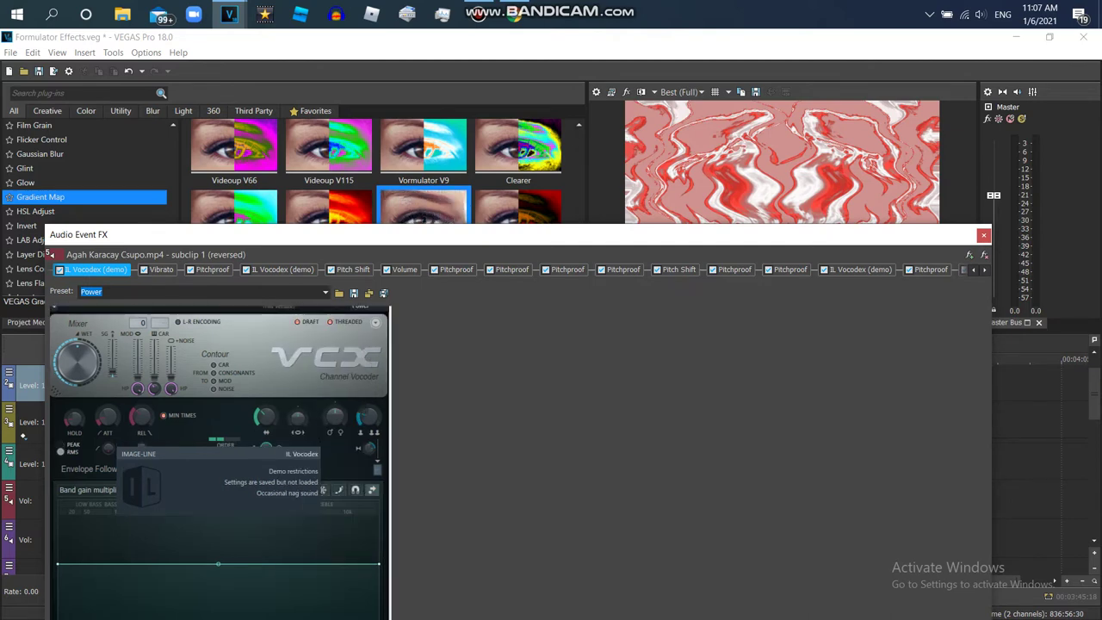
click(983, 234)
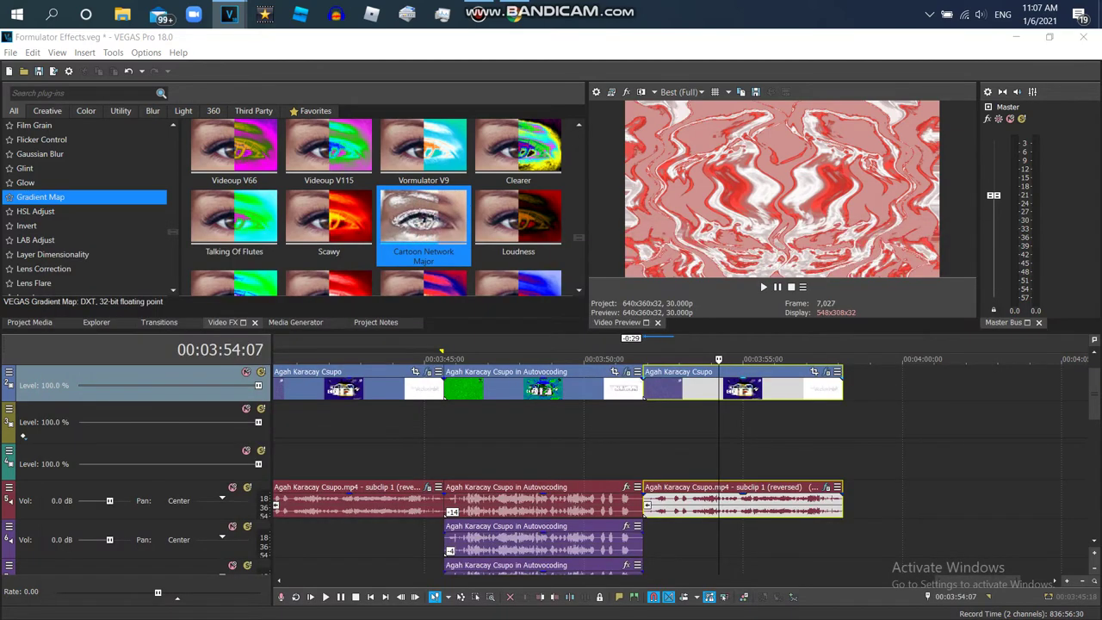
Play back the new V38 clip from its start to hear the changed audio chain
click(643, 439)
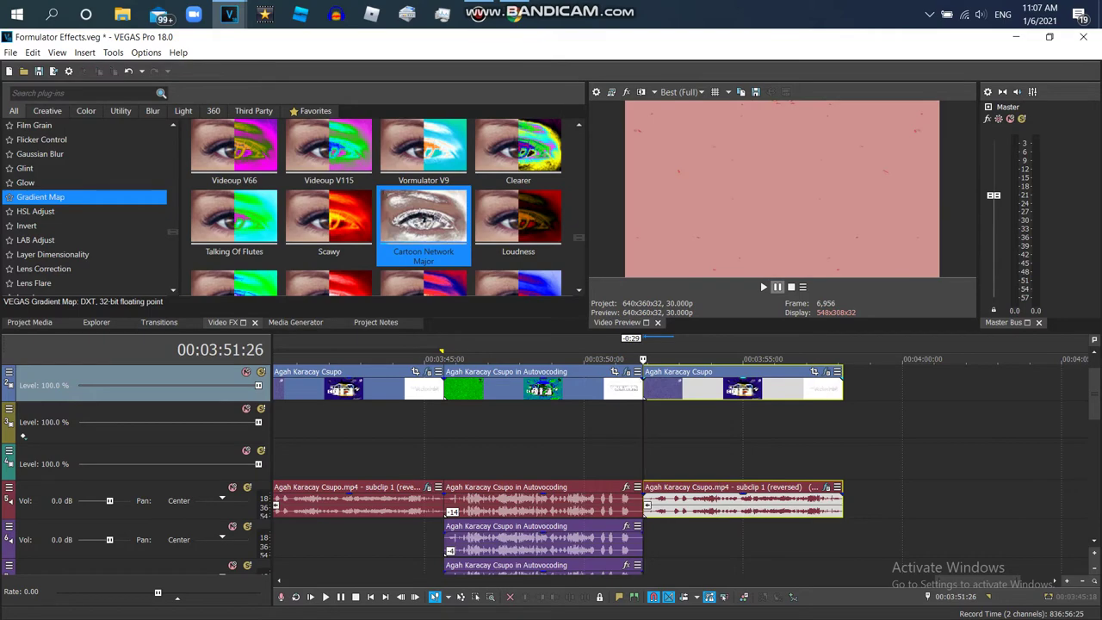
key(space)
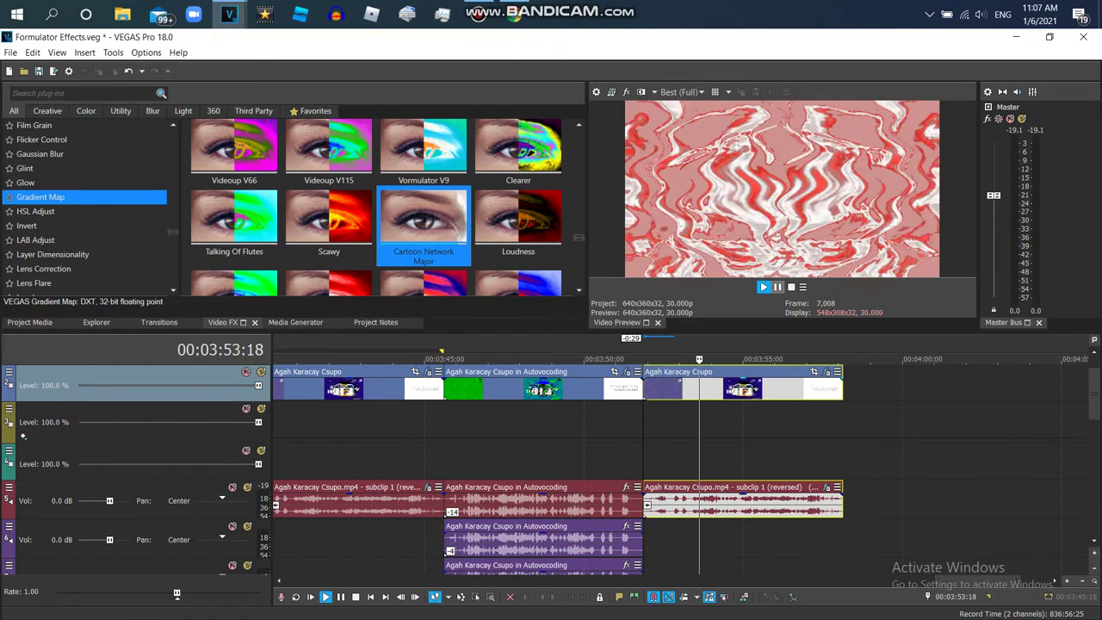
key(space)
Add an ExpressFX Distortion plug-in to the end of the V38 clip's audio effect chain
click(836, 488)
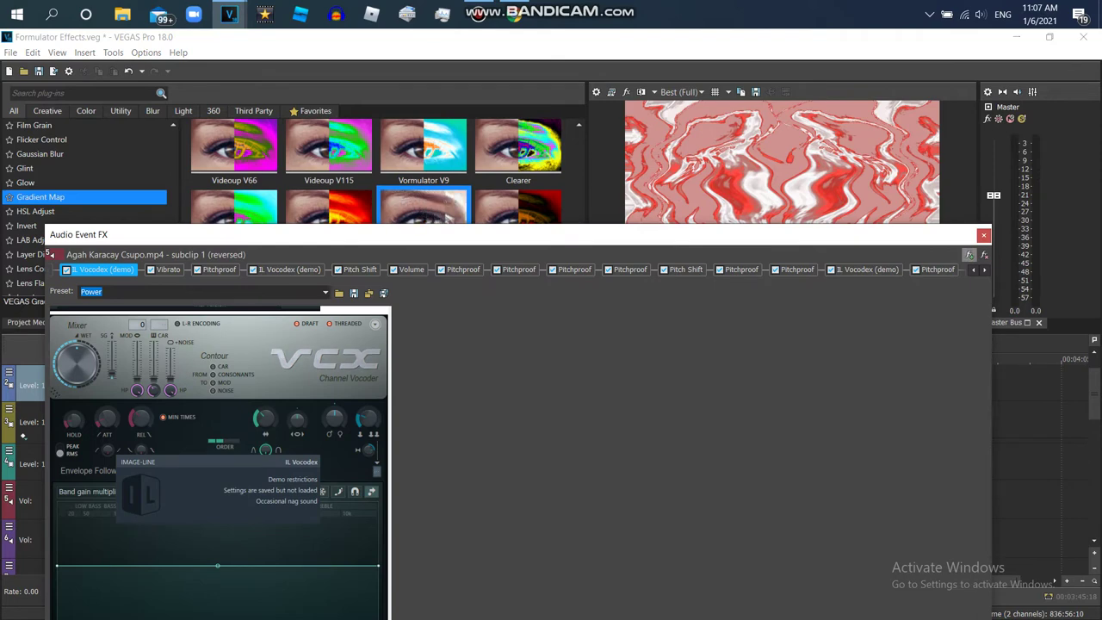
click(970, 255)
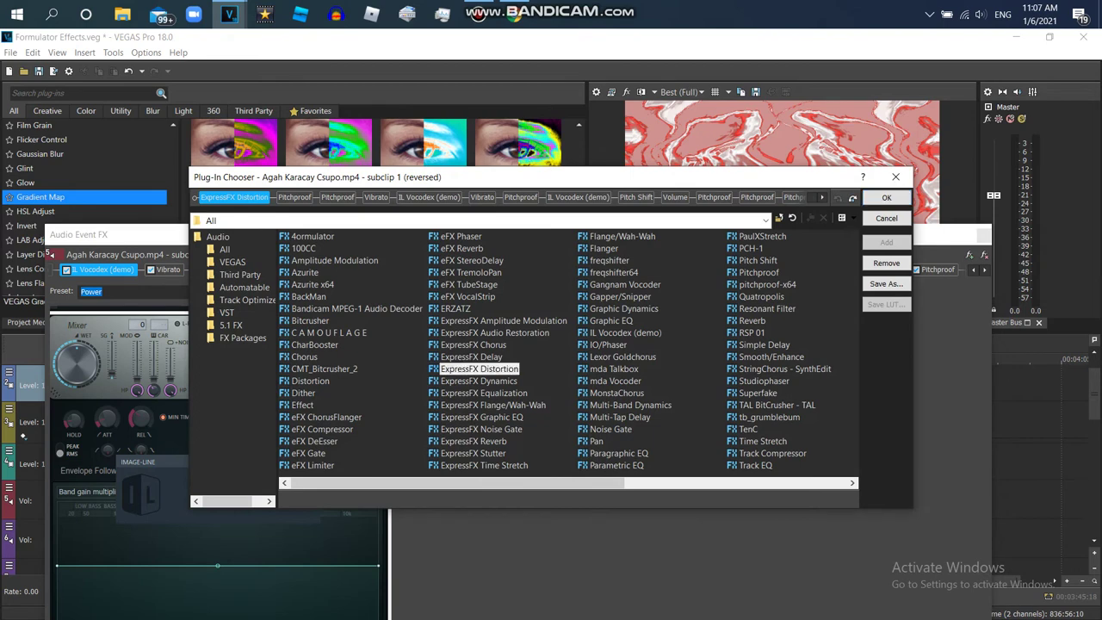
double_click(480, 369)
click(886, 197)
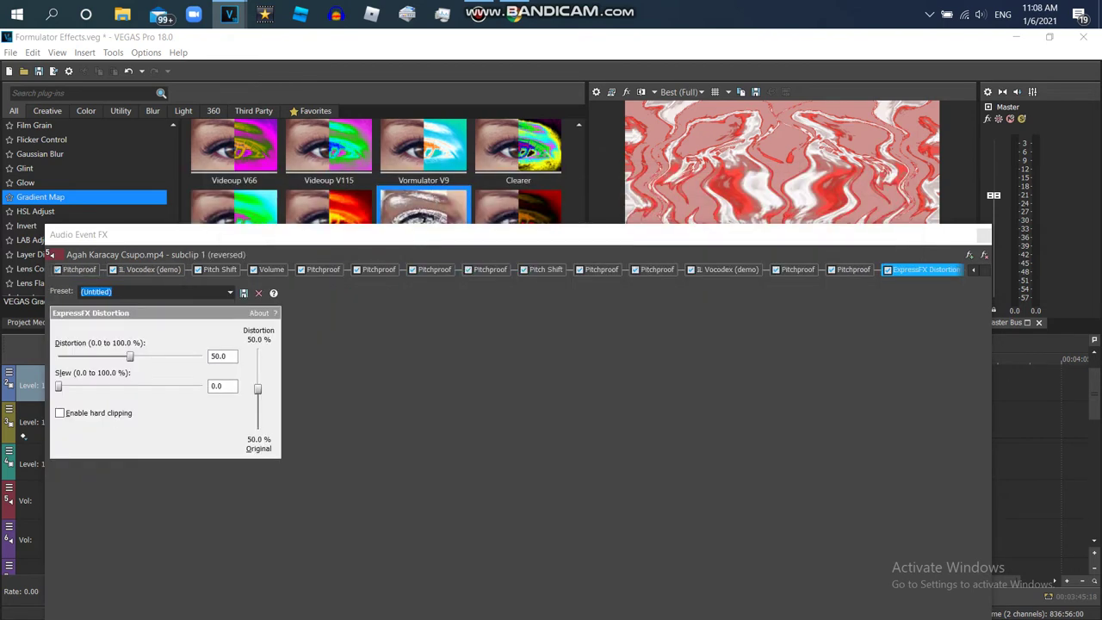
Reapply the internal Vocodex presets Autovocoding, Chord and Power from last to first plug-in, and close the audio effects
click(727, 270)
click(301, 305)
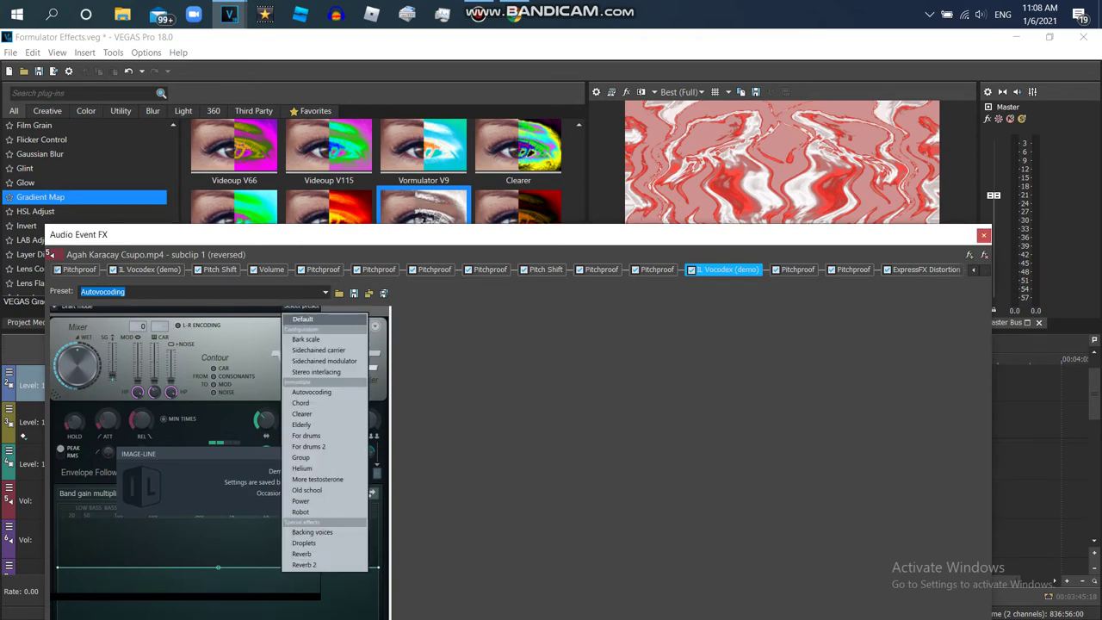
click(325, 392)
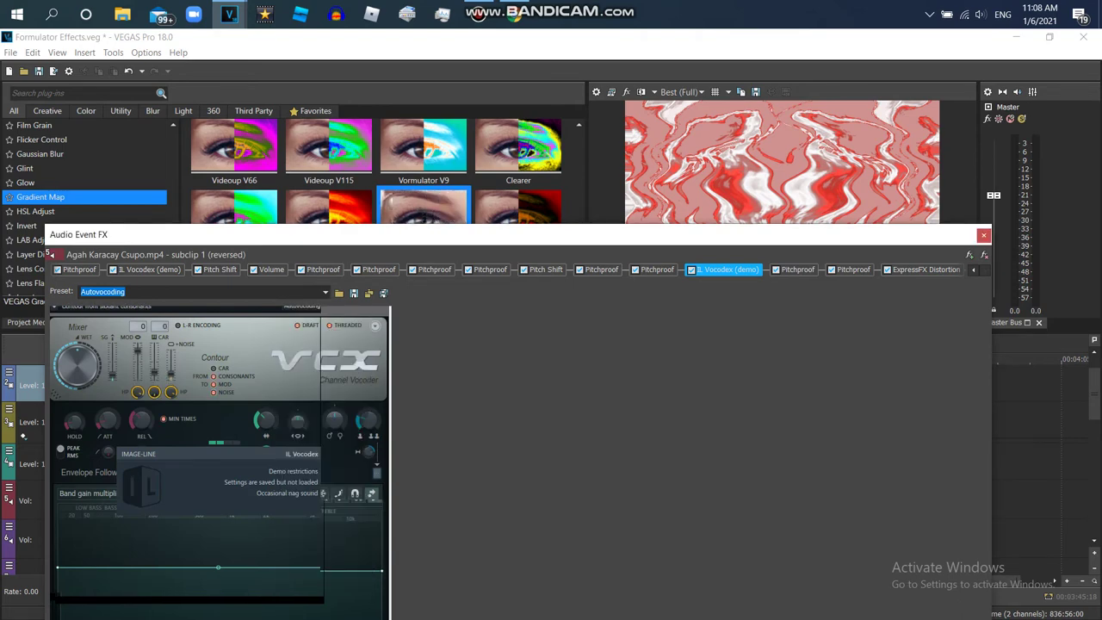
click(149, 270)
click(301, 306)
key(Escape)
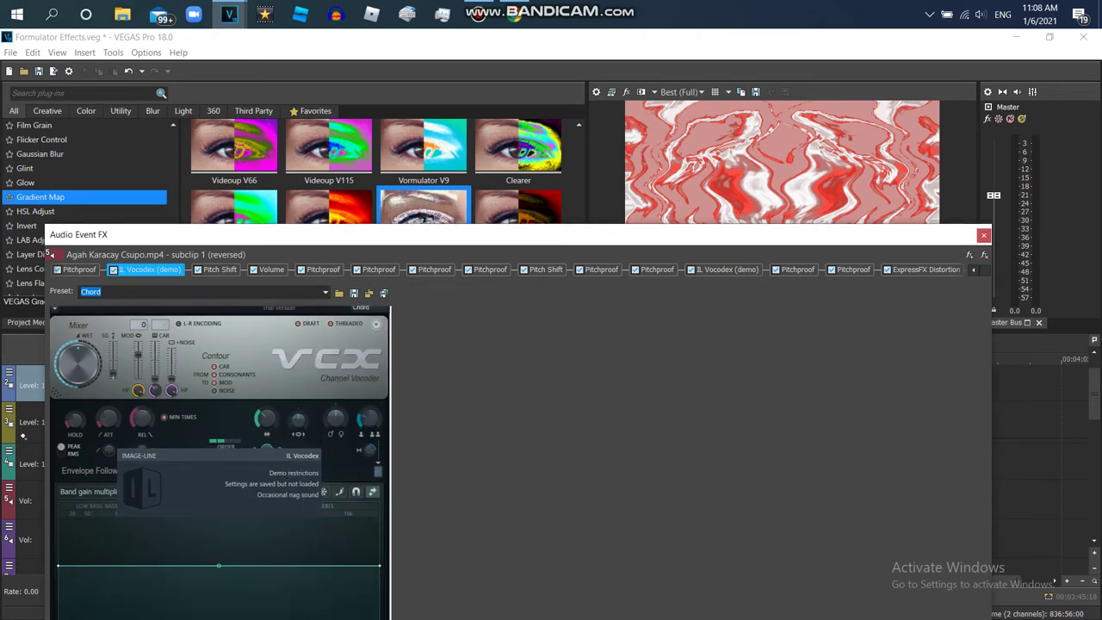
click(80, 269)
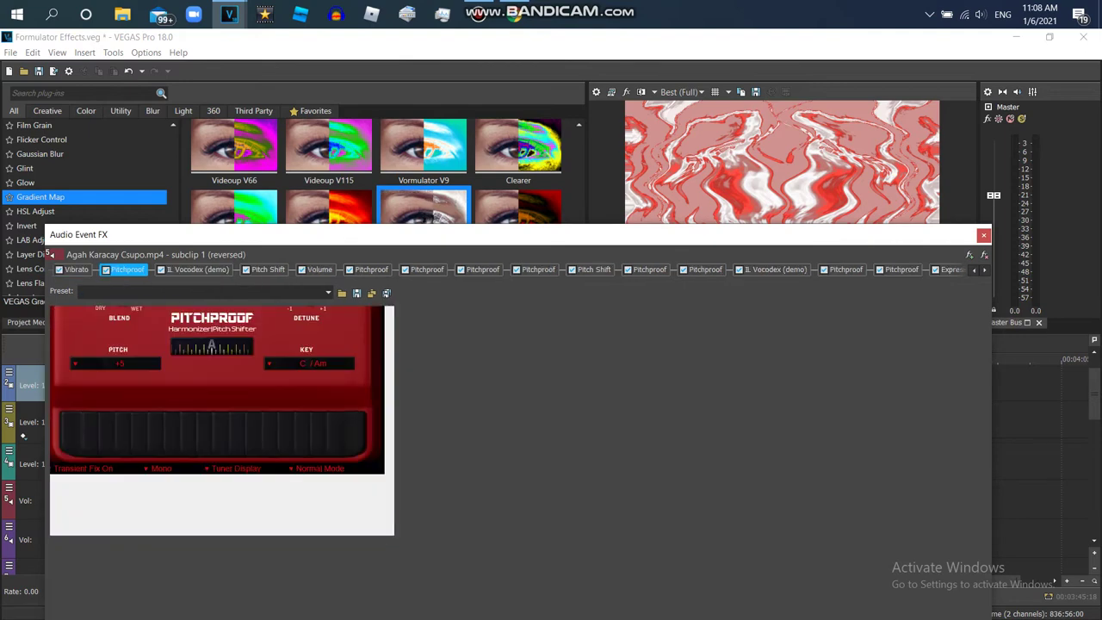
click(254, 269)
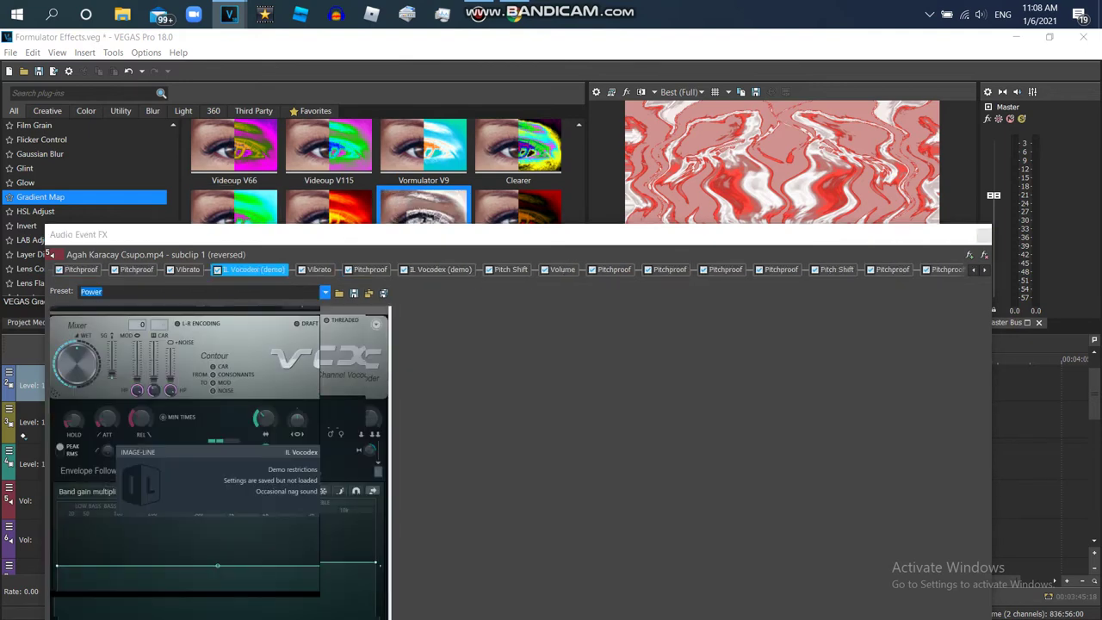
click(375, 324)
click(306, 488)
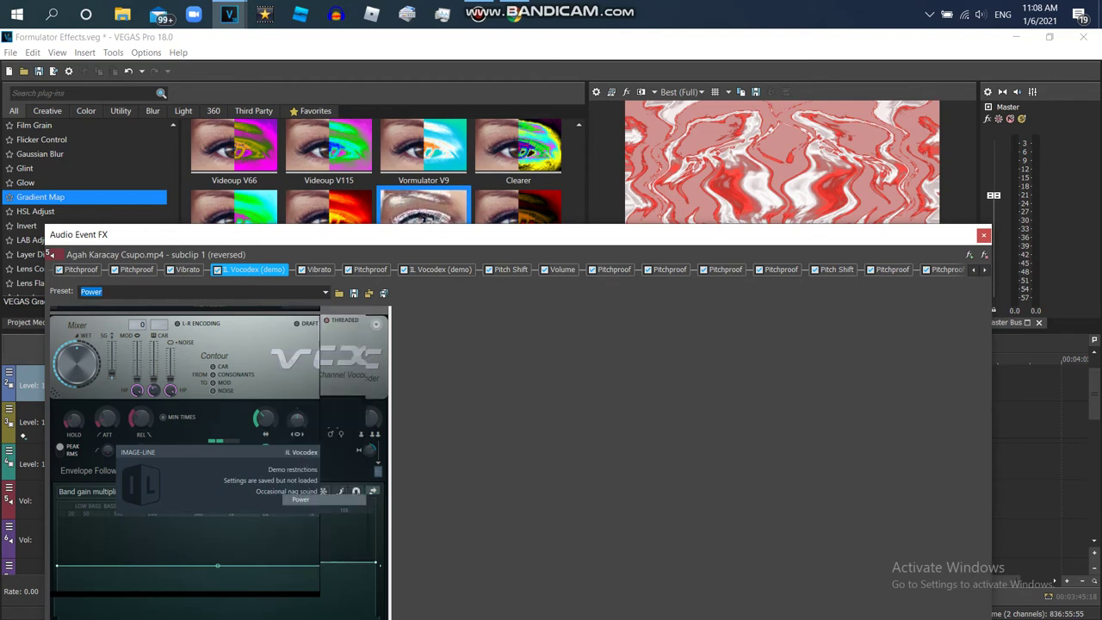
click(983, 235)
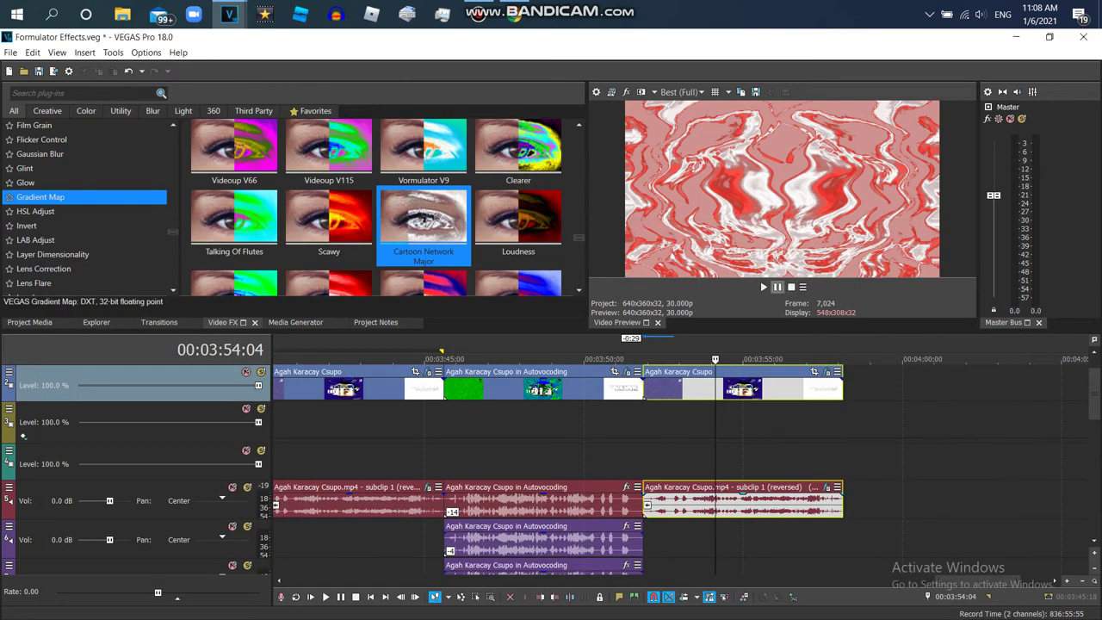
Preview the clip with the added distortion, and place the playhead at 00:03:53:00 in the V38 clip
key(space)
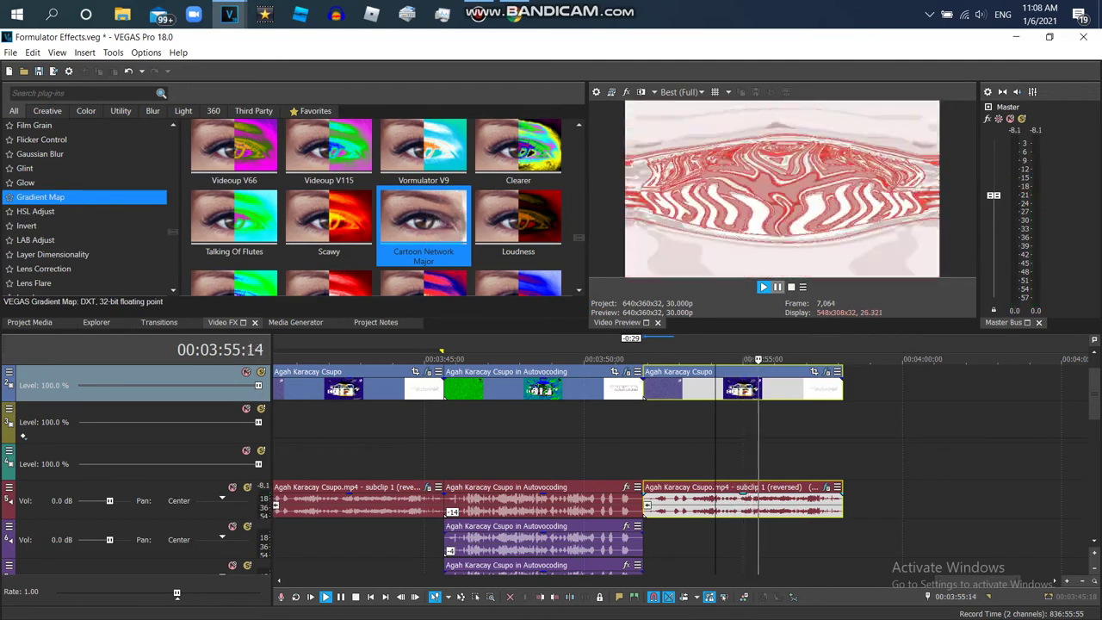
key(space)
click(653, 431)
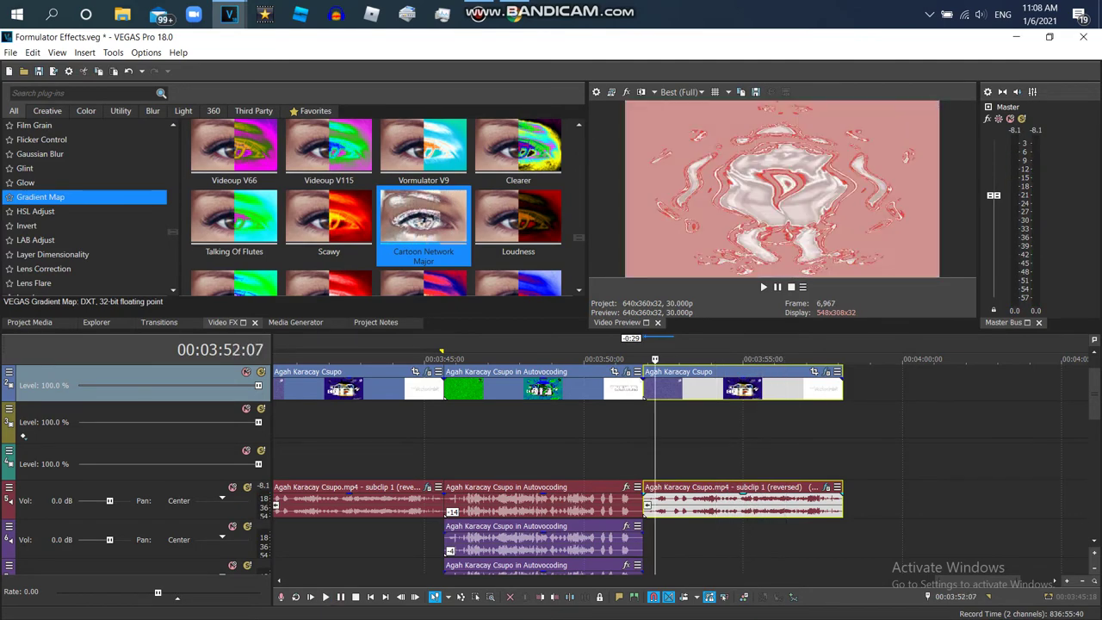
click(679, 430)
Add the default Invert effect and the HSL Adjust preset Invert Color to the V38 video clip
click(35, 211)
click(26, 226)
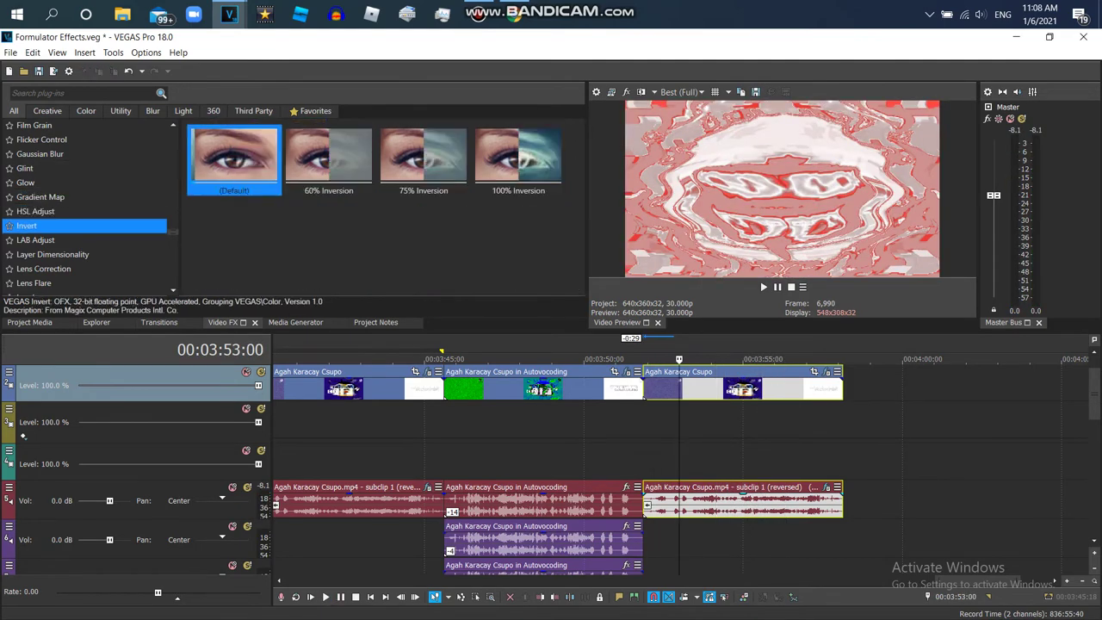
double_click(233, 159)
click(36, 211)
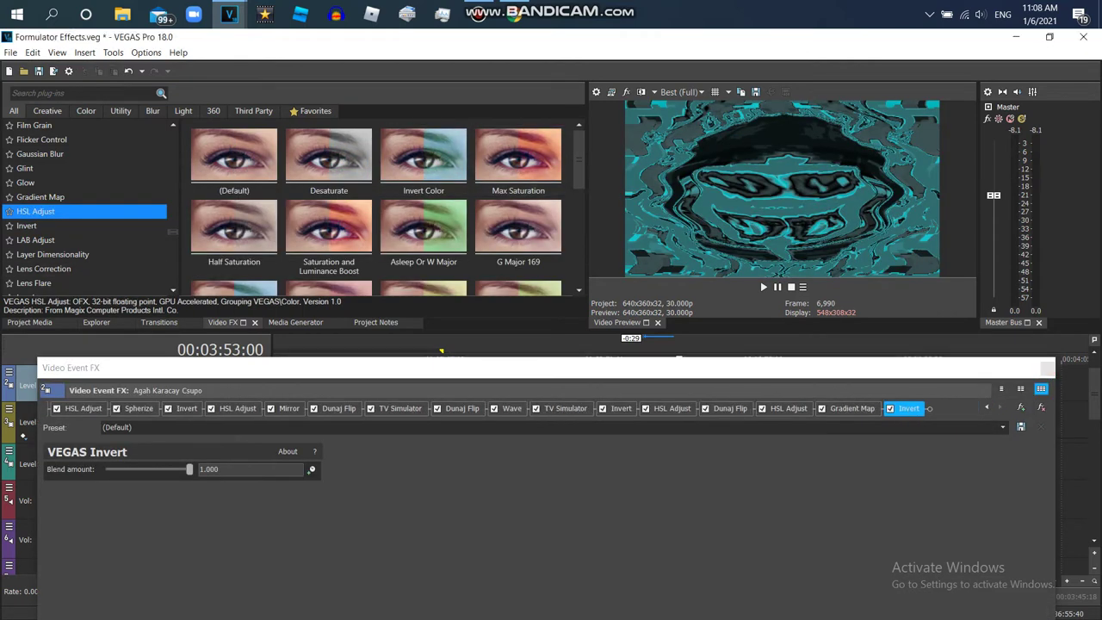
double_click(422, 159)
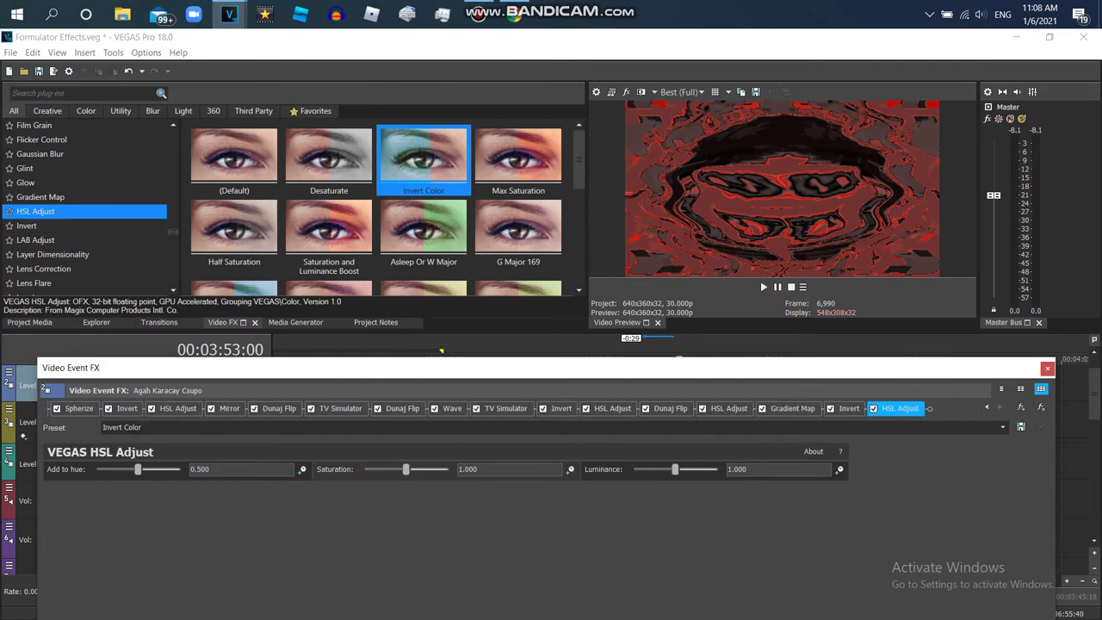
Add the Color Curves preset G Major 4 to the end of the V38 clip's video effects
scroll(86, 207, up, 6)
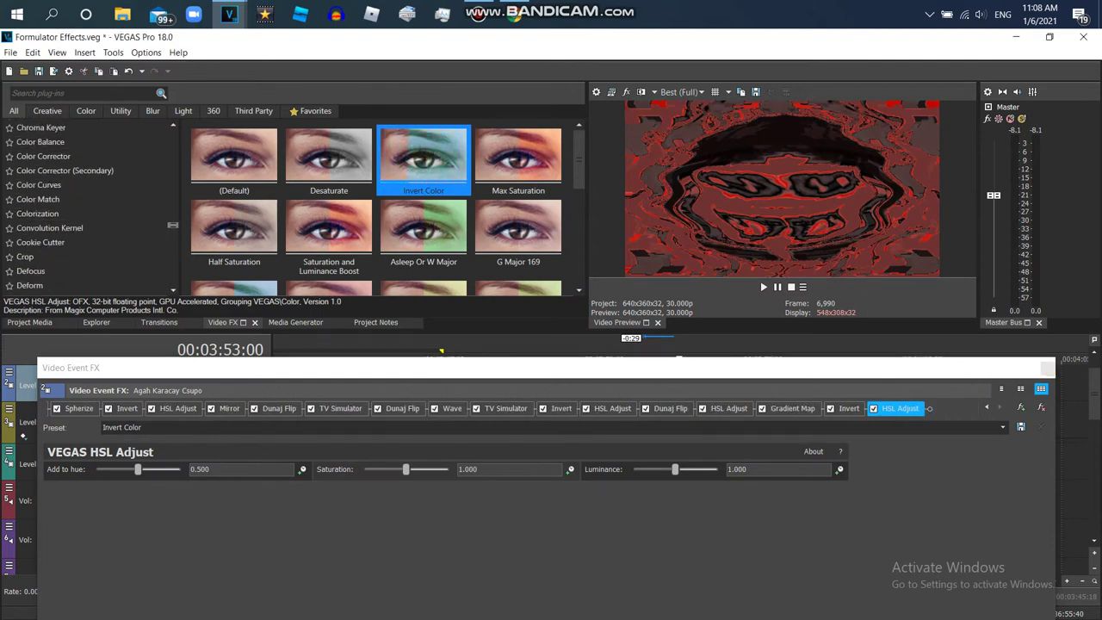
click(39, 185)
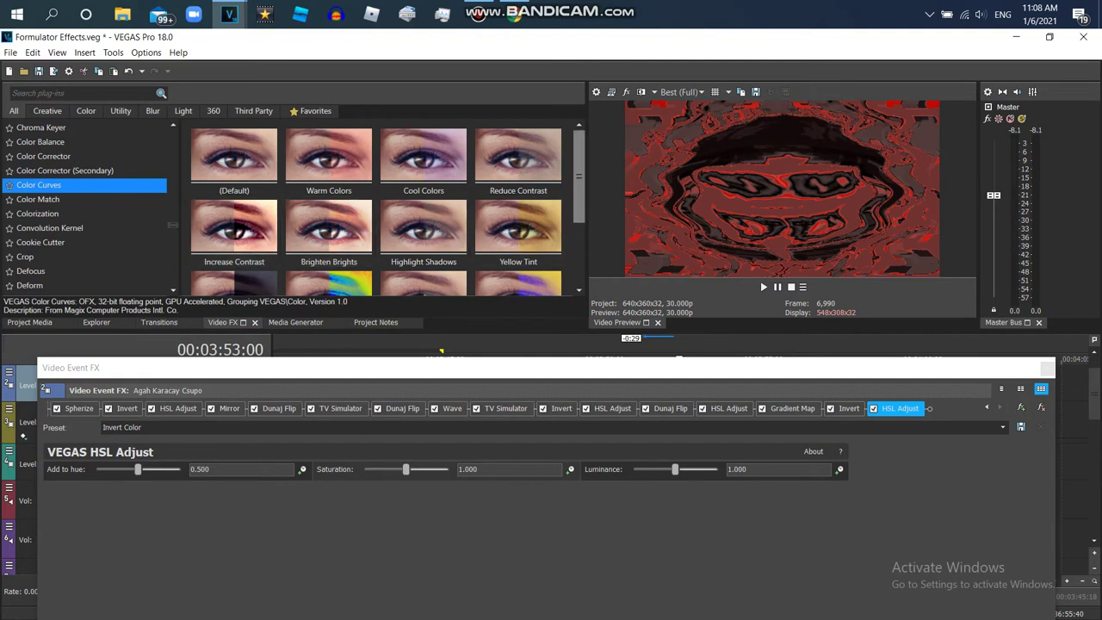
scroll(329, 249, down, 3)
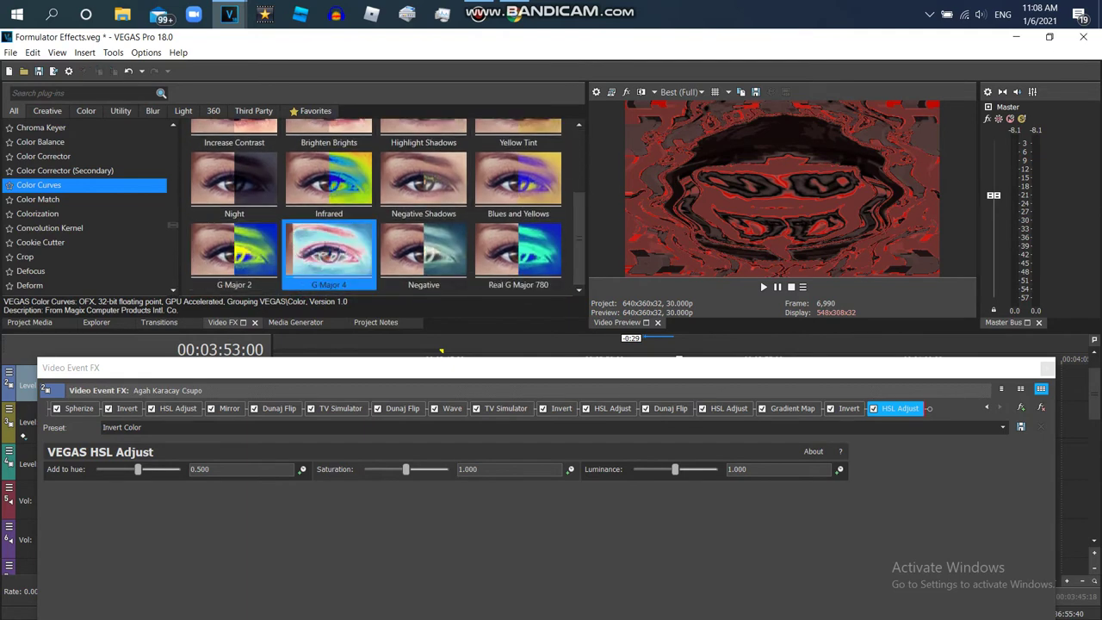
double_click(329, 249)
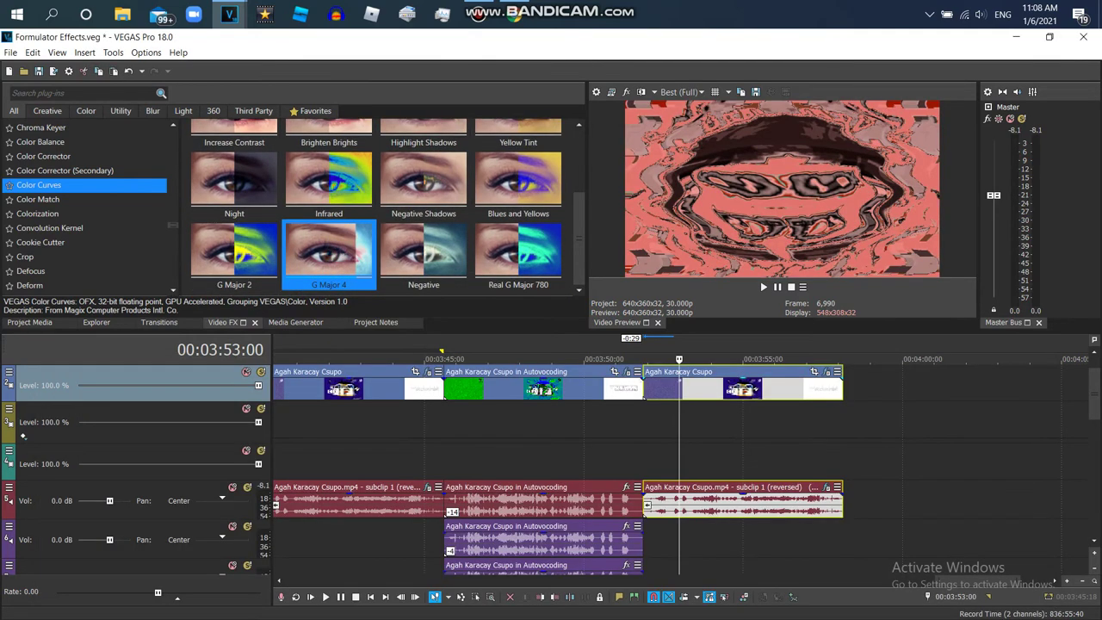
Play back the V38 clip from its start with the new color effects, and resume playback from the middle
click(643, 359)
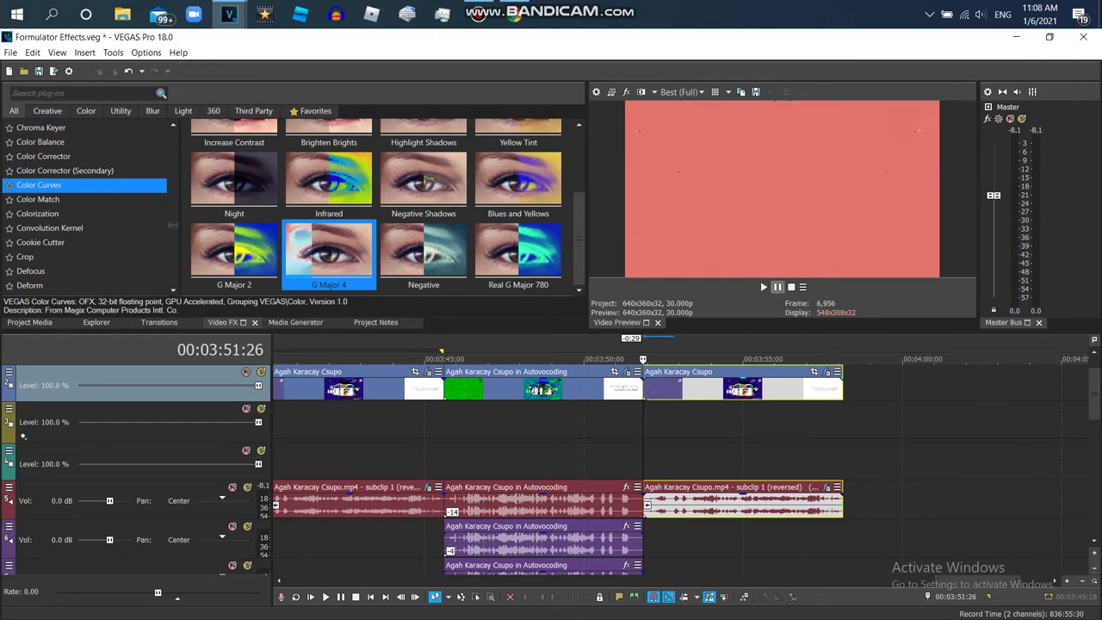
key(space)
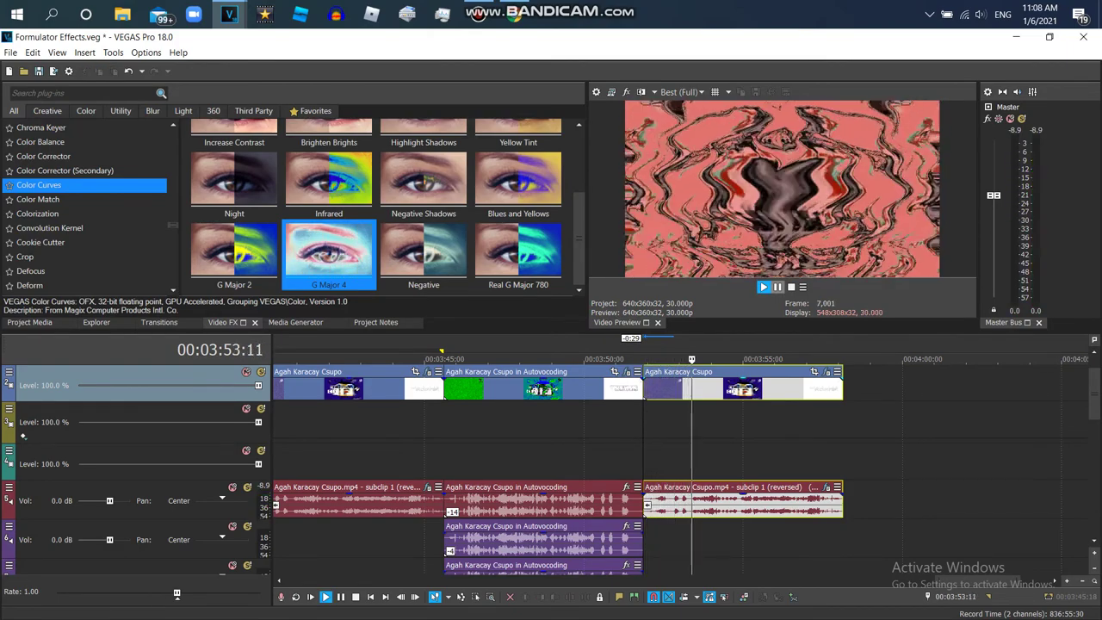
key(Return)
click(704, 499)
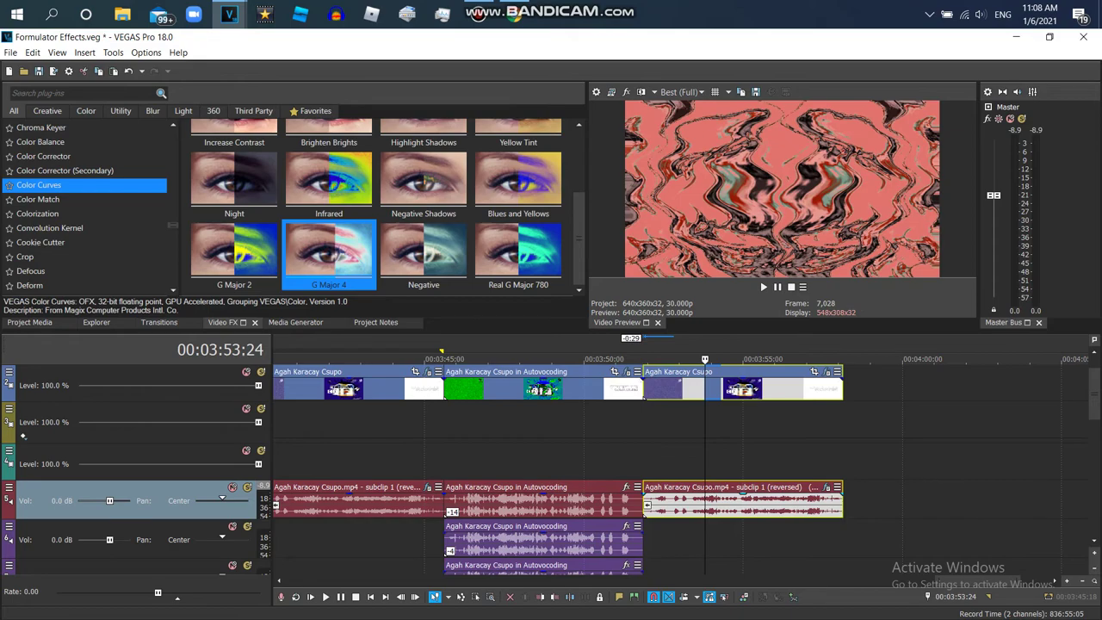
key(space)
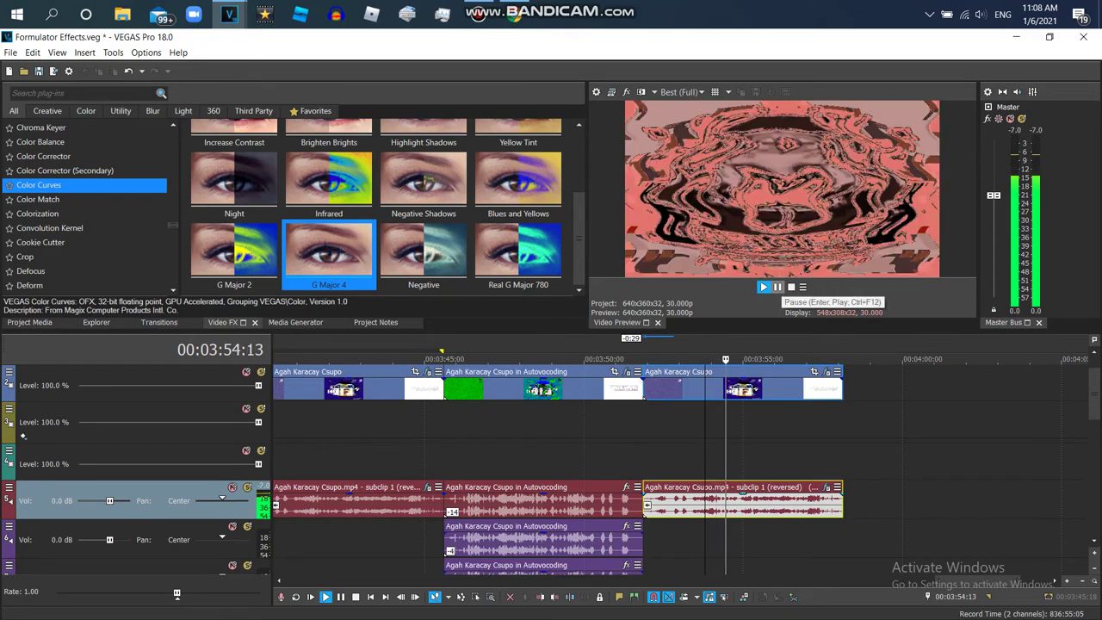
Preview the V38 clip through to its end and save the project
double_click(742, 385)
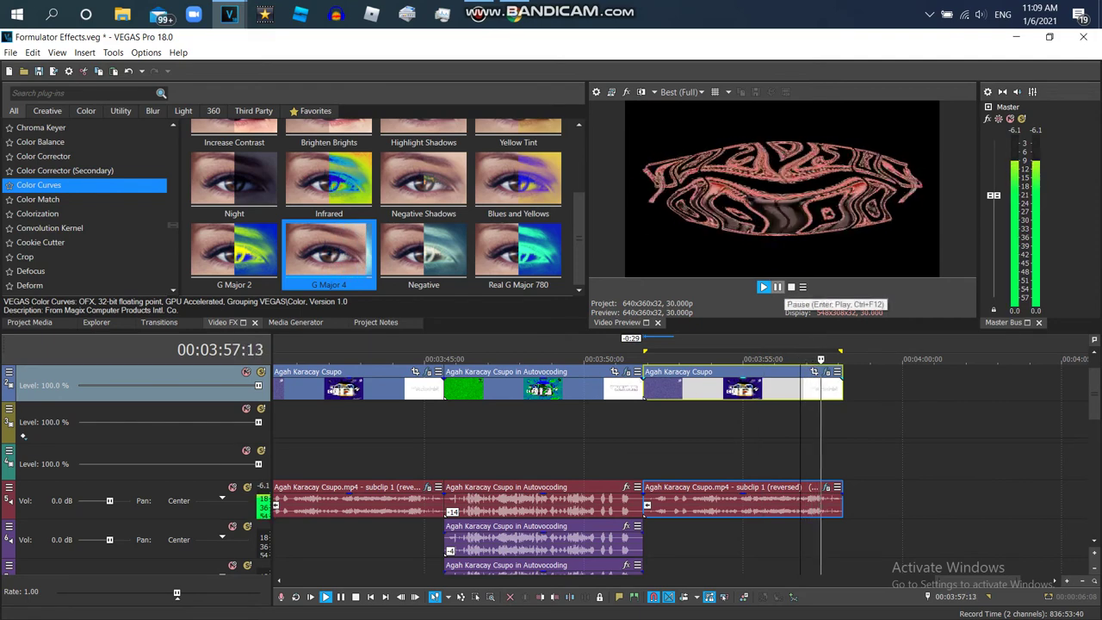
click(778, 287)
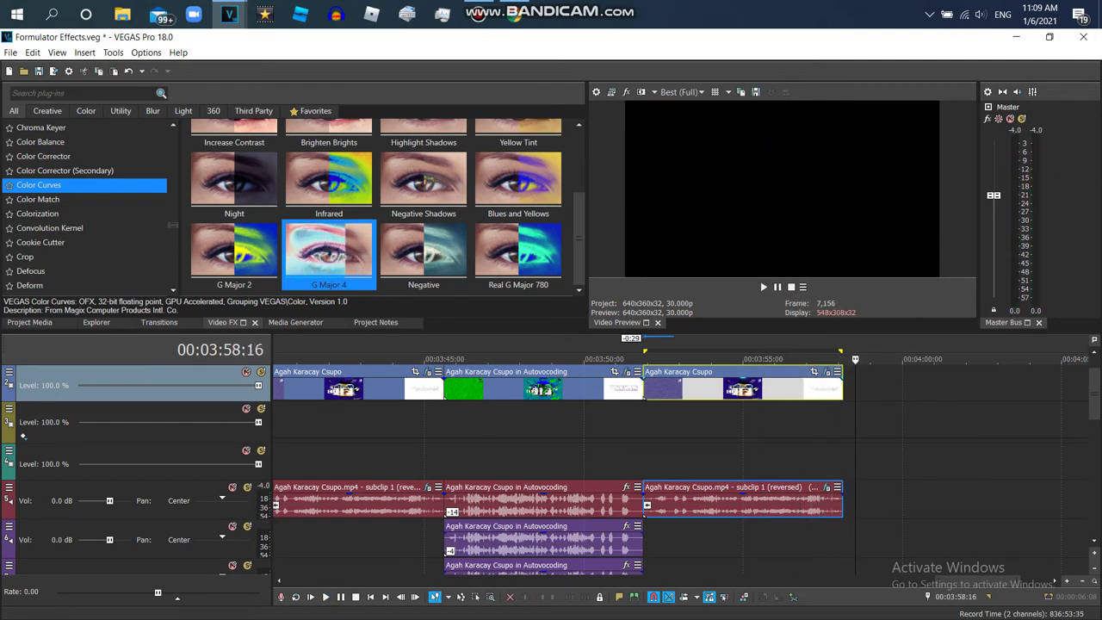
key(ctrl+a)
click(10, 52)
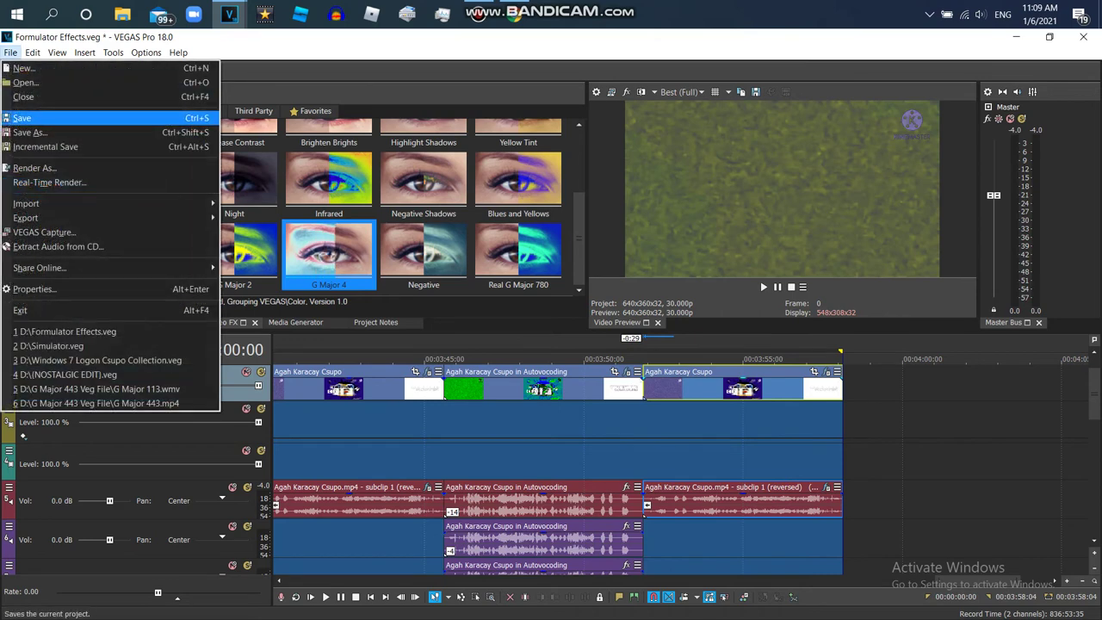
click(21, 118)
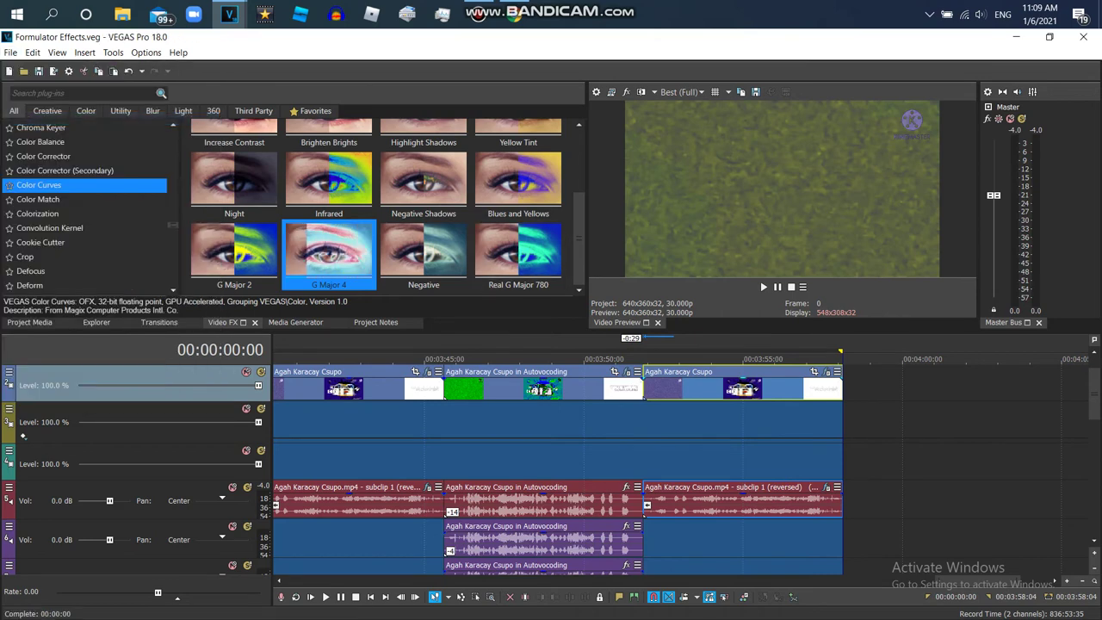
Switch to Chrome, open the Formulator V39 video from the Klasky Csupo Formulator Collection playlist, and pause it near the start
click(348, 360)
key(Down)
key(Down)
key(Down)
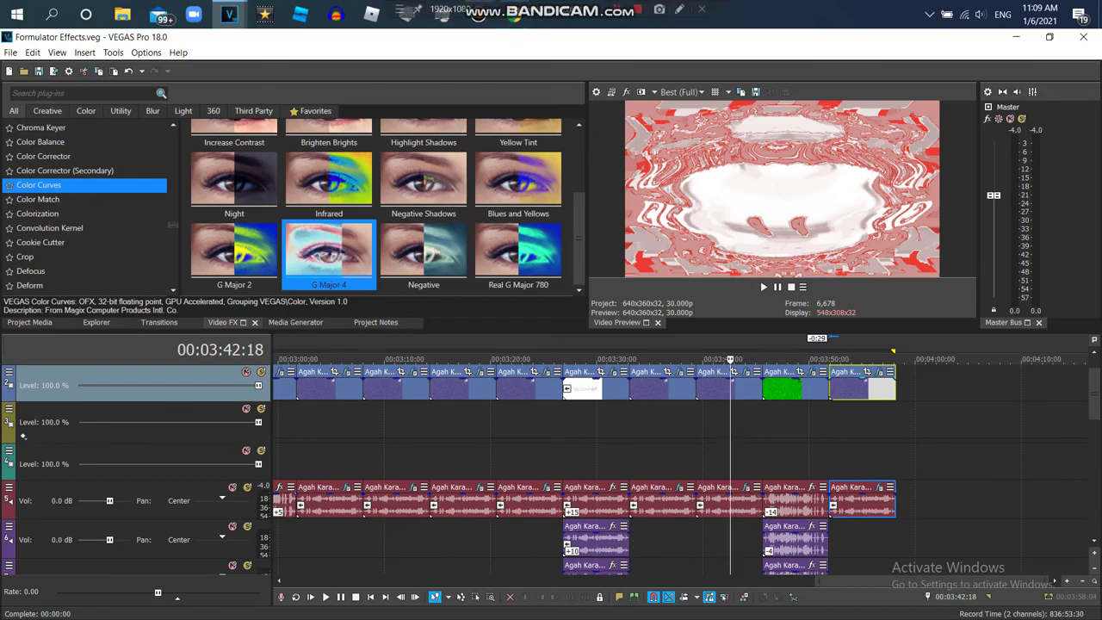
key(alt+Tab)
scroll(827, 322, down, 5)
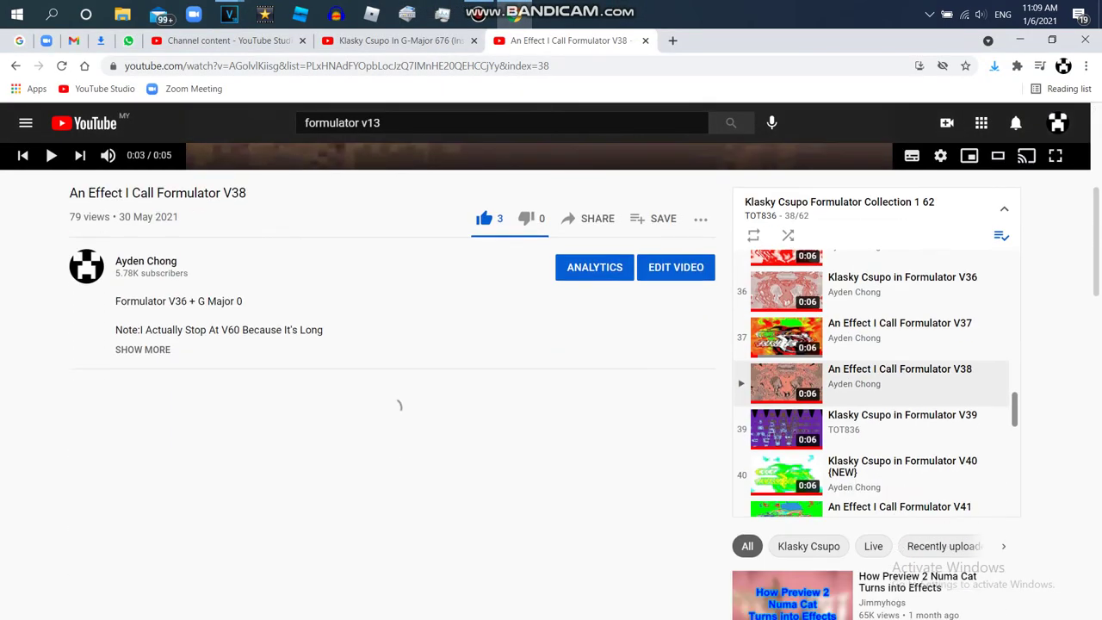
click(826, 321)
key(space)
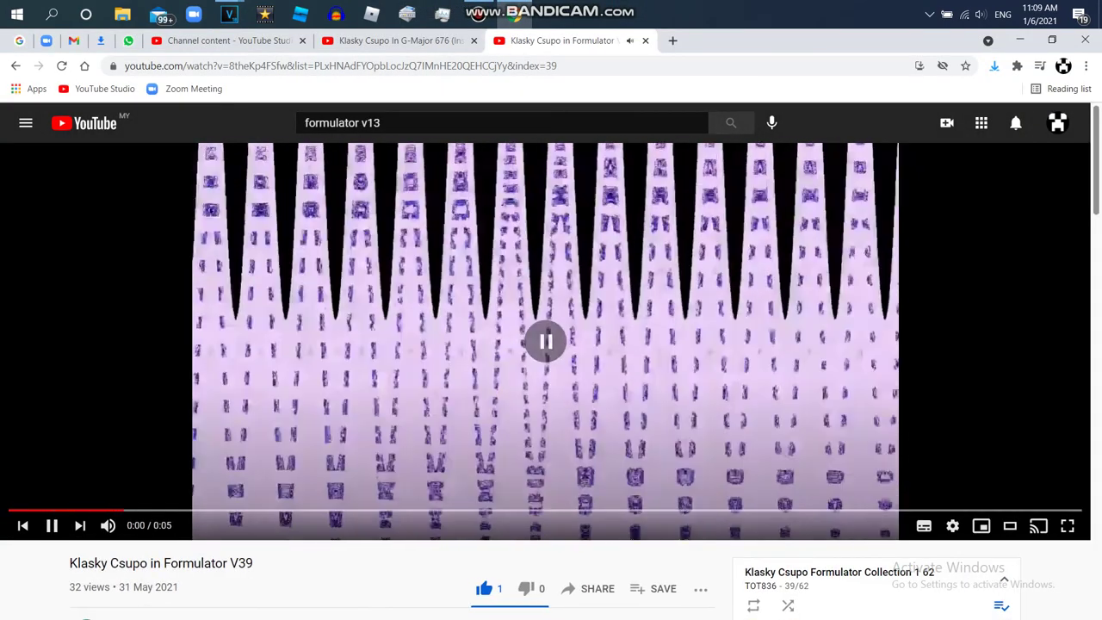
Return to VEGAS Pro and copy the earlier wavy-effect clip located at 00:02:39:04, including its audio
key(alt+Tab)
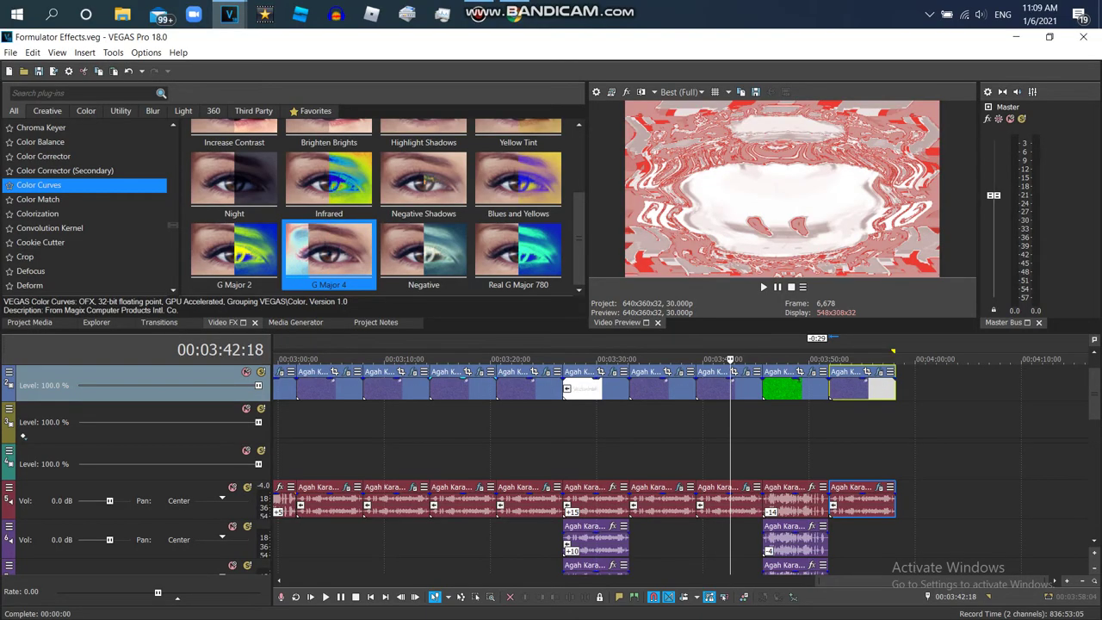
click(353, 362)
key(grave)
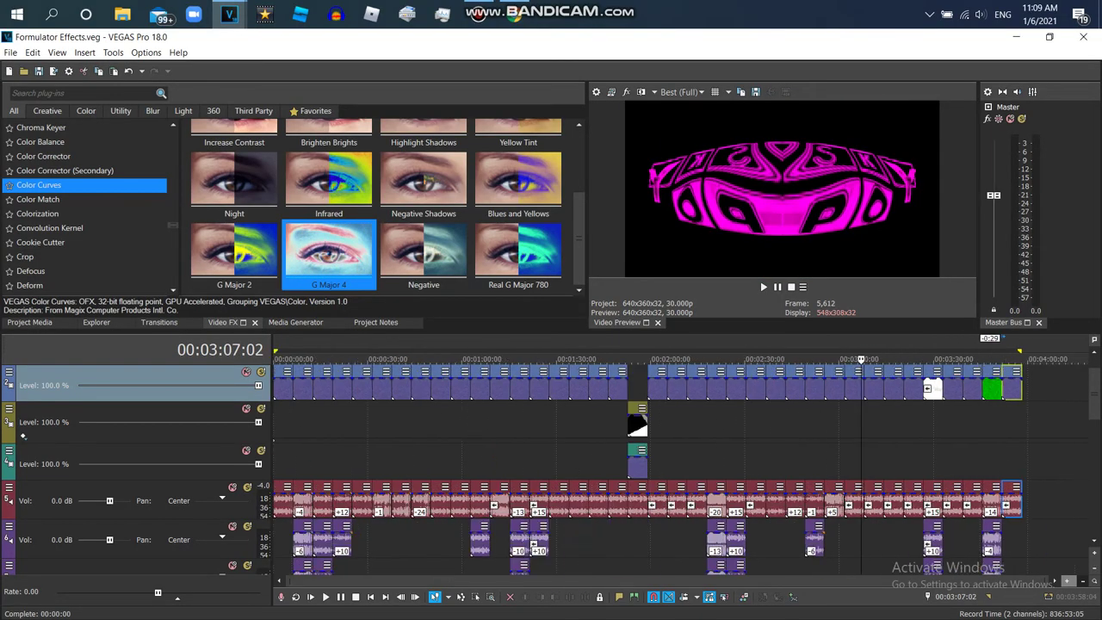
click(713, 361)
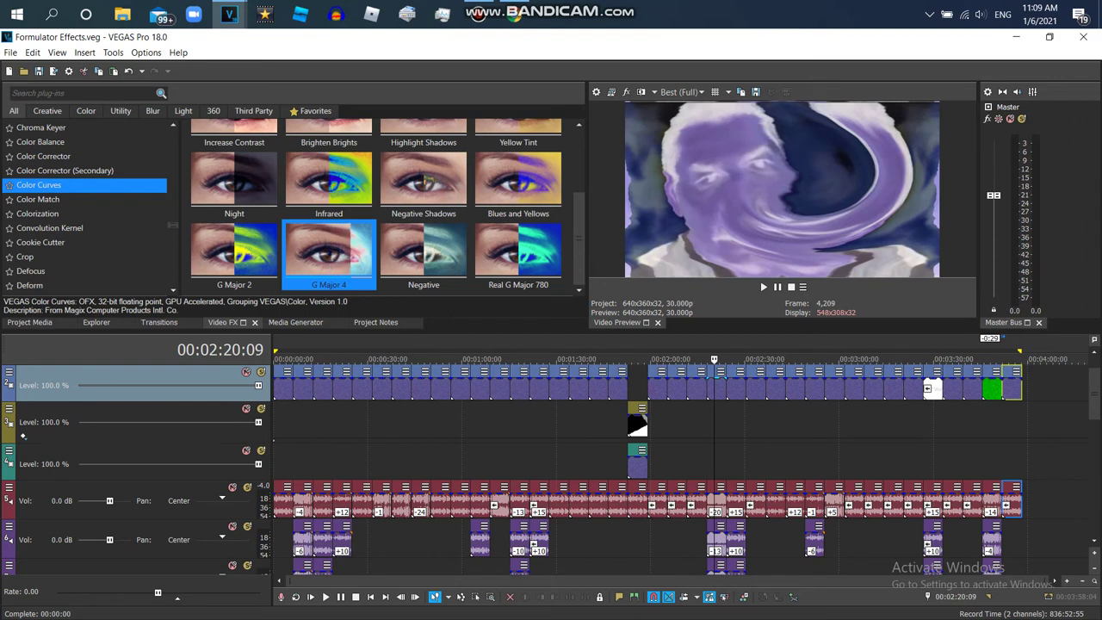
click(774, 360)
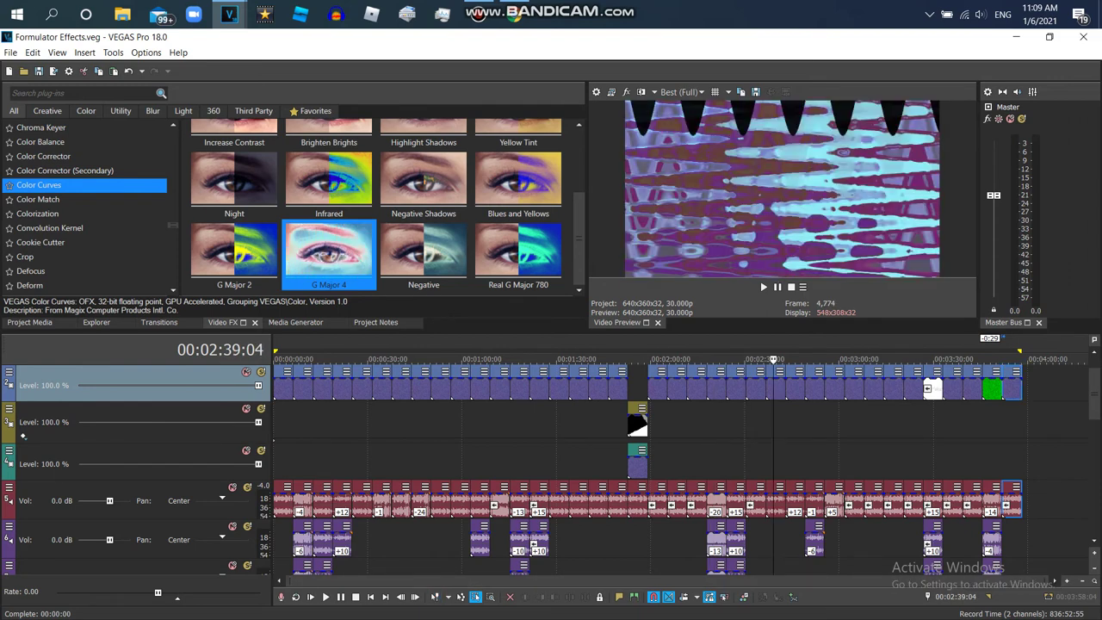
right_click(773, 385)
key(Escape)
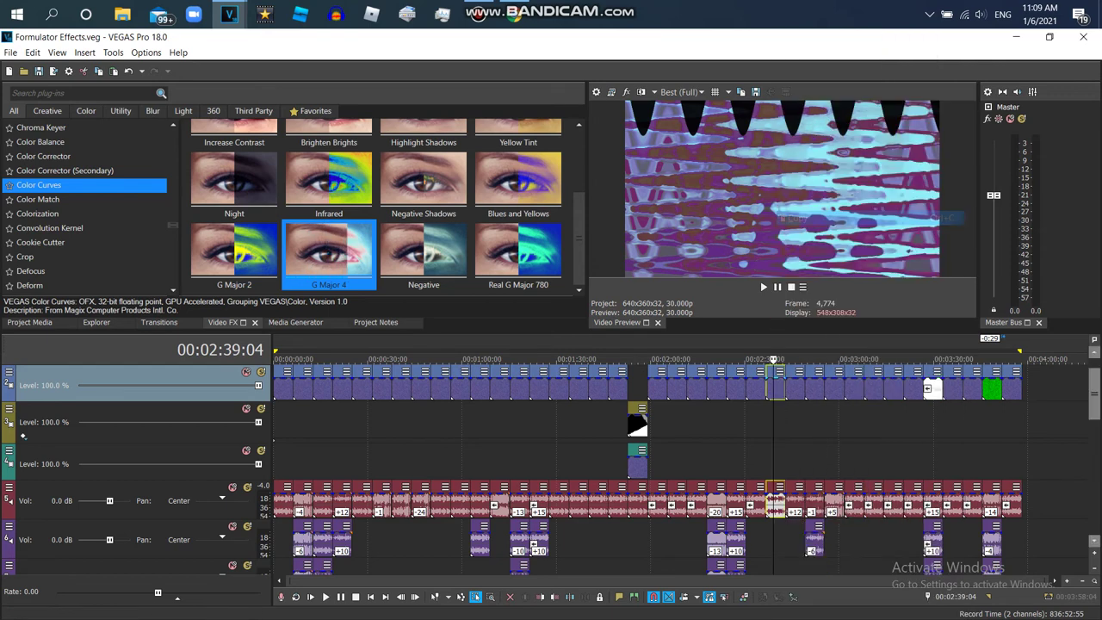
Place a reversed copy of the copied clip directly after the V38 clip to start V39
click(1051, 387)
right_click(1051, 387)
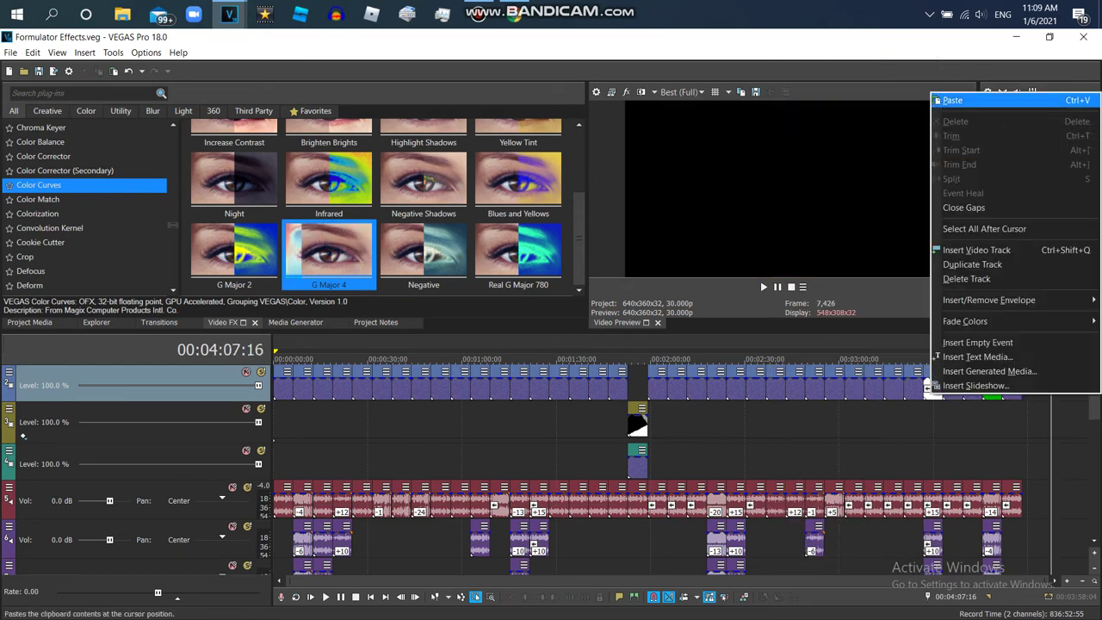
click(956, 100)
right_click(1061, 388)
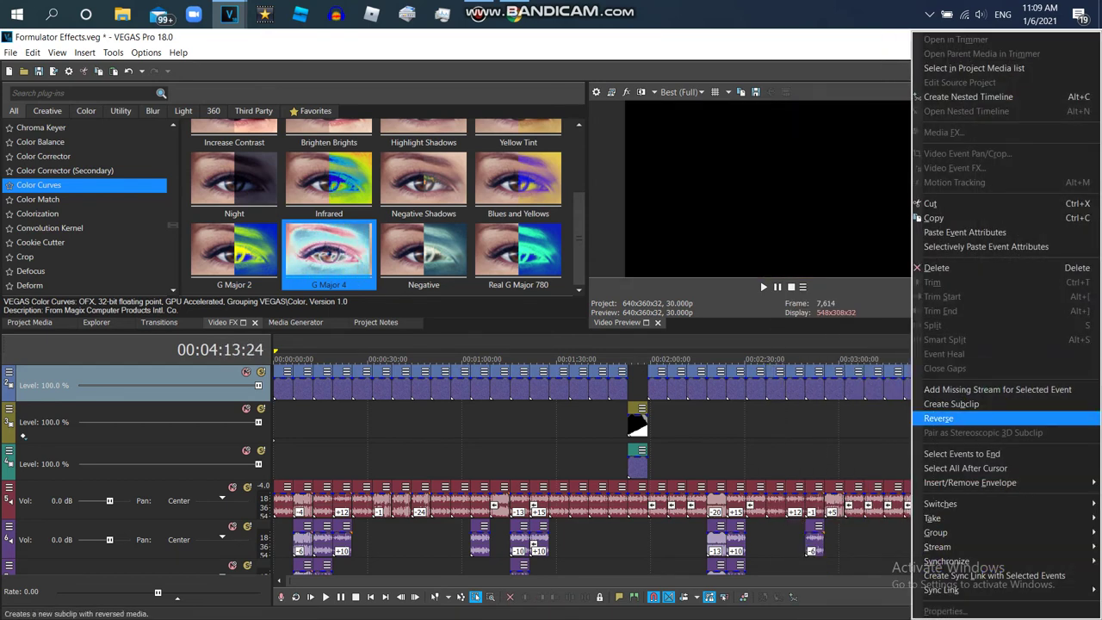
click(965, 417)
drag(1054, 396, 1023, 398)
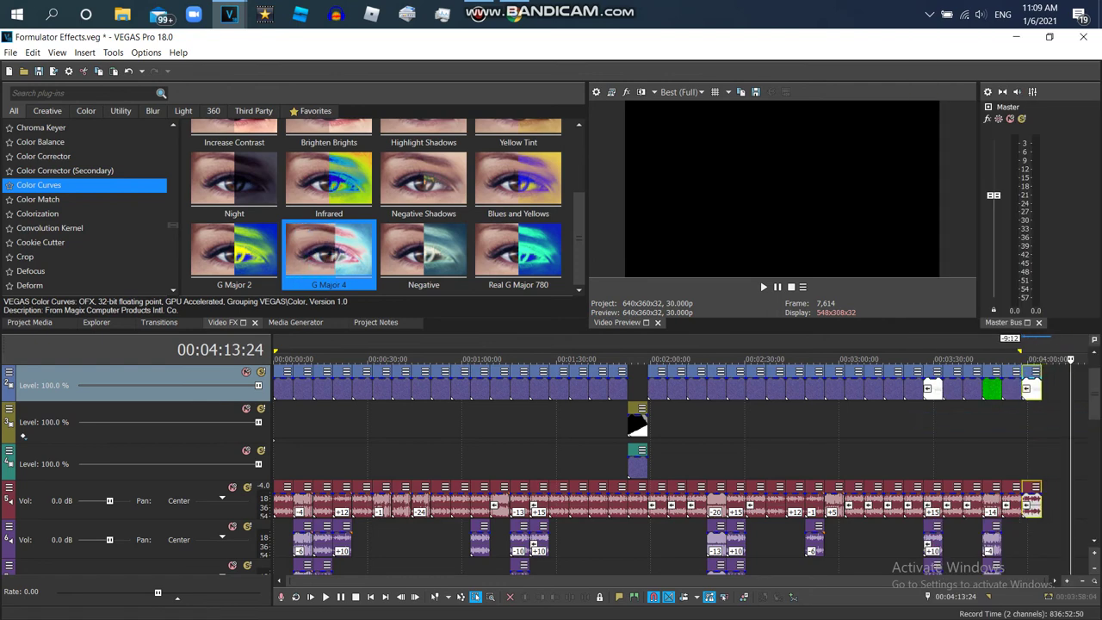
Play back the opening seconds of the new V39 clip
click(1022, 391)
key(space)
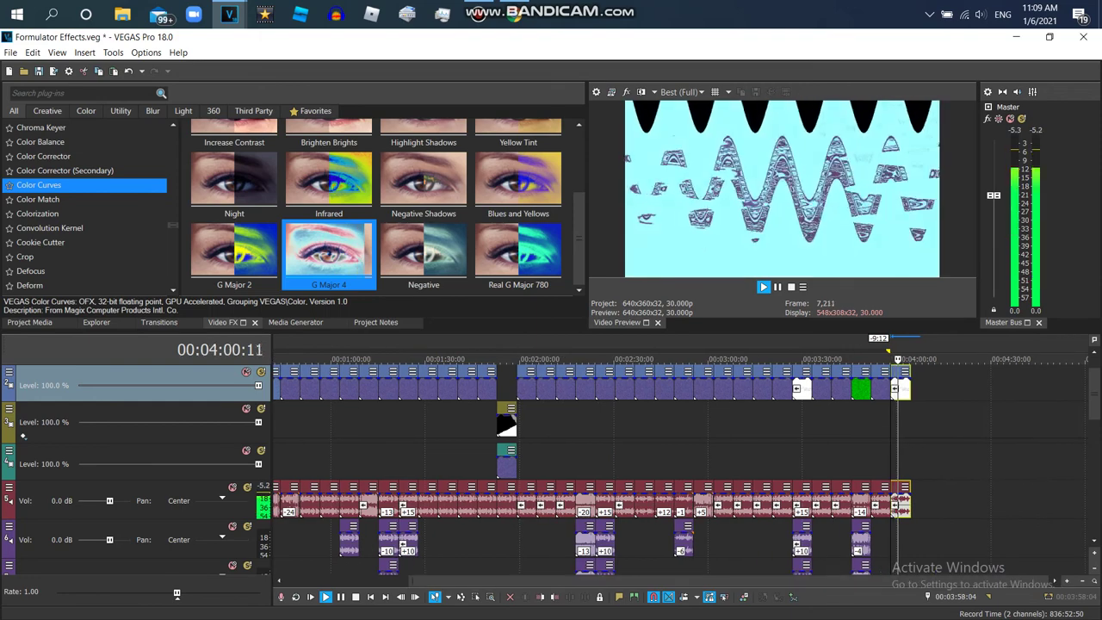
key(space)
In the V39 clip's video event effects, move the end keyframes of Gradient Map, TV Simulator and Wave to about 00:00:03:06
right_click(899, 387)
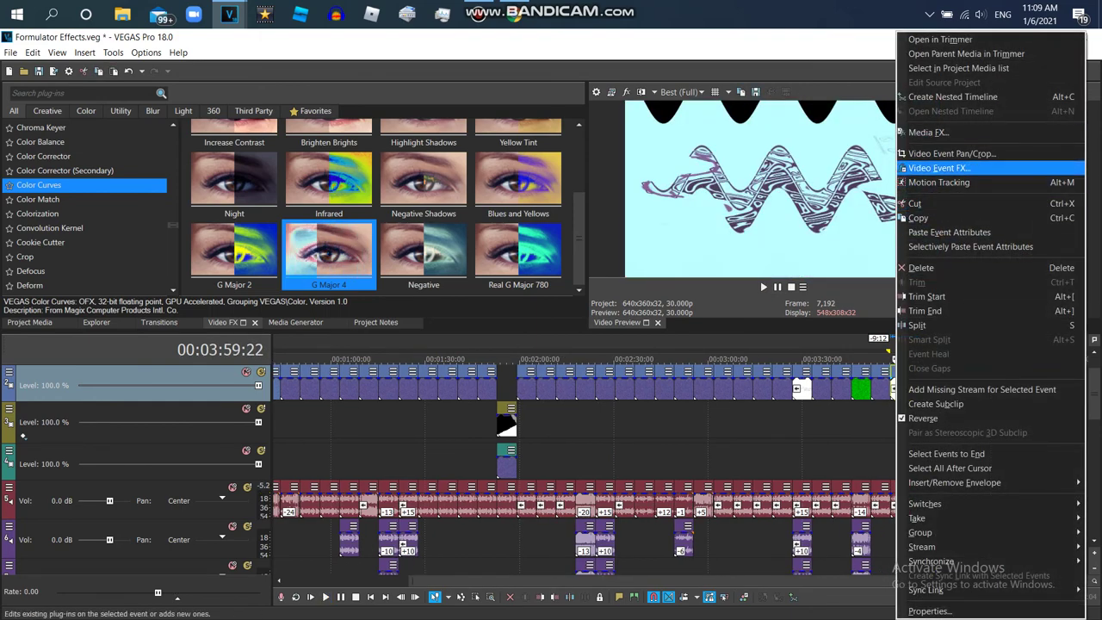
click(923, 168)
drag(46, 368, 51, 95)
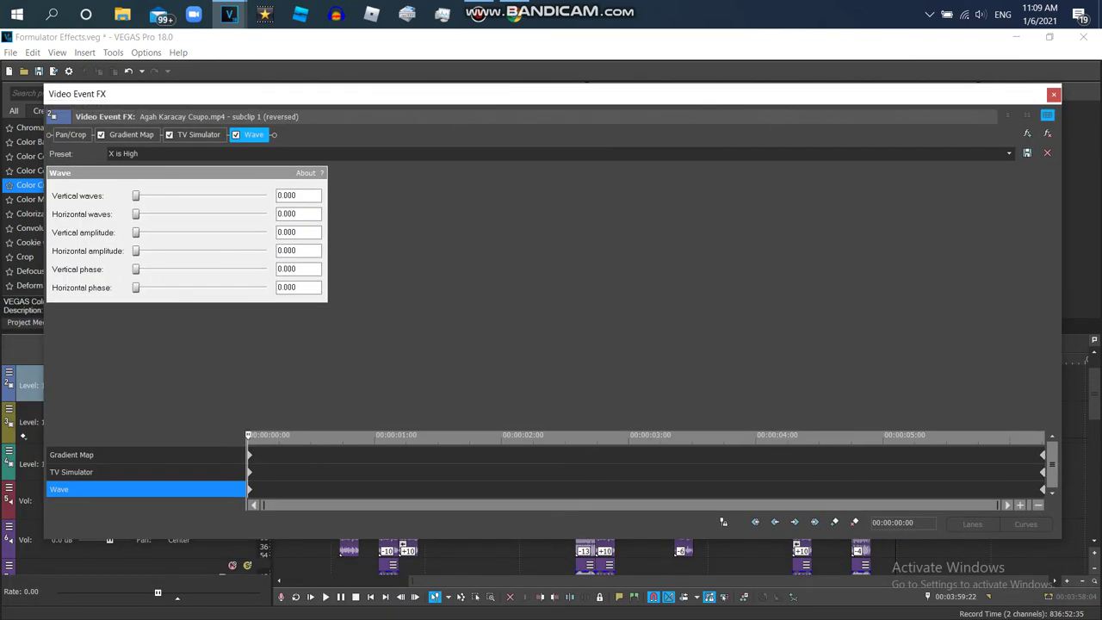
click(71, 455)
click(764, 455)
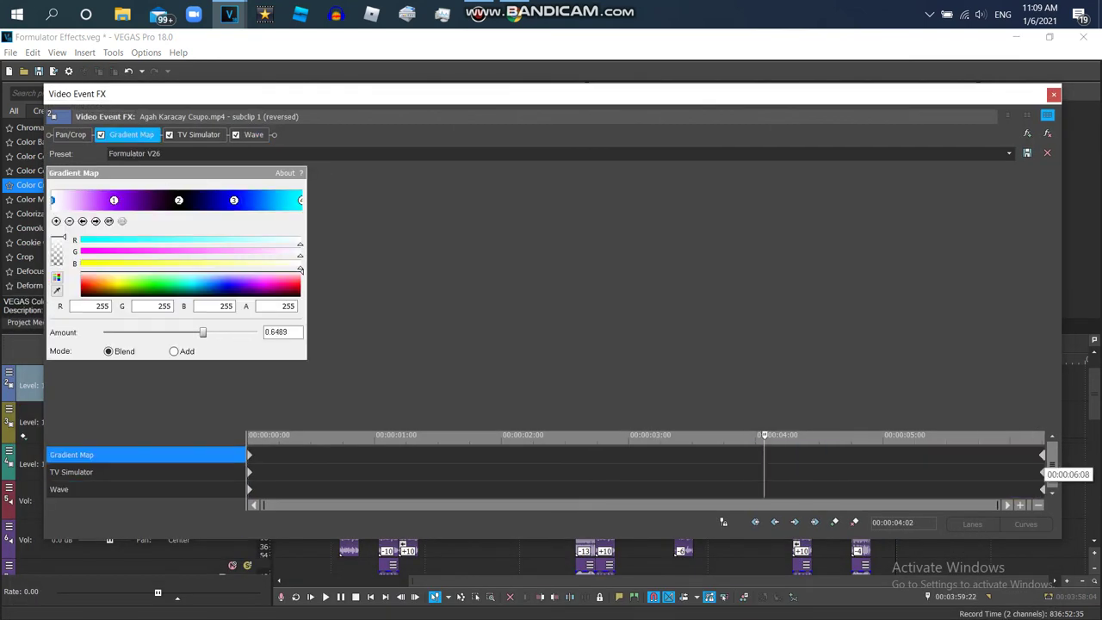
drag(1042, 454, 646, 455)
drag(1042, 472, 653, 472)
drag(1043, 489, 654, 489)
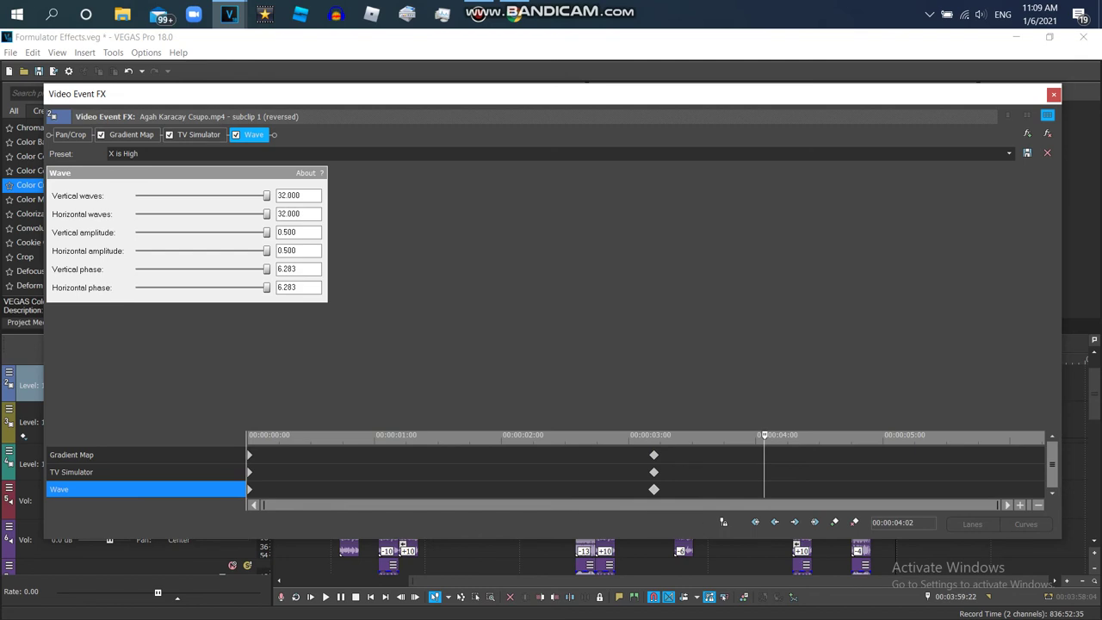
Move the three effects' start keyframes to the clip's end and the keyframes at 00:00:03:06 to its start, and close the effects window
click(249, 455)
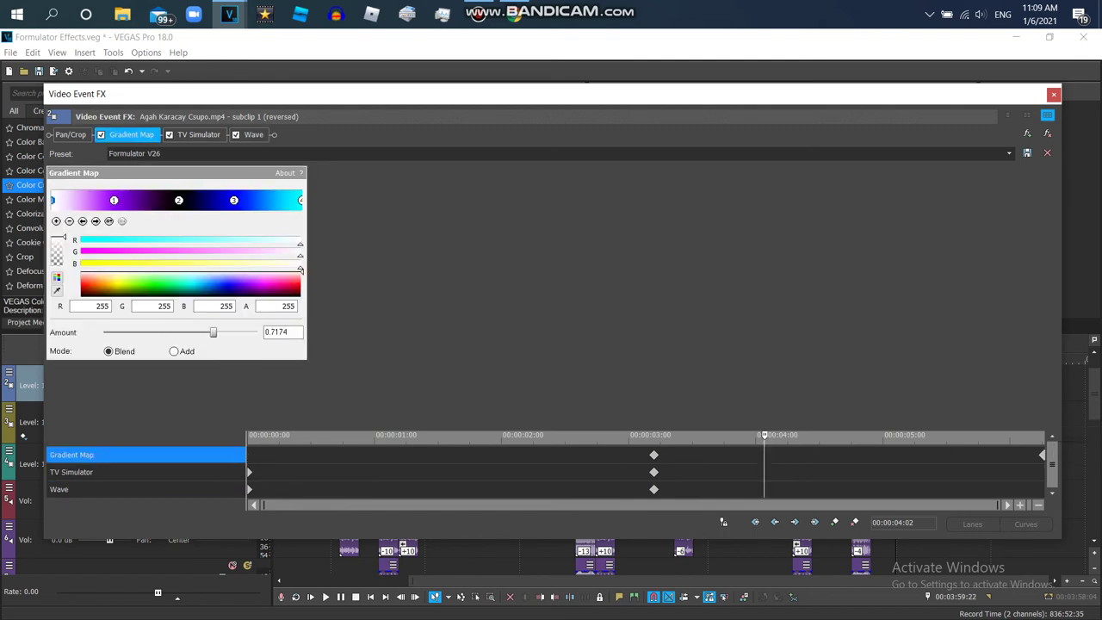
click(250, 472)
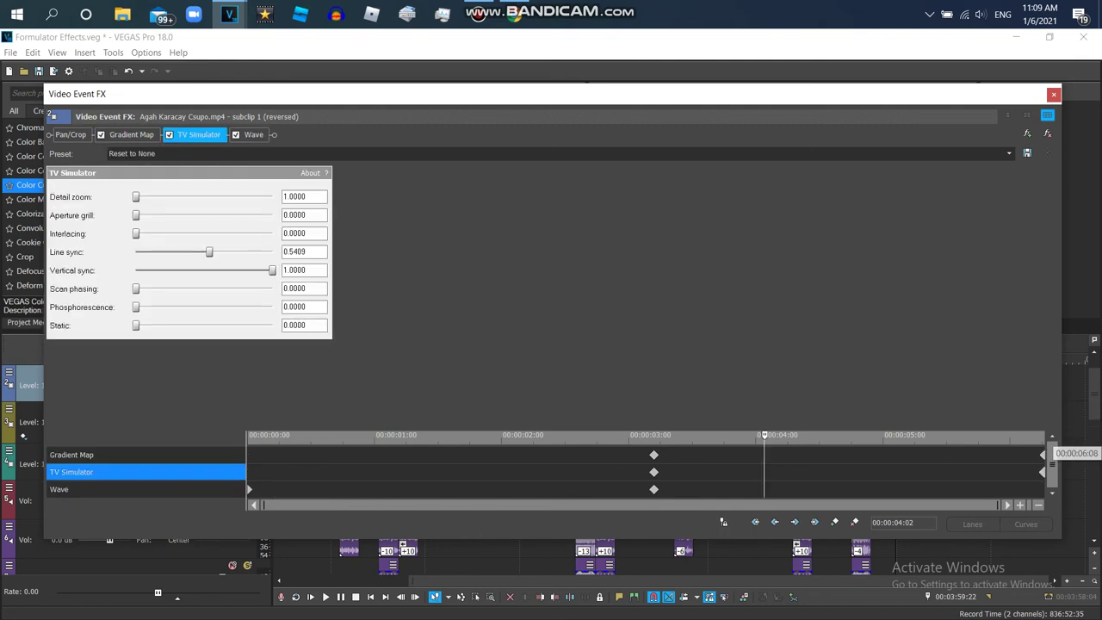
click(1042, 489)
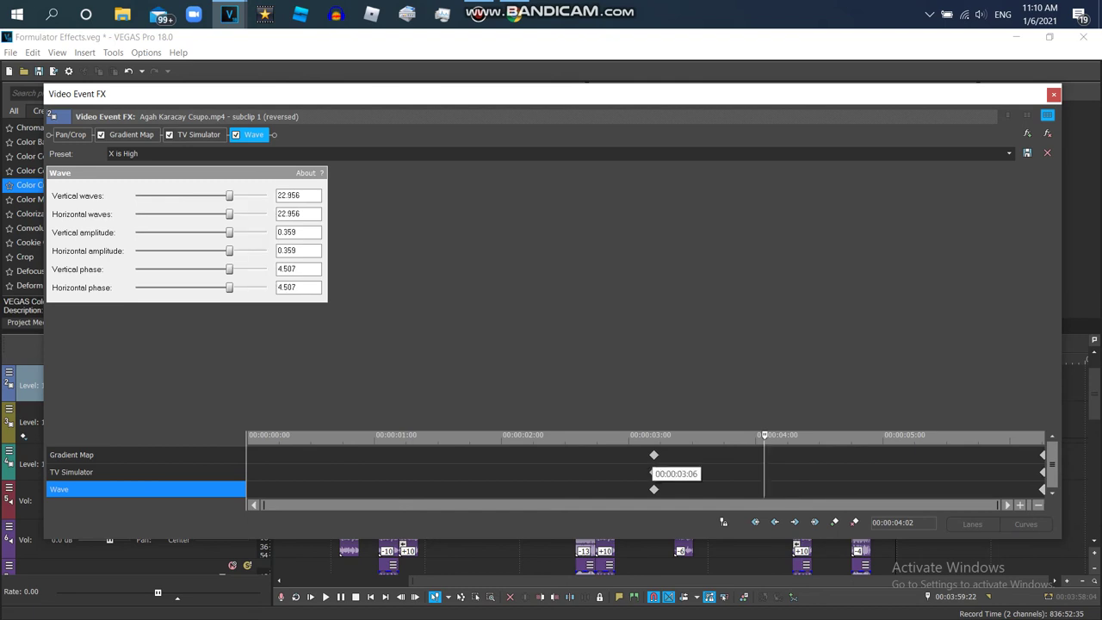
drag(654, 455, 17, 503)
drag(654, 472, 764, 472)
drag(653, 489, 7, 551)
click(1053, 93)
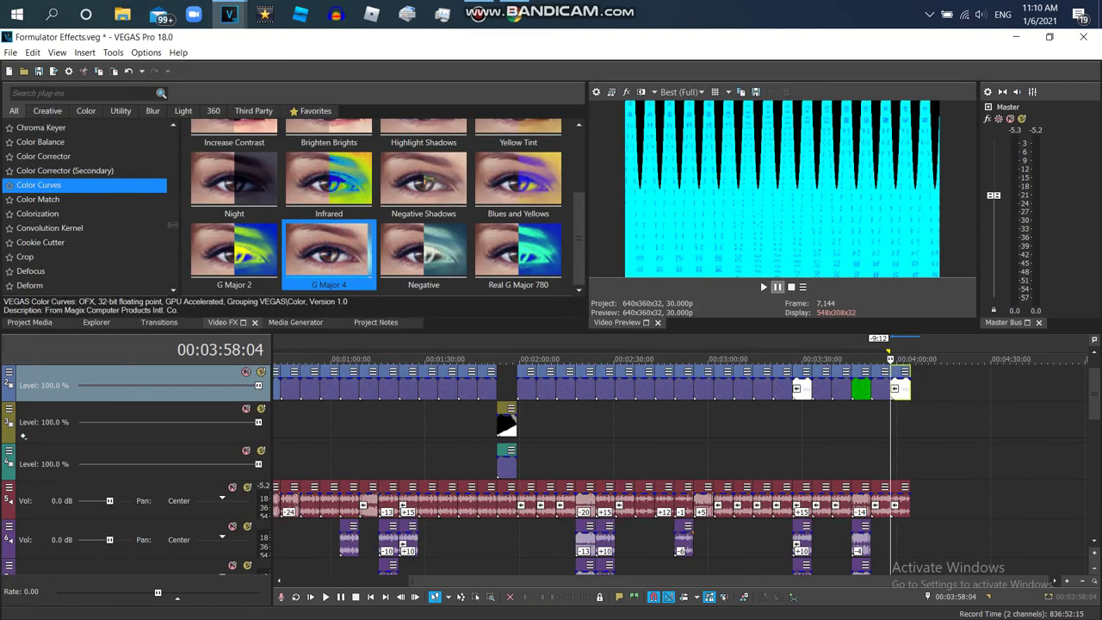
Play back the V39 clip with the swapped keyframes and compare it with the V39 reference video in Chrome
key(space)
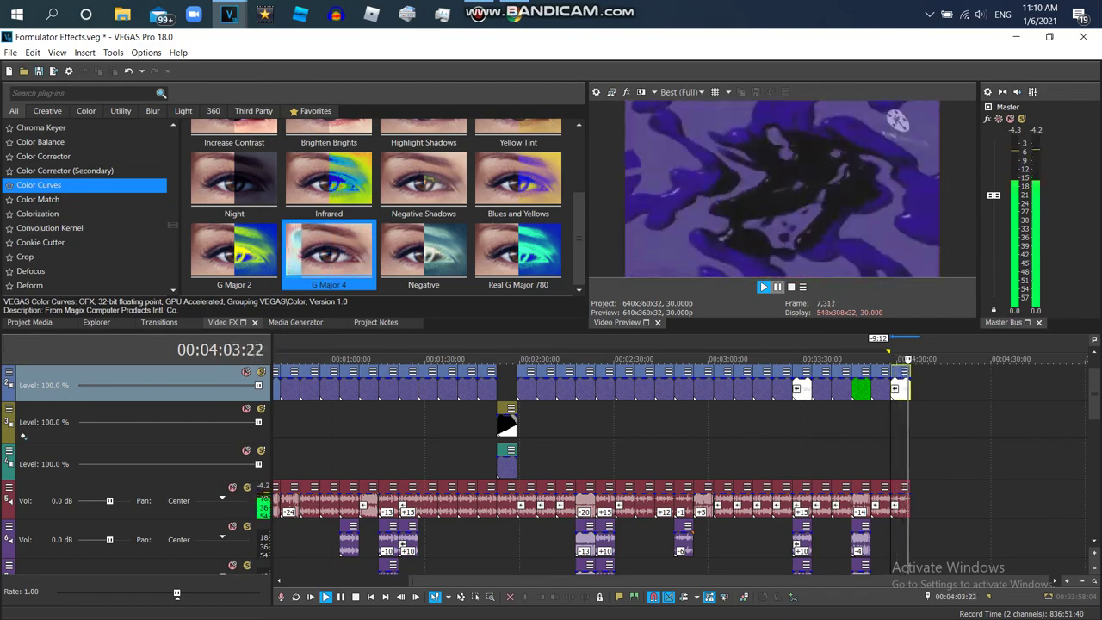
key(alt+Tab)
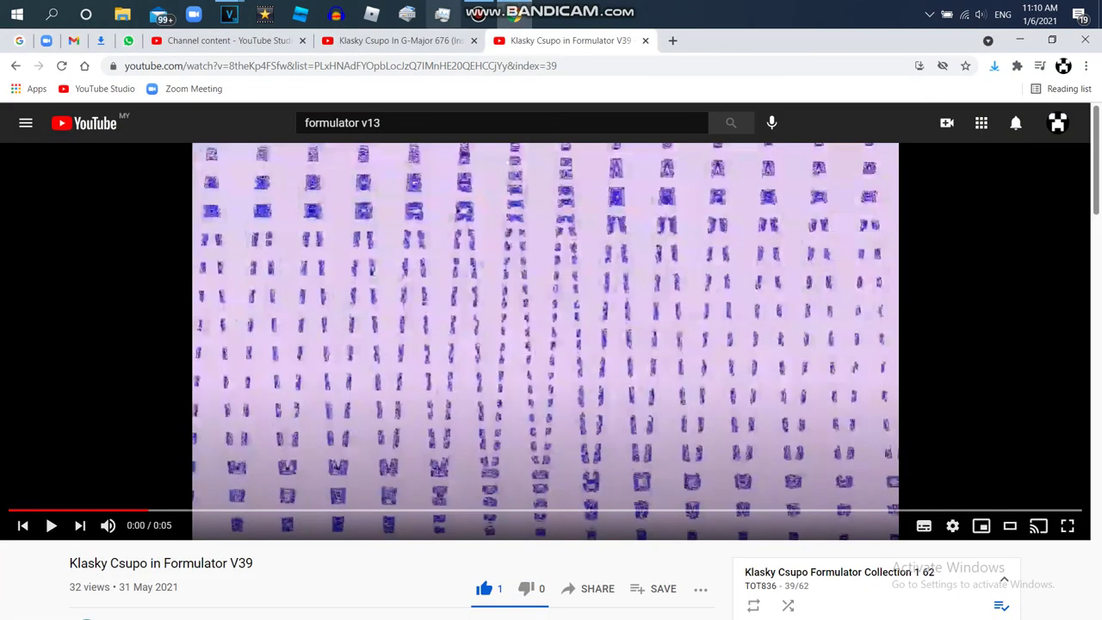